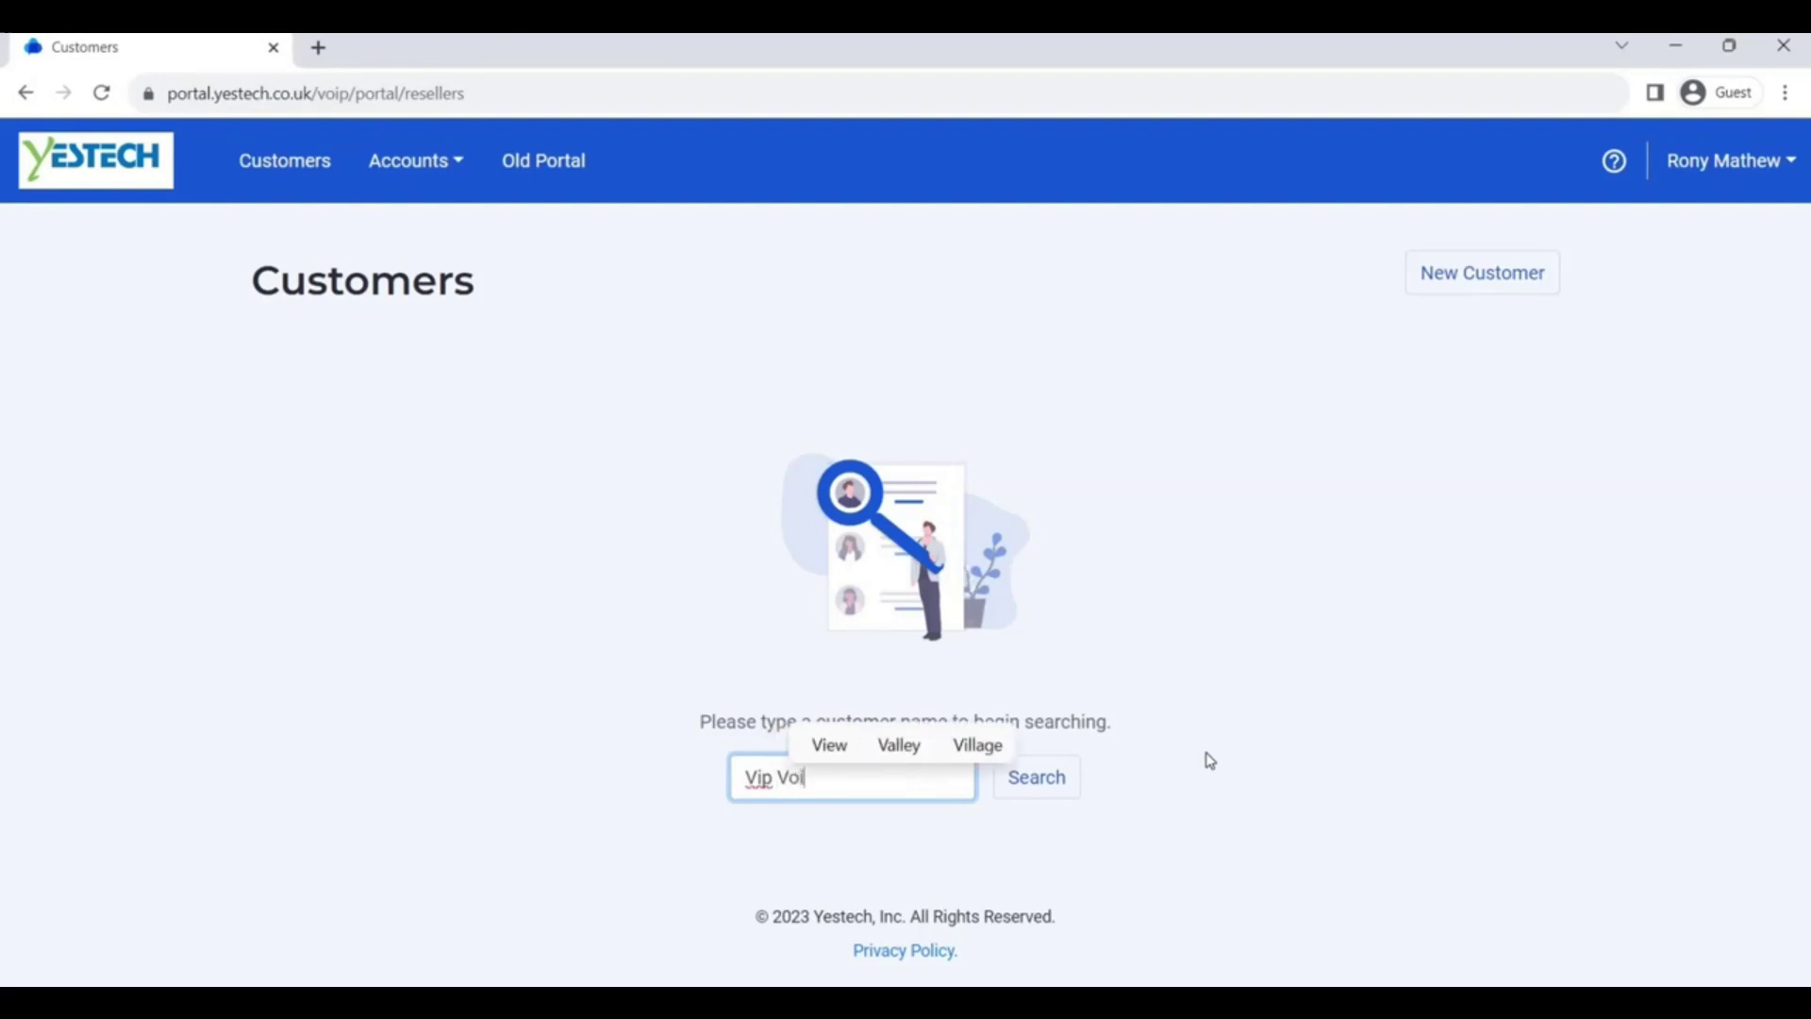
# Search the customers for 'Vip Voip Tutorial' to list VIP VoIP Tutorial LTD
pyautogui.write('rial')
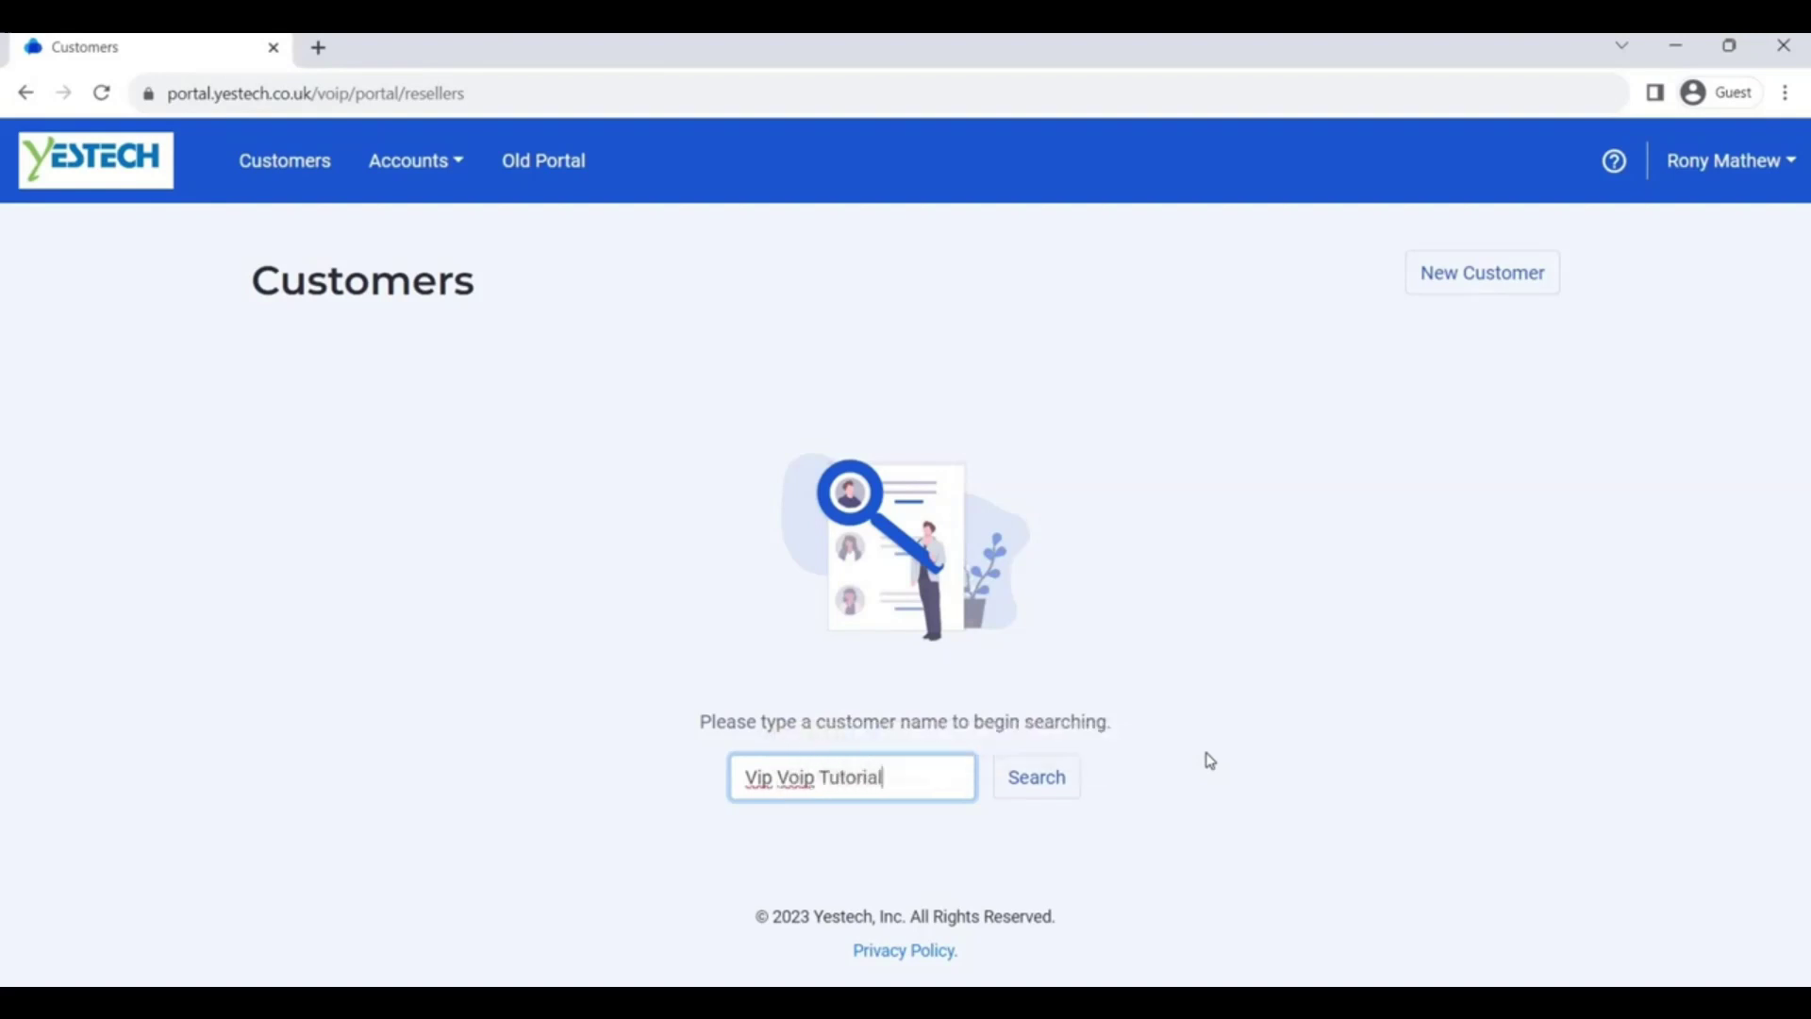
pyautogui.press('Return')
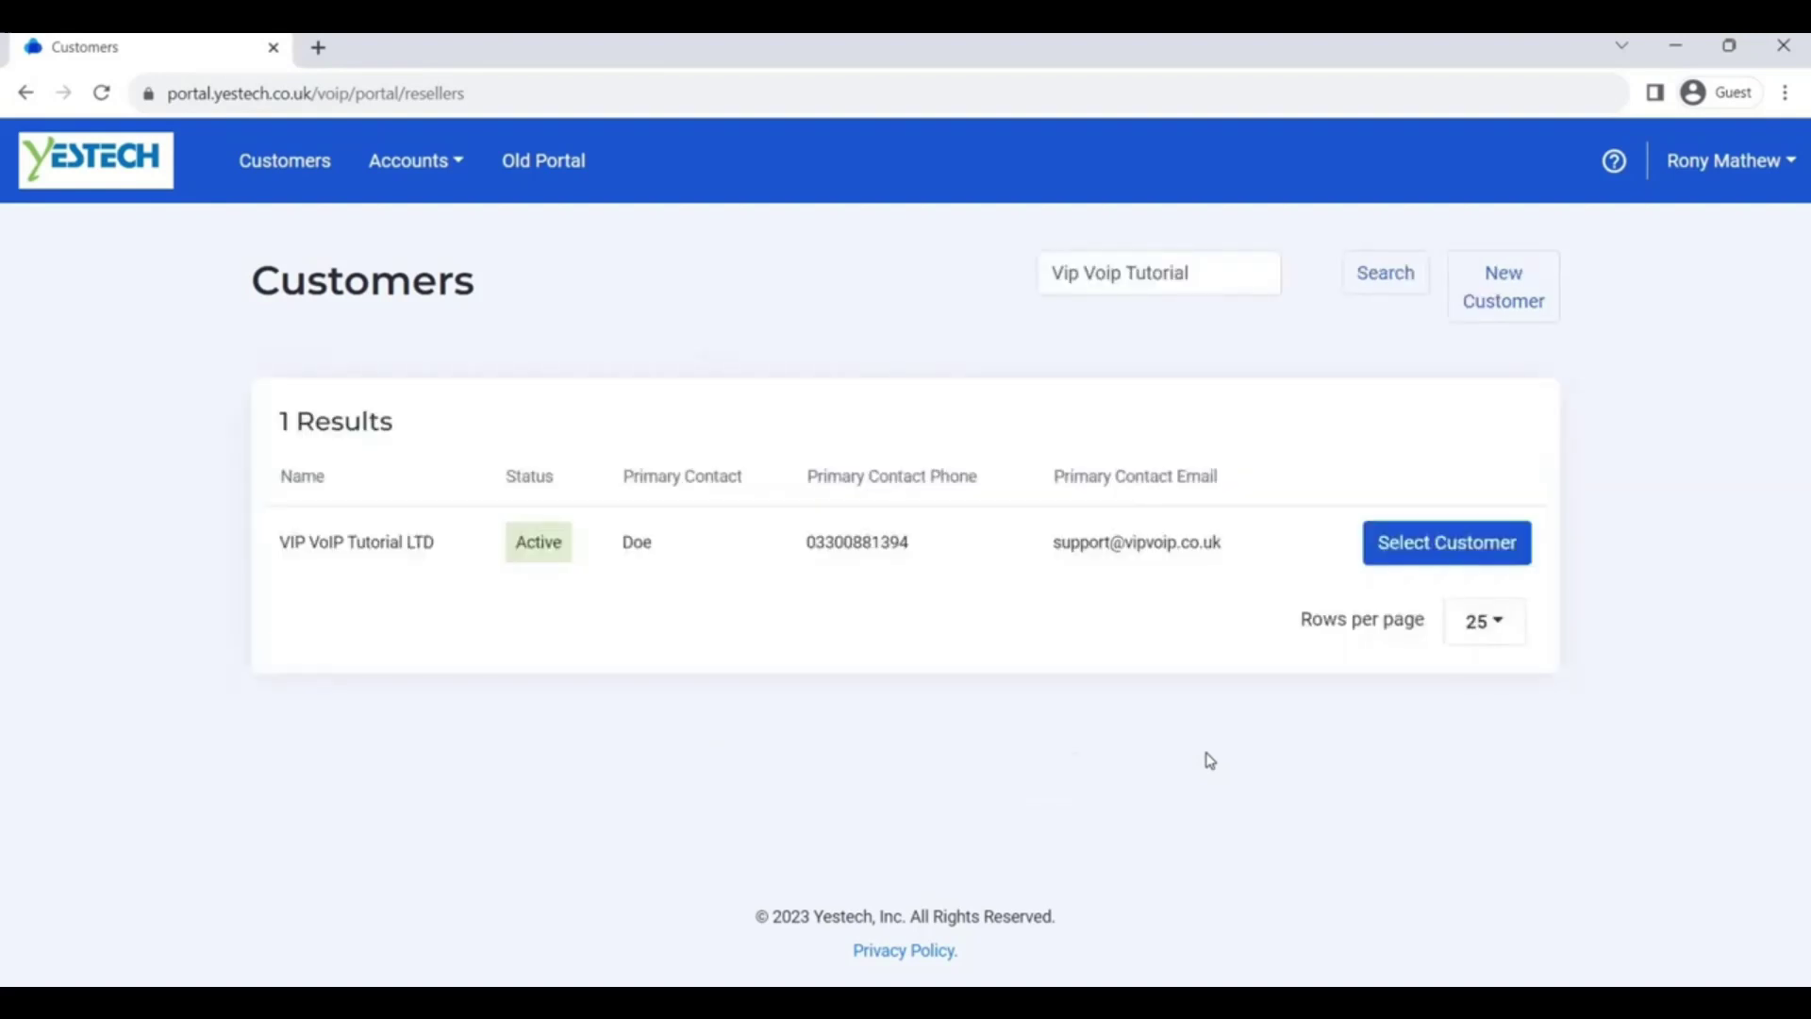
# Select VIP VoIP Tutorial LTD and open its VoIP Service Summary from Services
pyautogui.click(1519, 547)
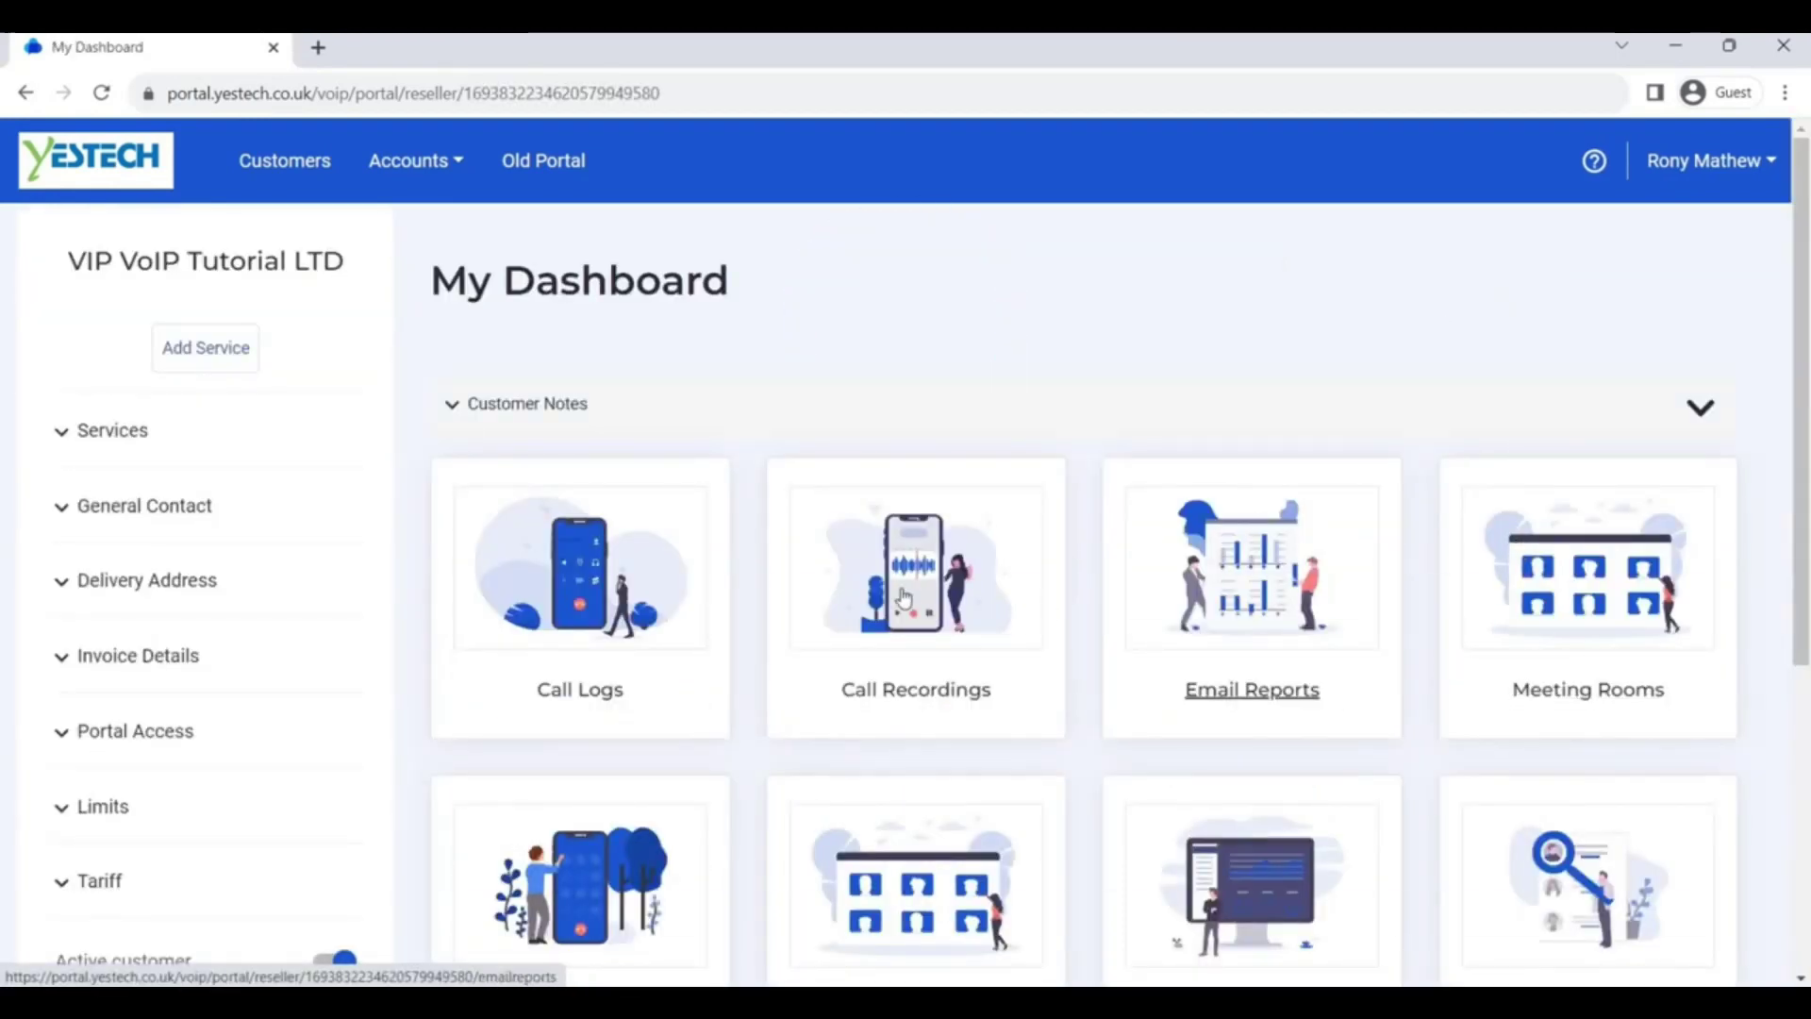
pyautogui.click(235, 443)
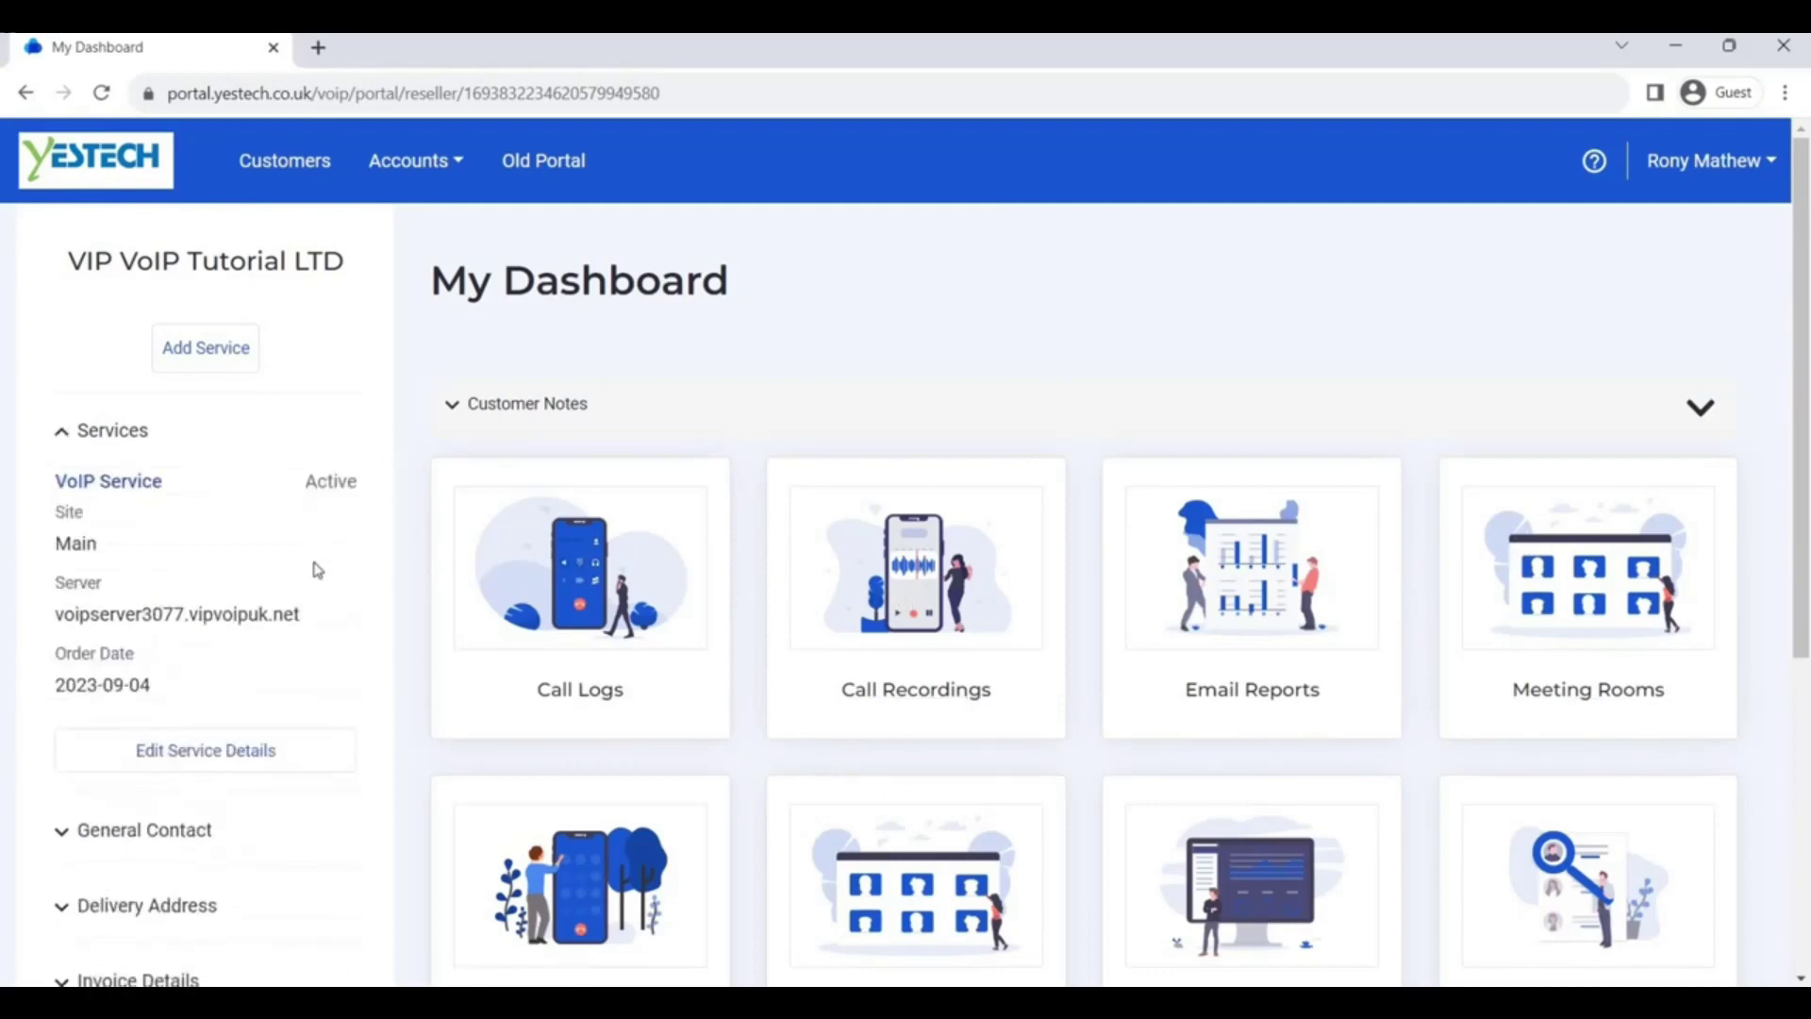
pyautogui.click(327, 754)
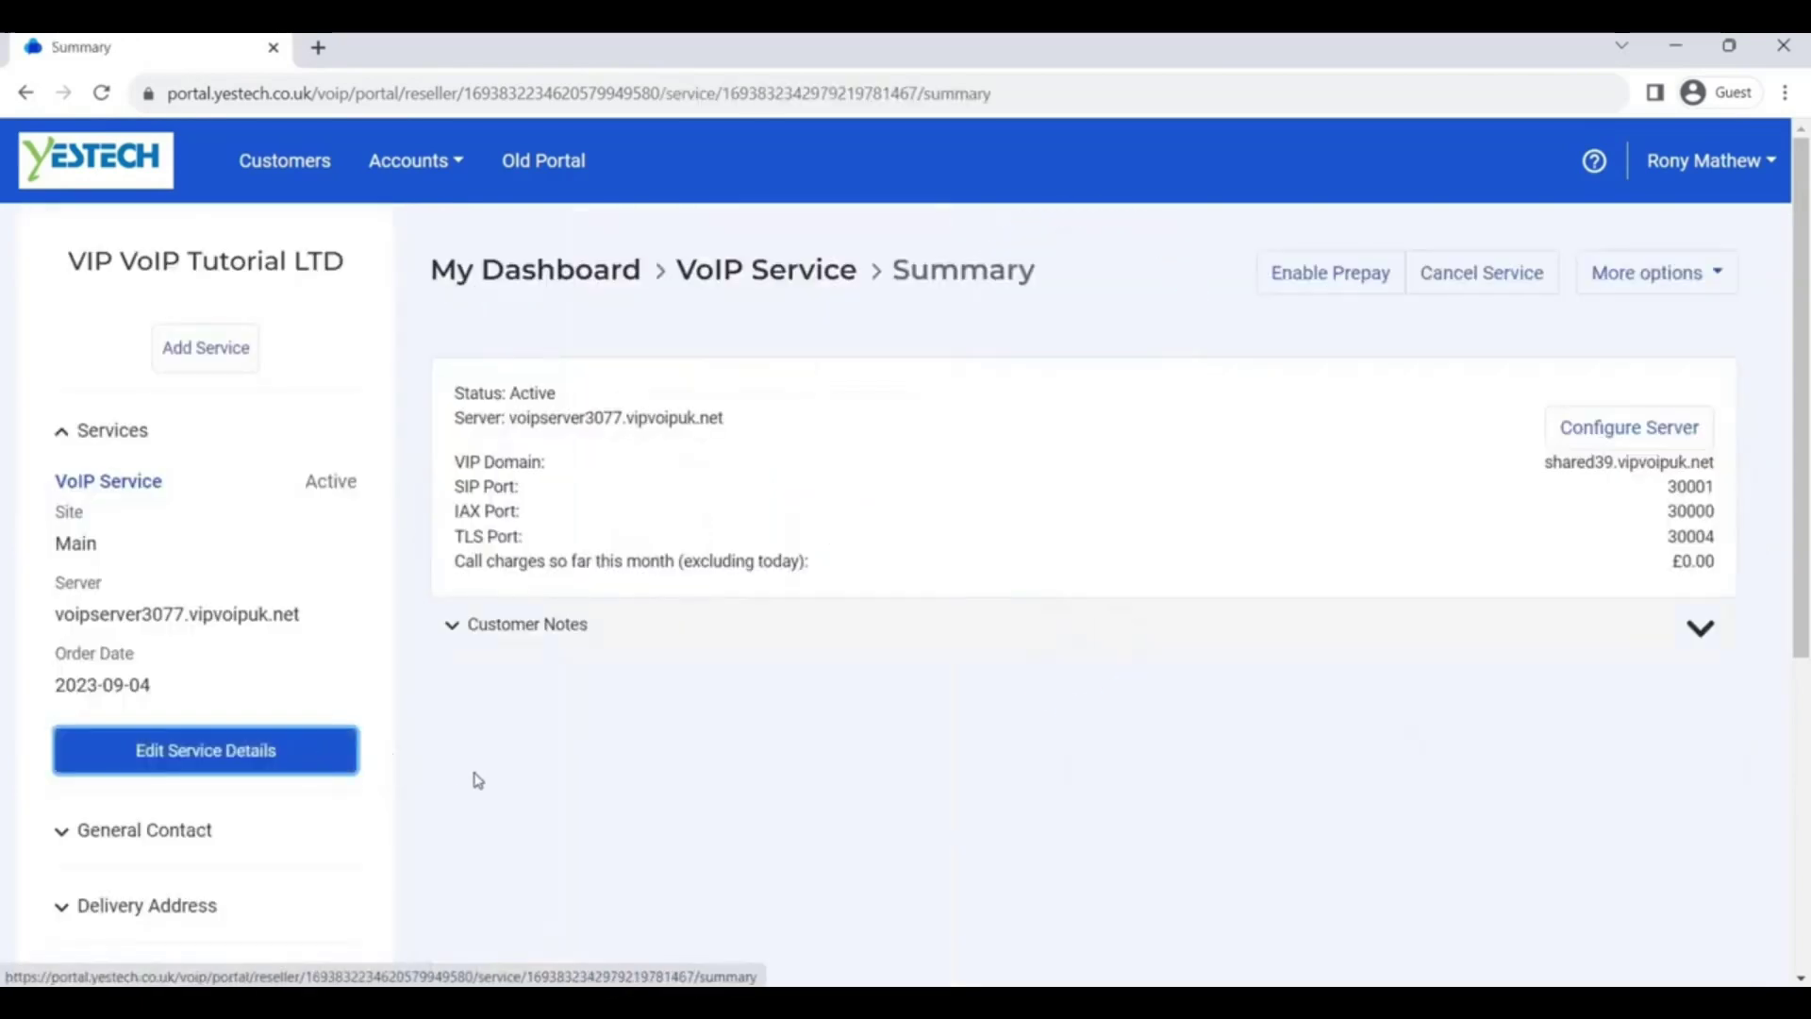
# Open the server admin home to check extension 200, then return to the service summary
pyautogui.click(1706, 439)
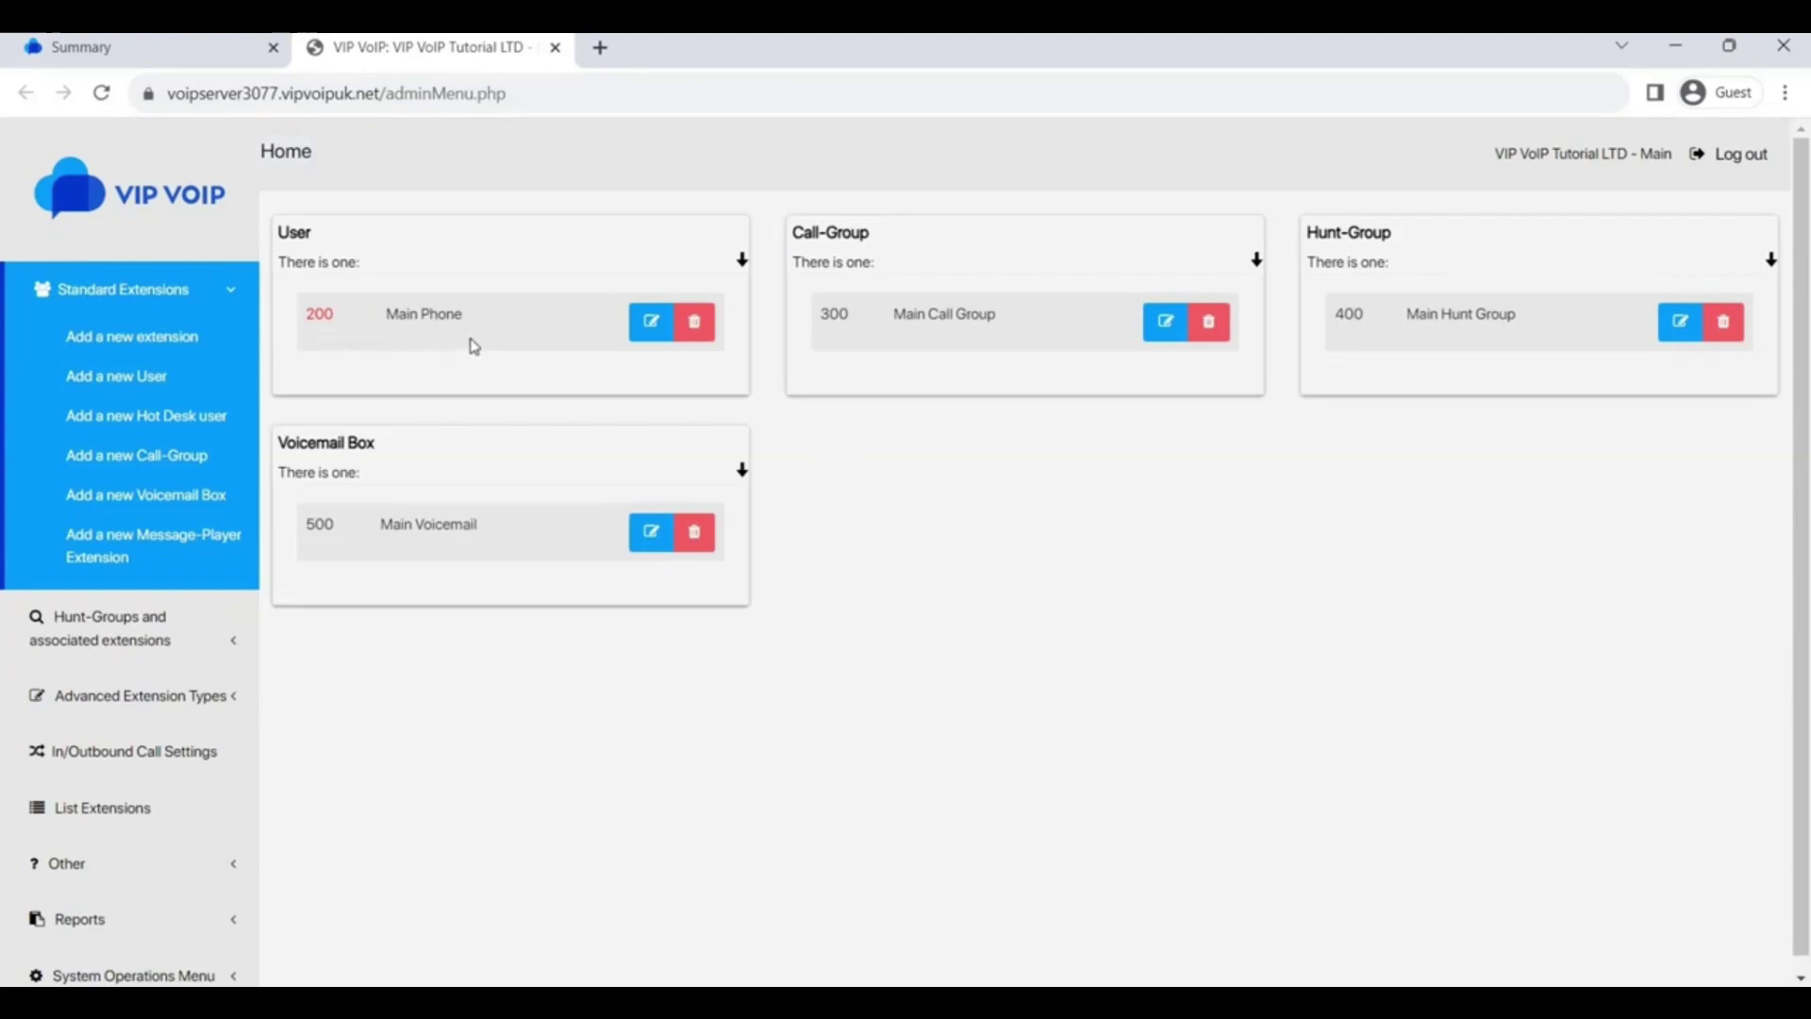
pyautogui.hotkey('ctrl', 'shift', 'Tab')
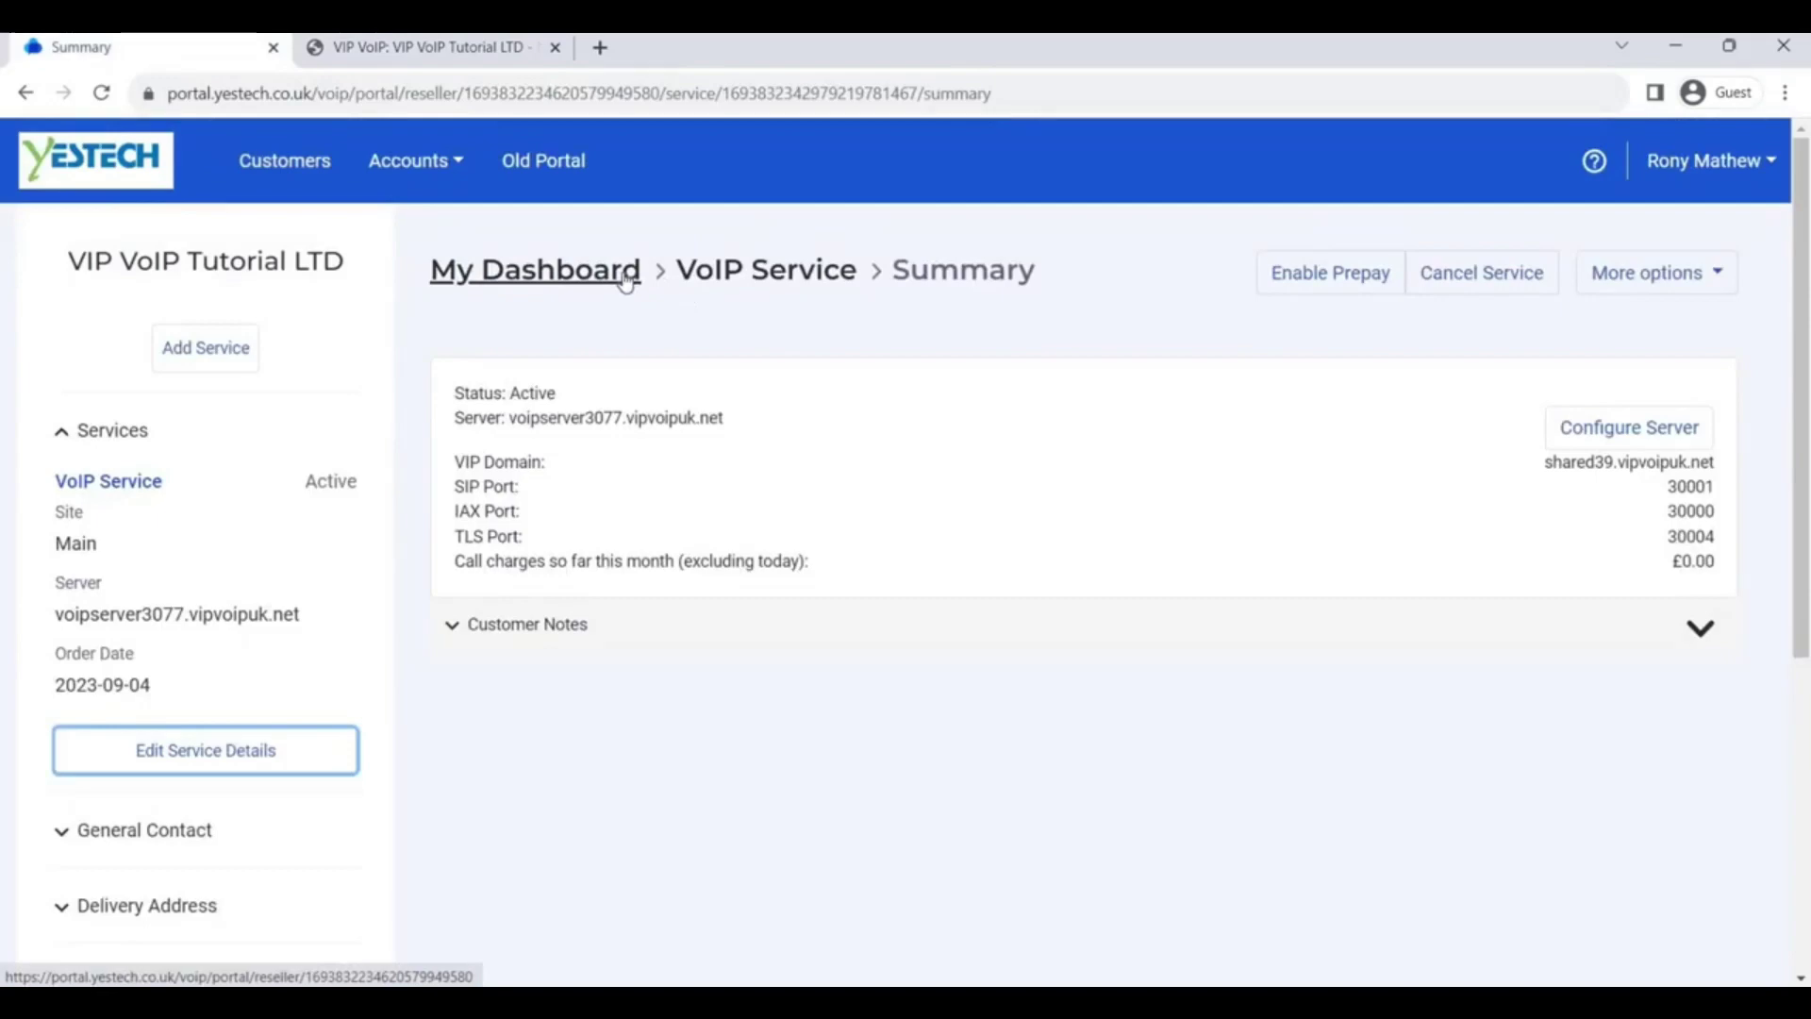
# Go from the dashboard to the empty People page and show its extra actions
pyautogui.click(624, 279)
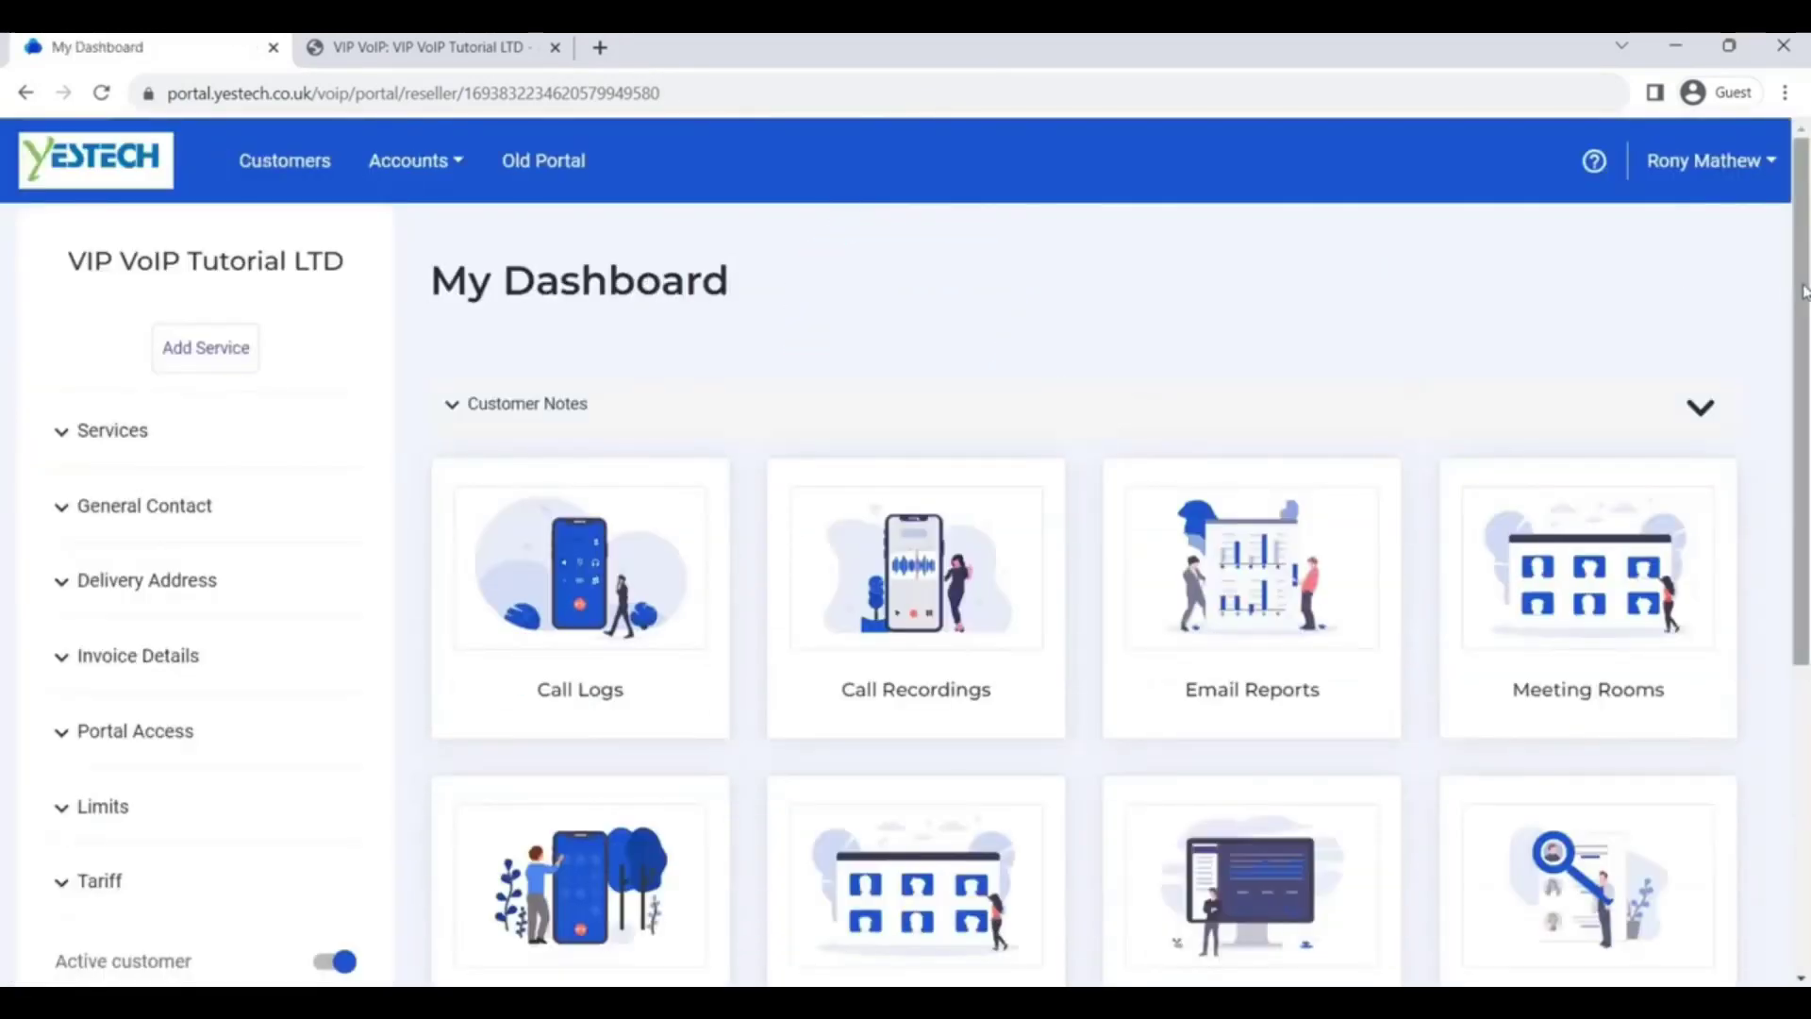
pyautogui.moveTo(1803, 293); pyautogui.dragTo(1805, 545)
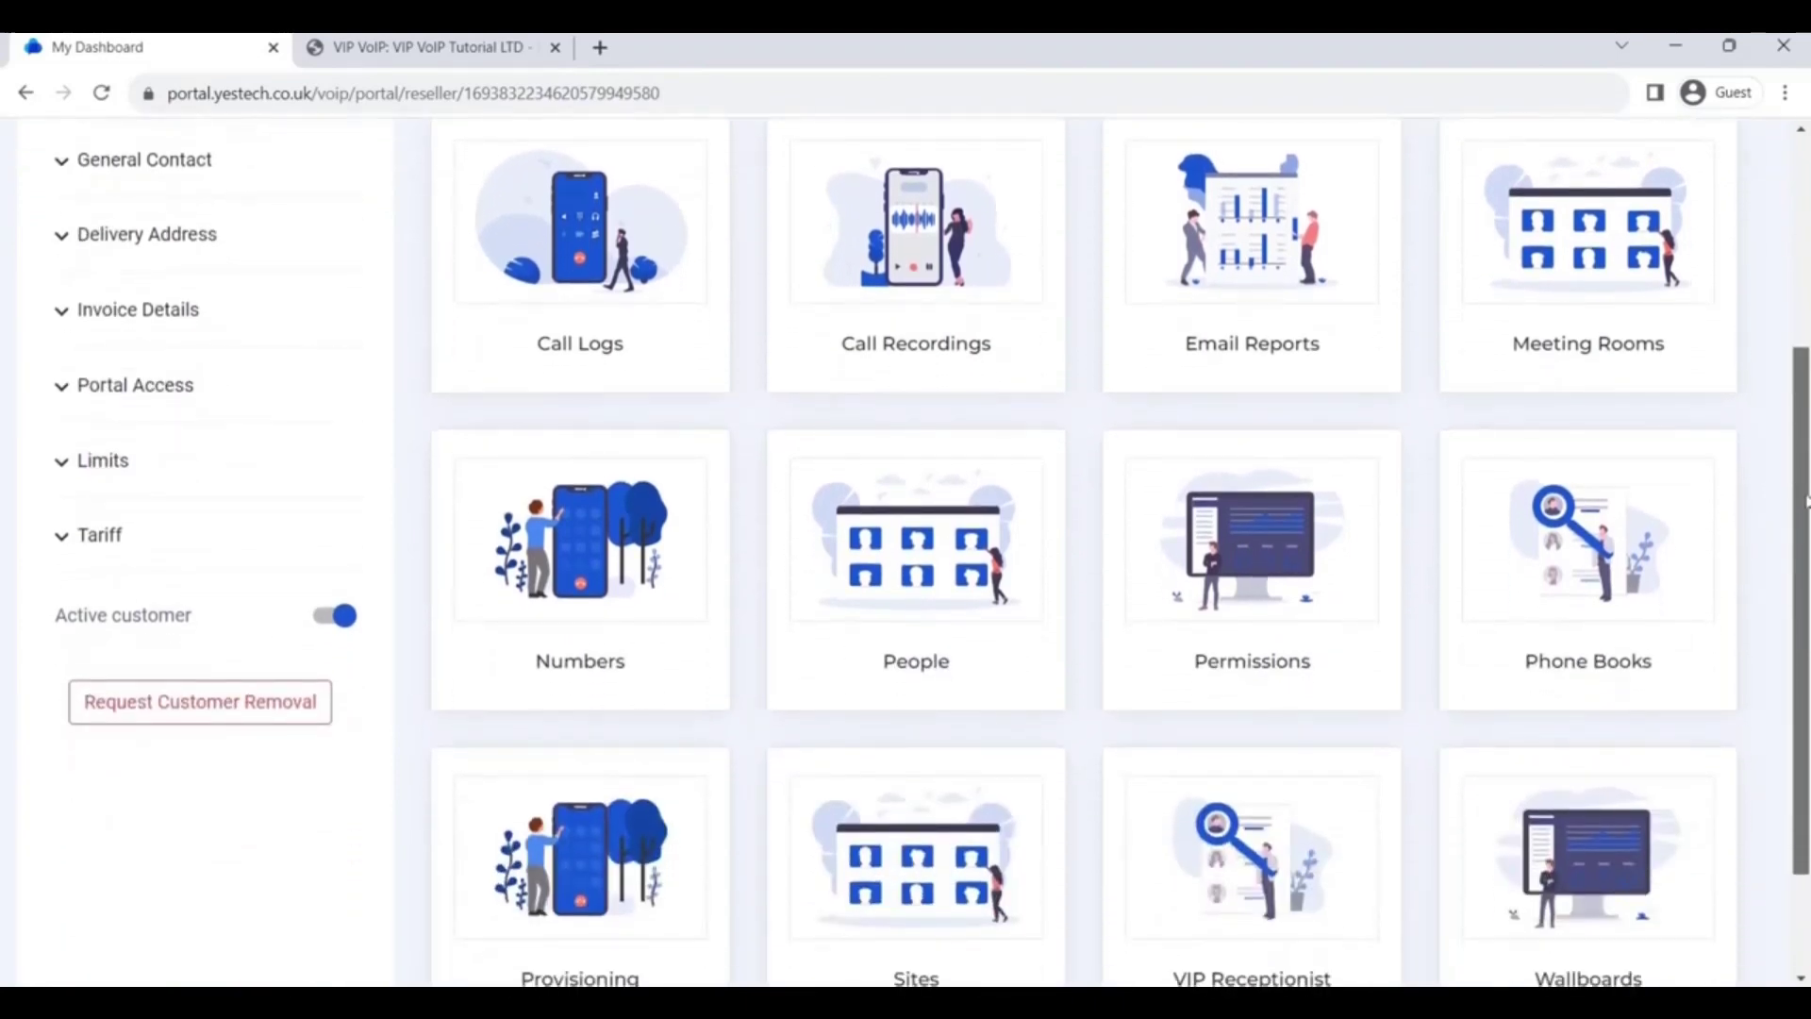
pyautogui.click(1009, 670)
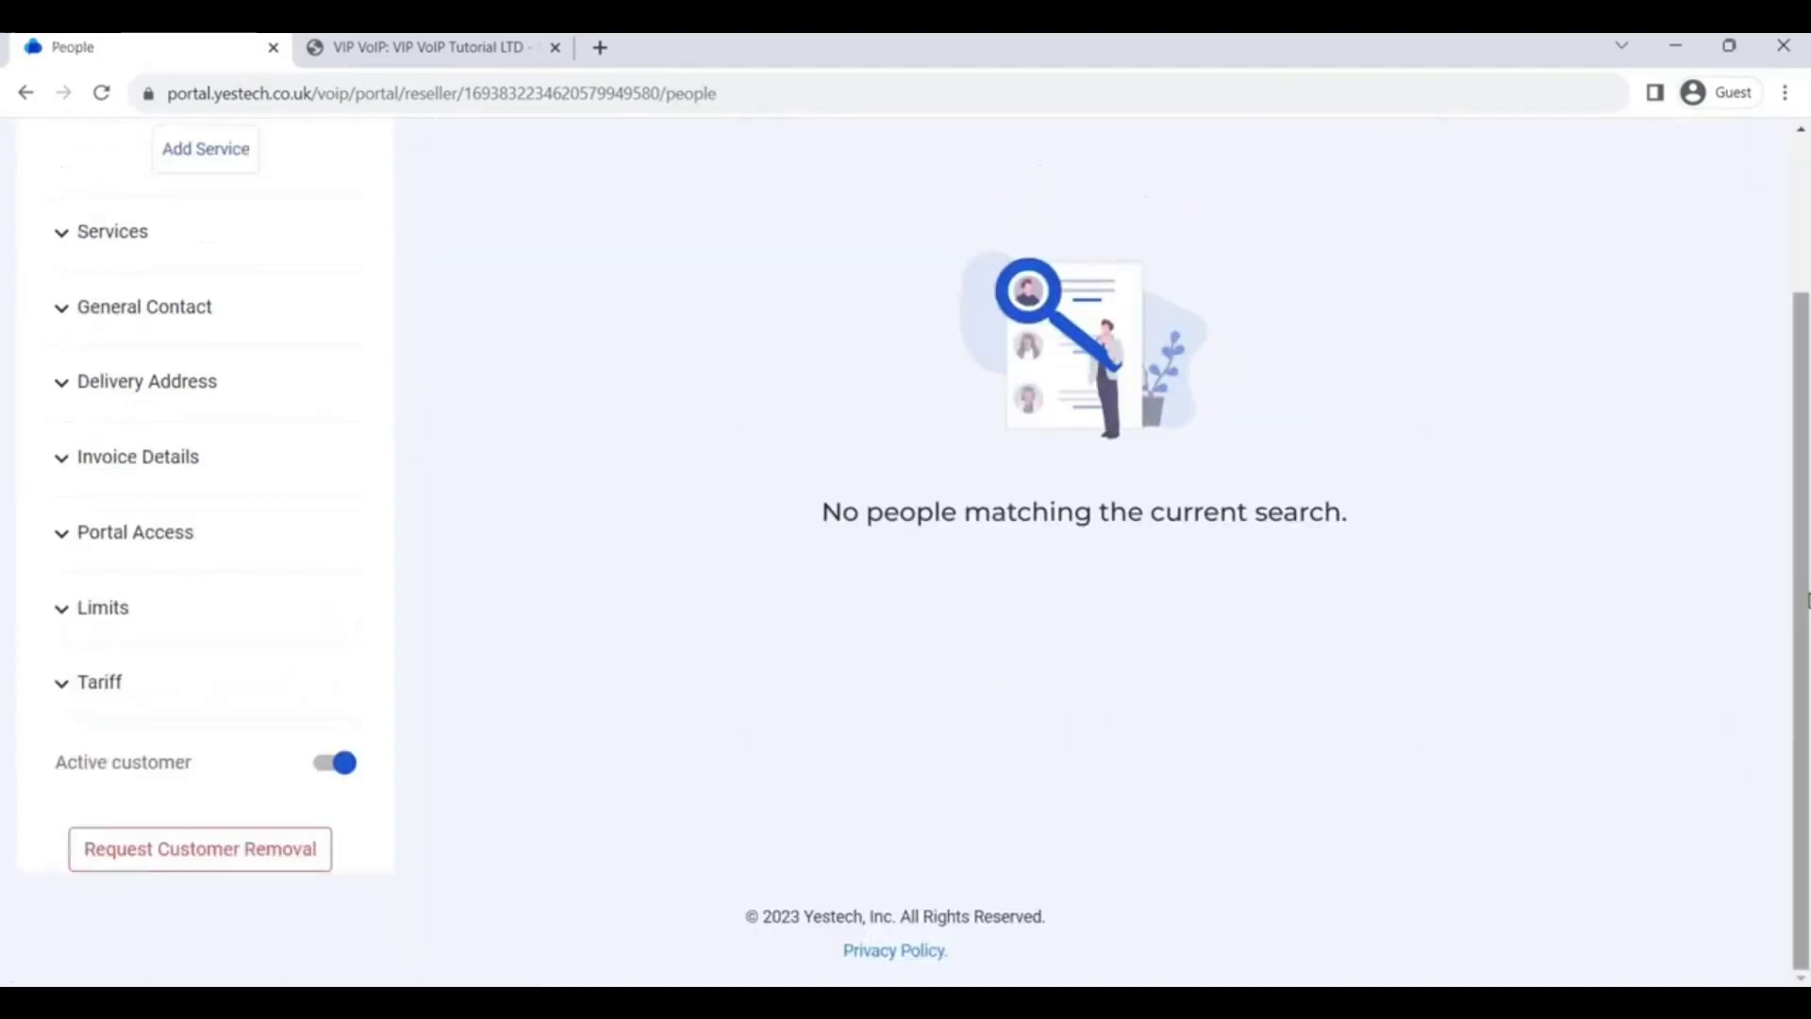
pyautogui.moveTo(1805, 599); pyautogui.dragTo(1807, 434)
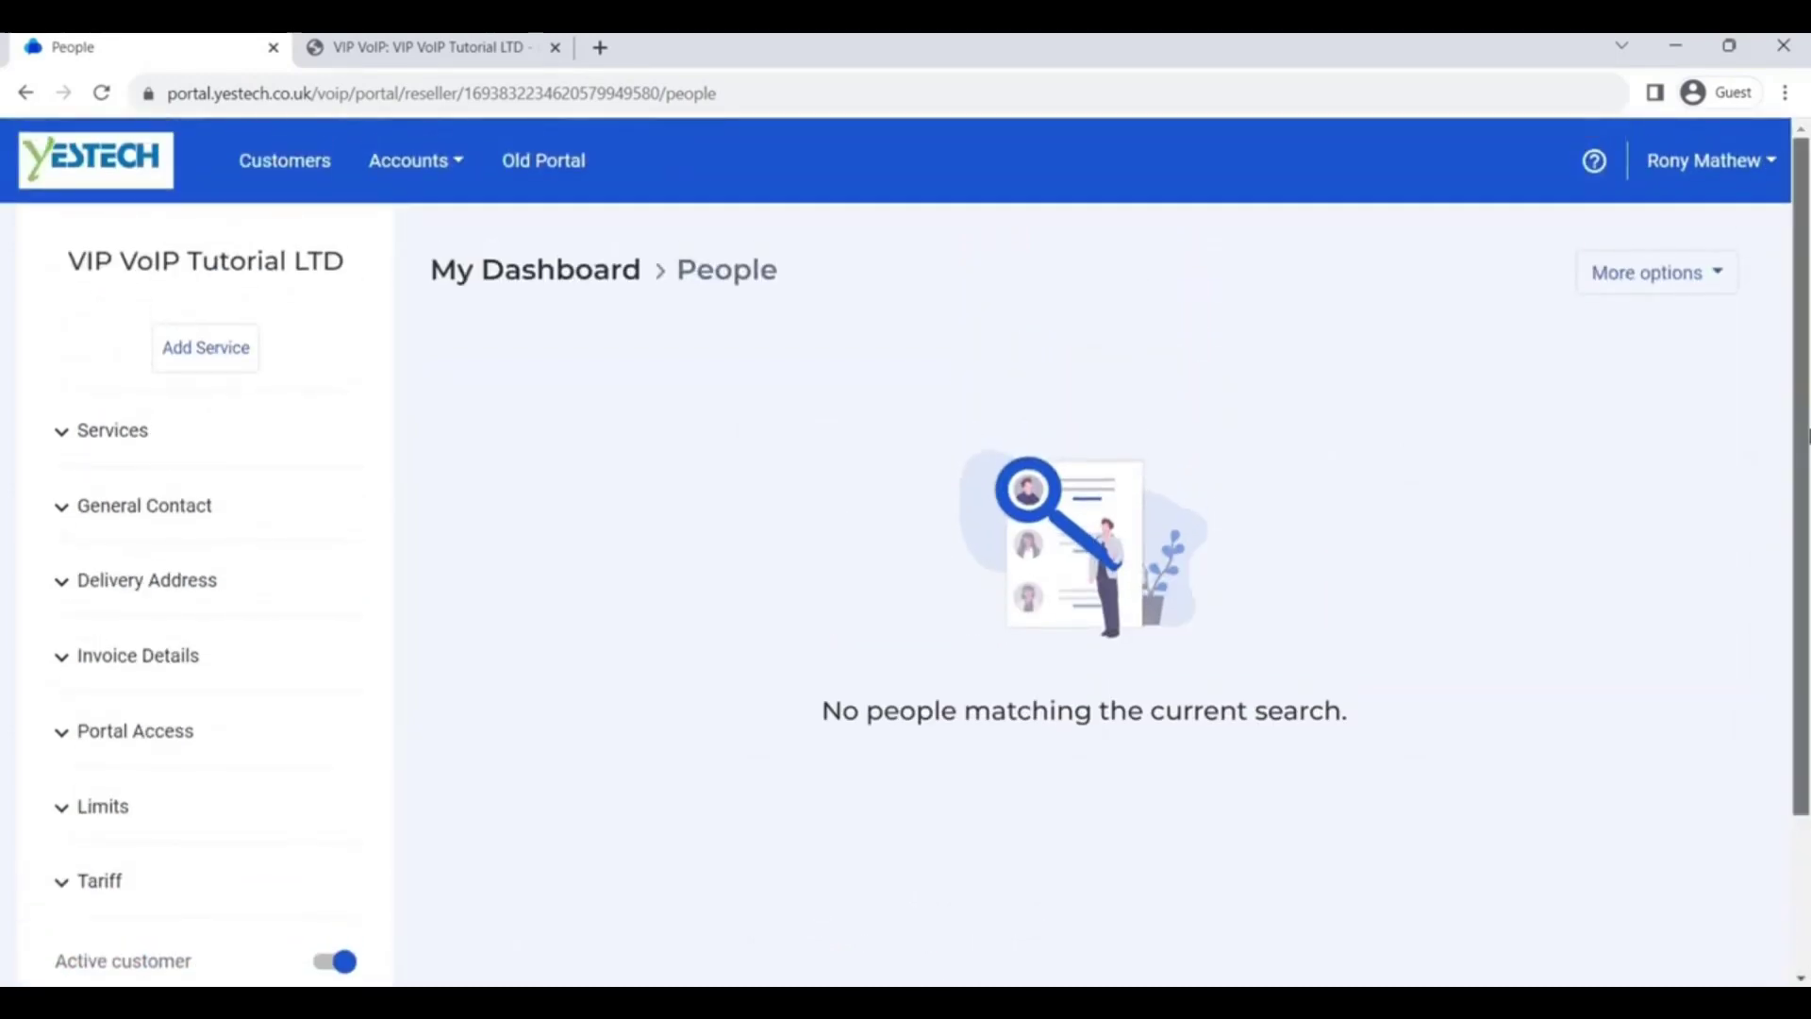
pyautogui.click(1722, 283)
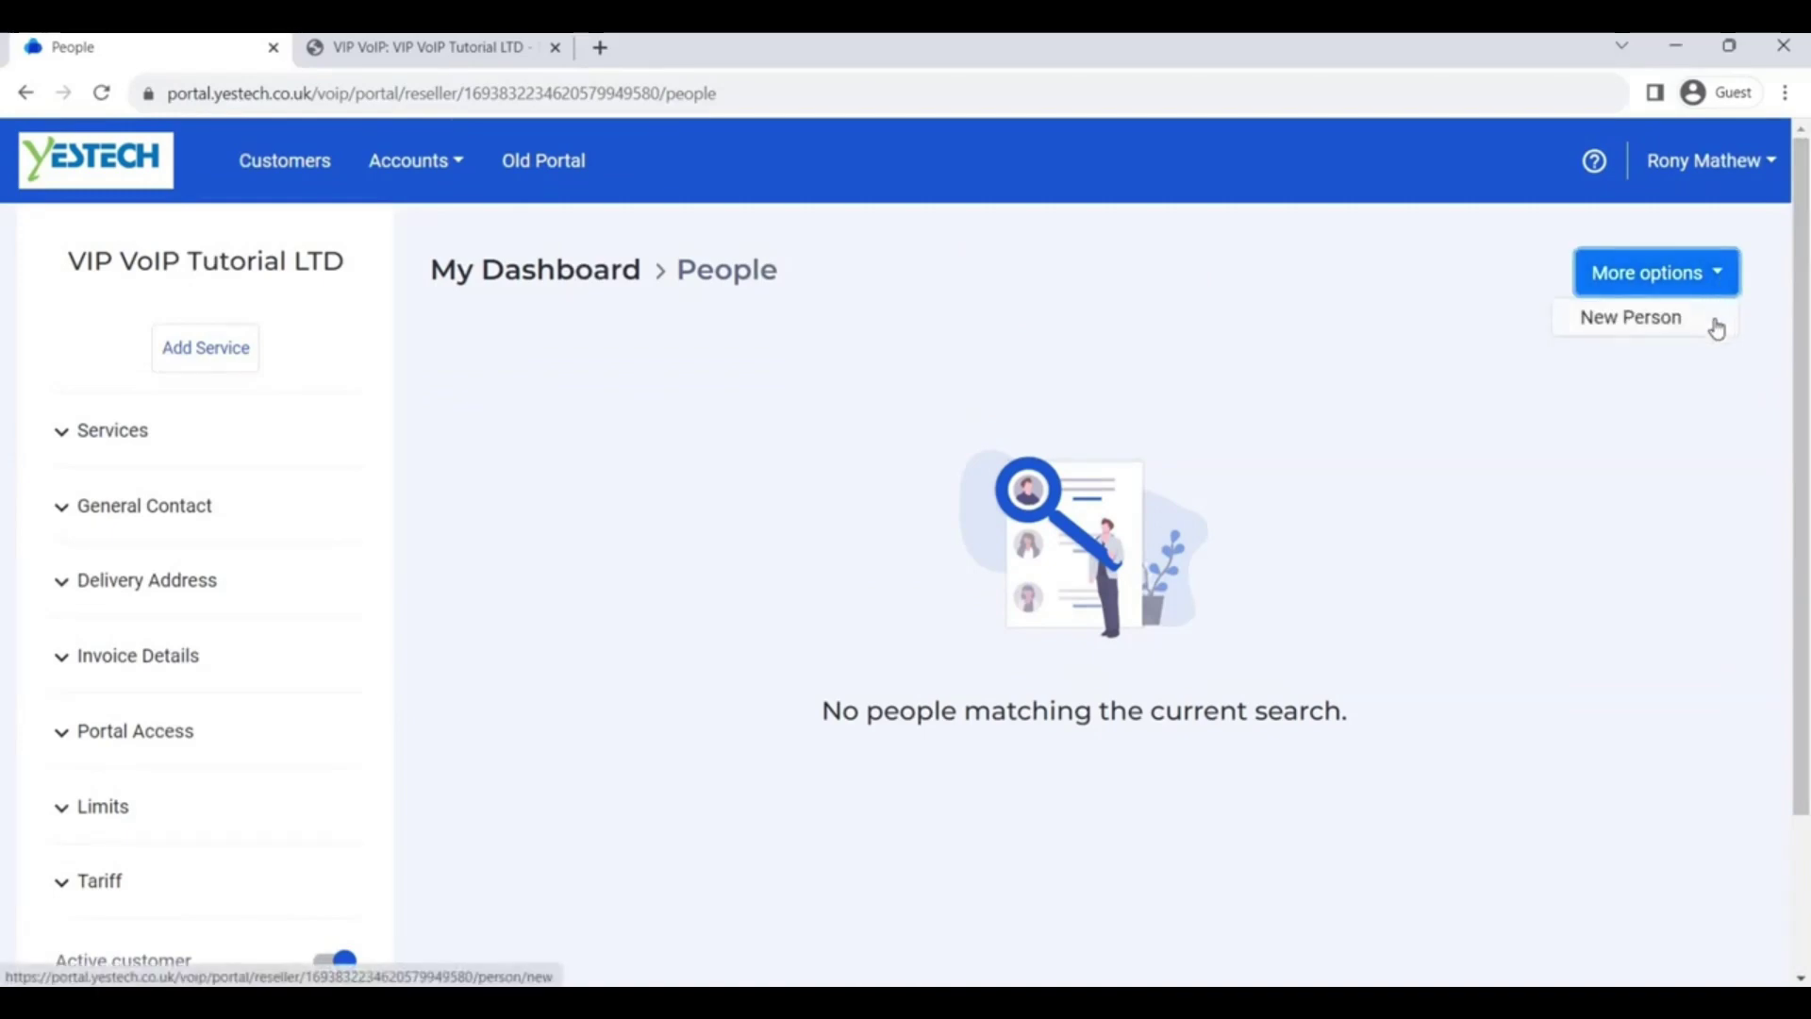
# Start a new person and enter their first name, last name and contact e-mail
pyautogui.click(1718, 325)
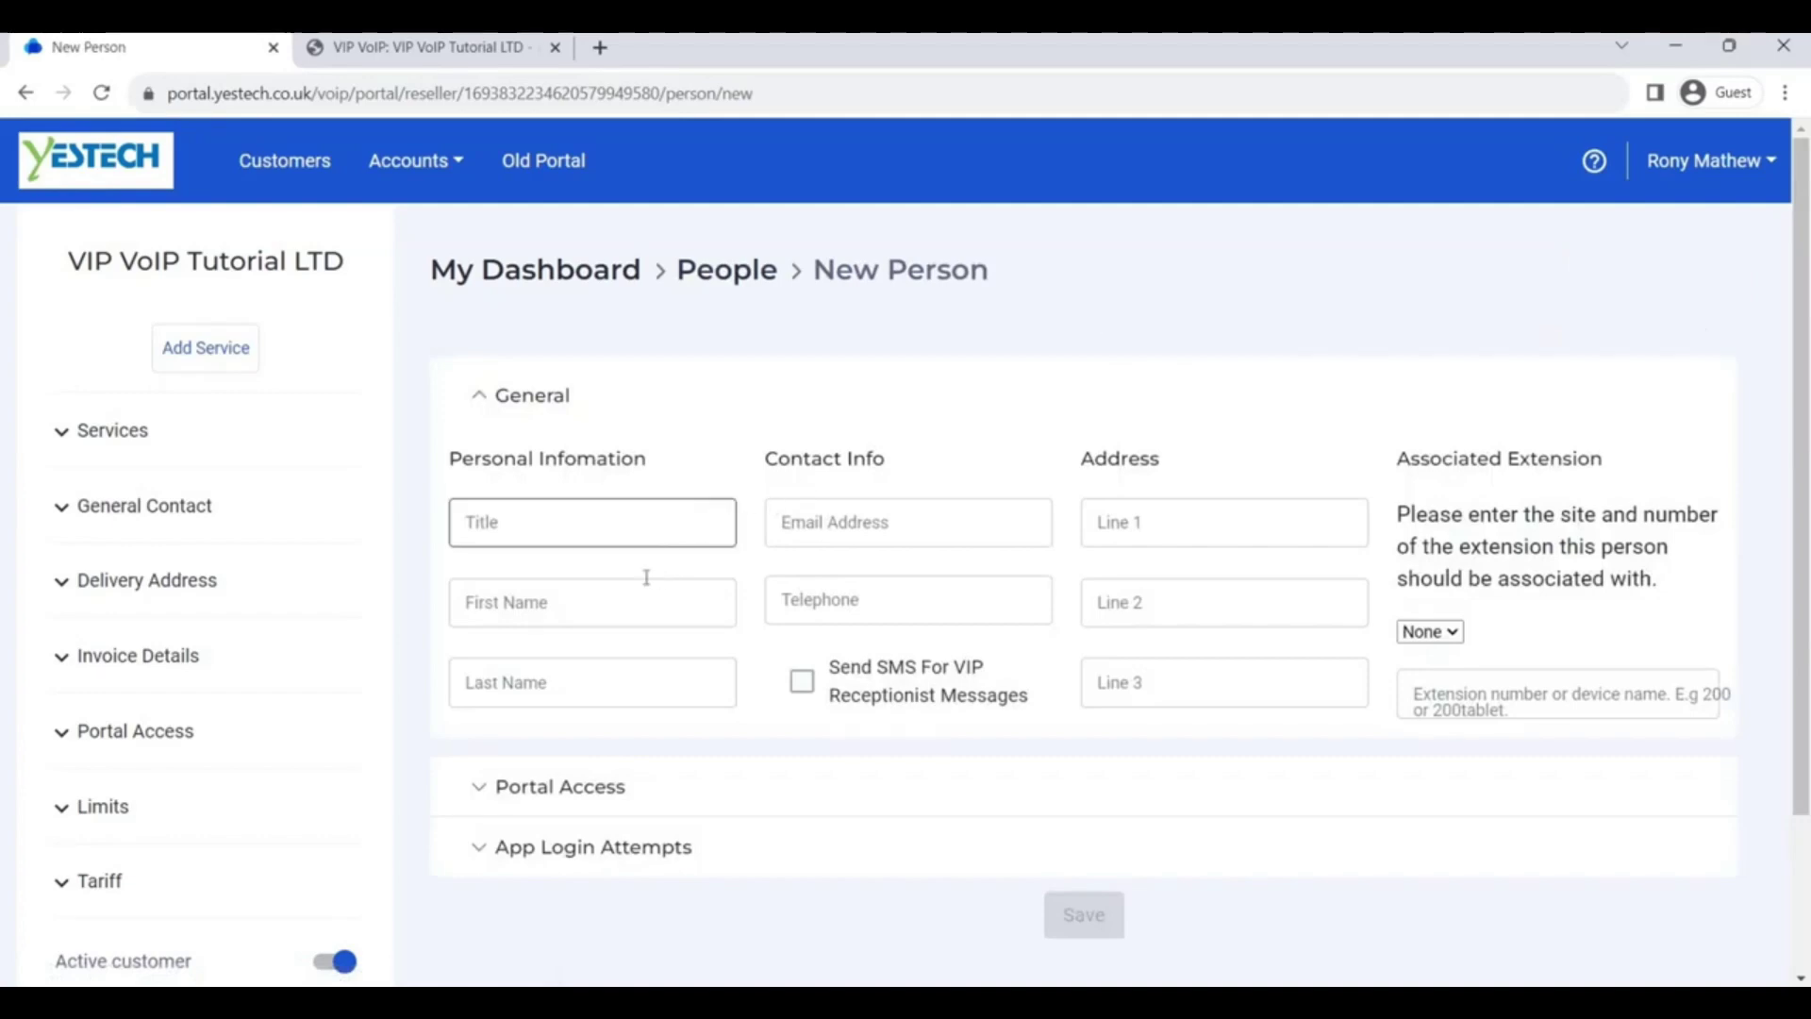
pyautogui.click(632, 588)
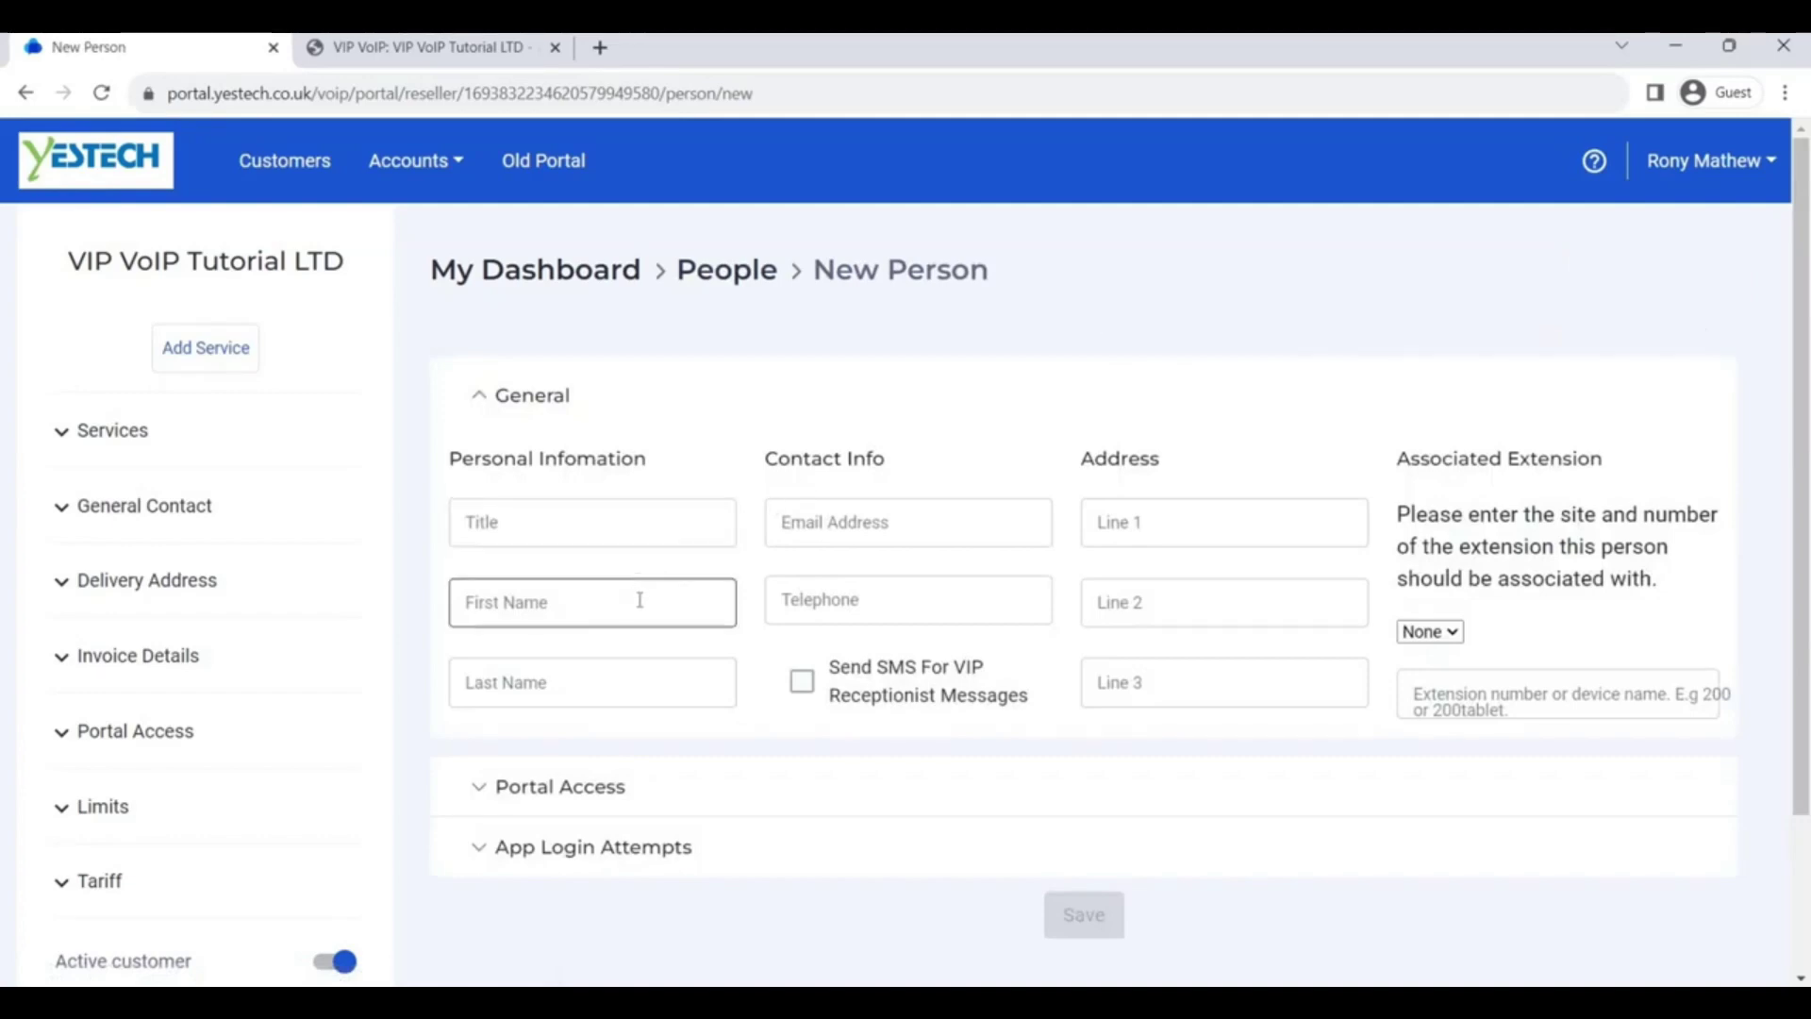
pyautogui.click(640, 600)
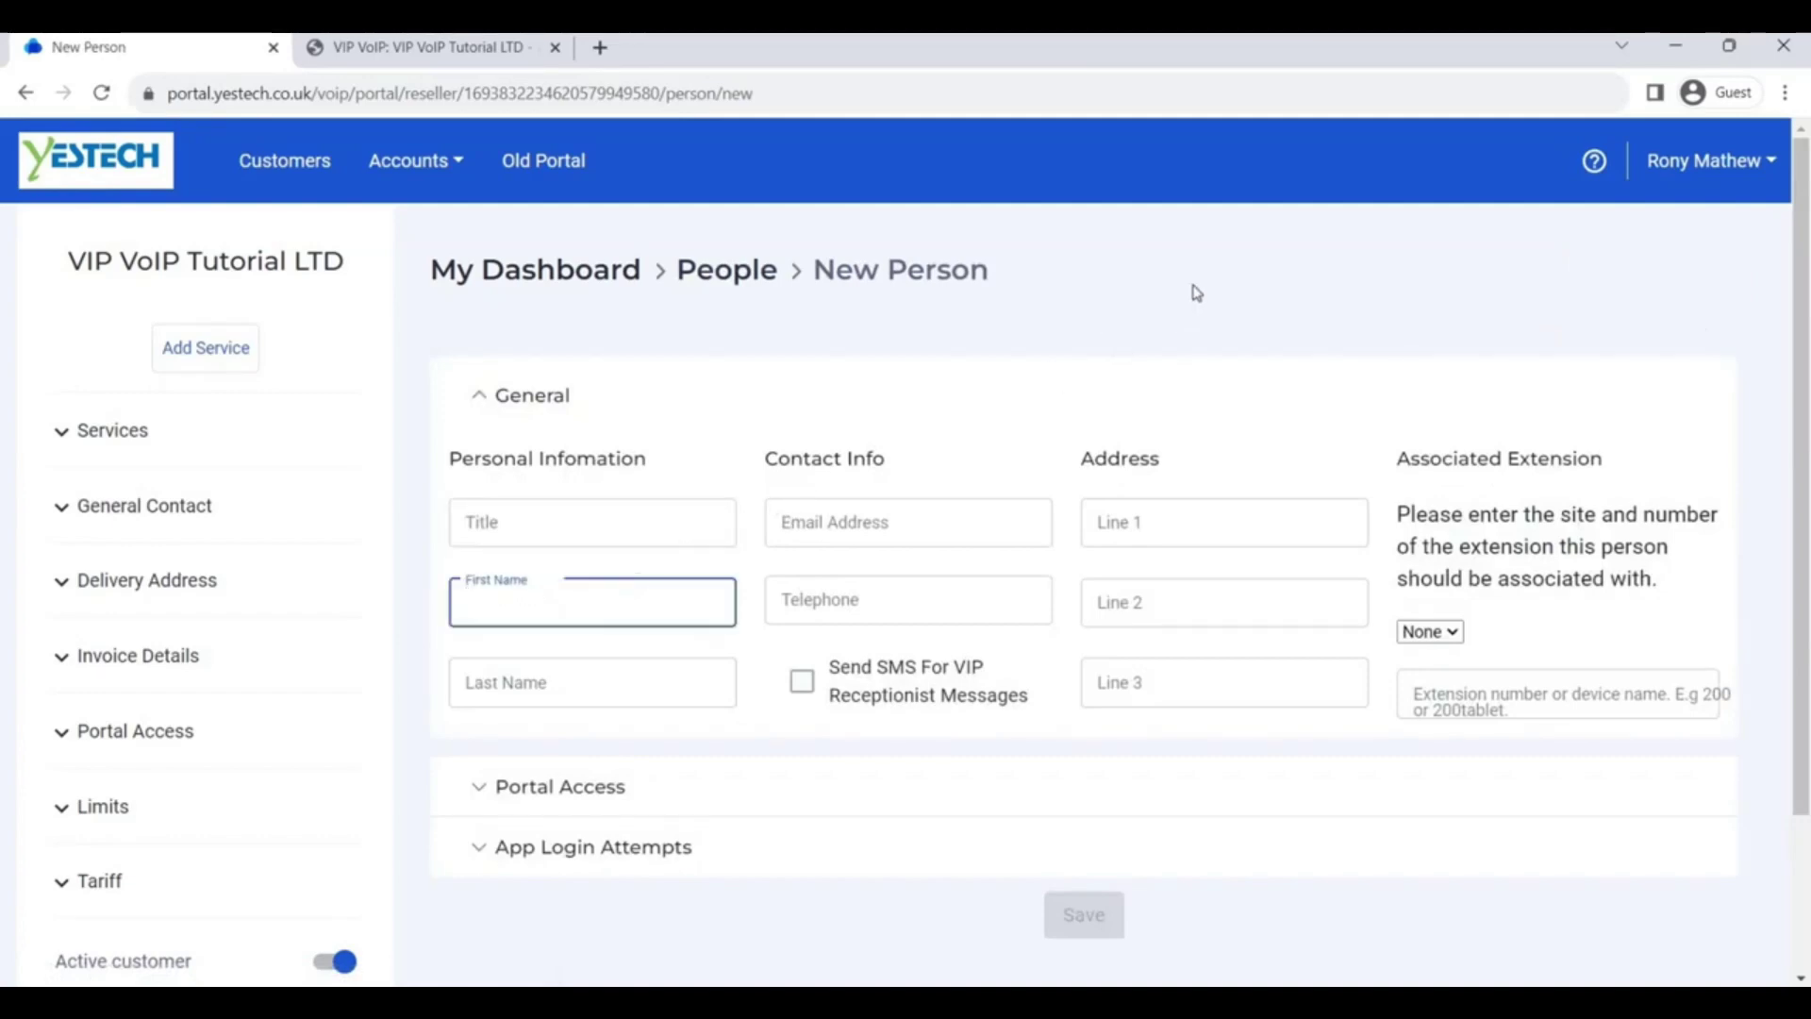
pyautogui.write('John')
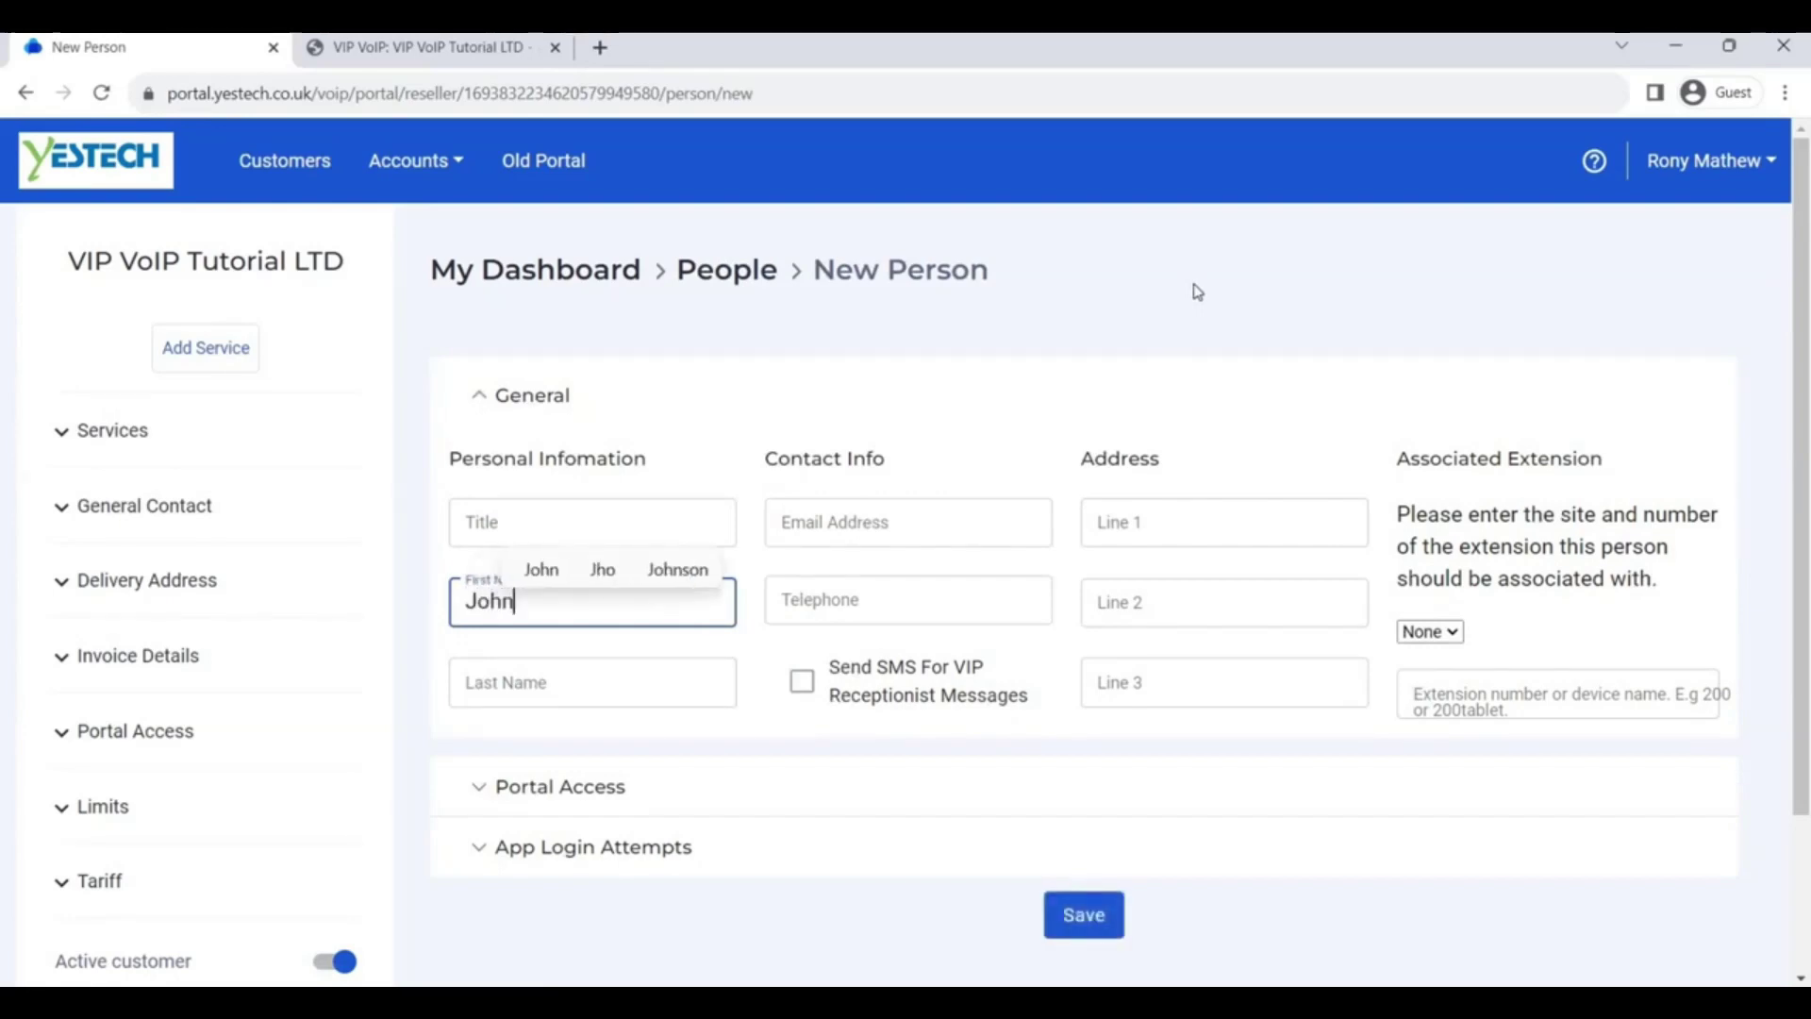
pyautogui.press('Tab')
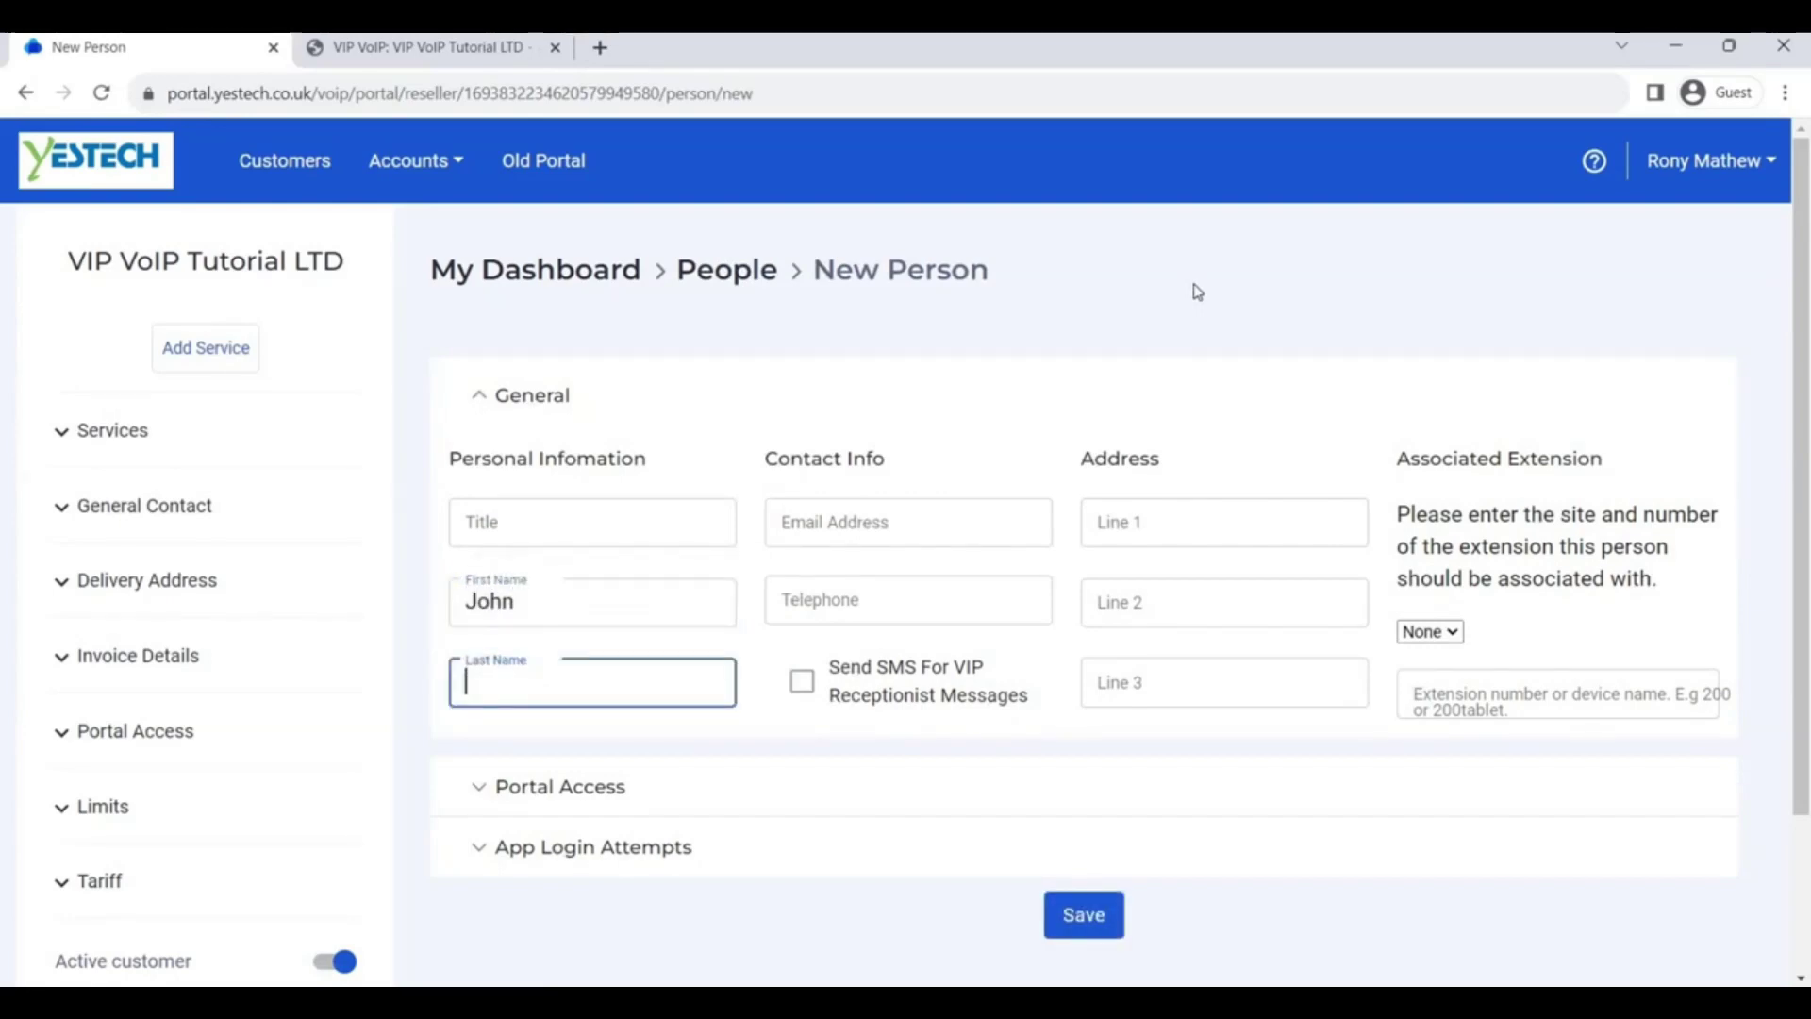
pyautogui.write('App')
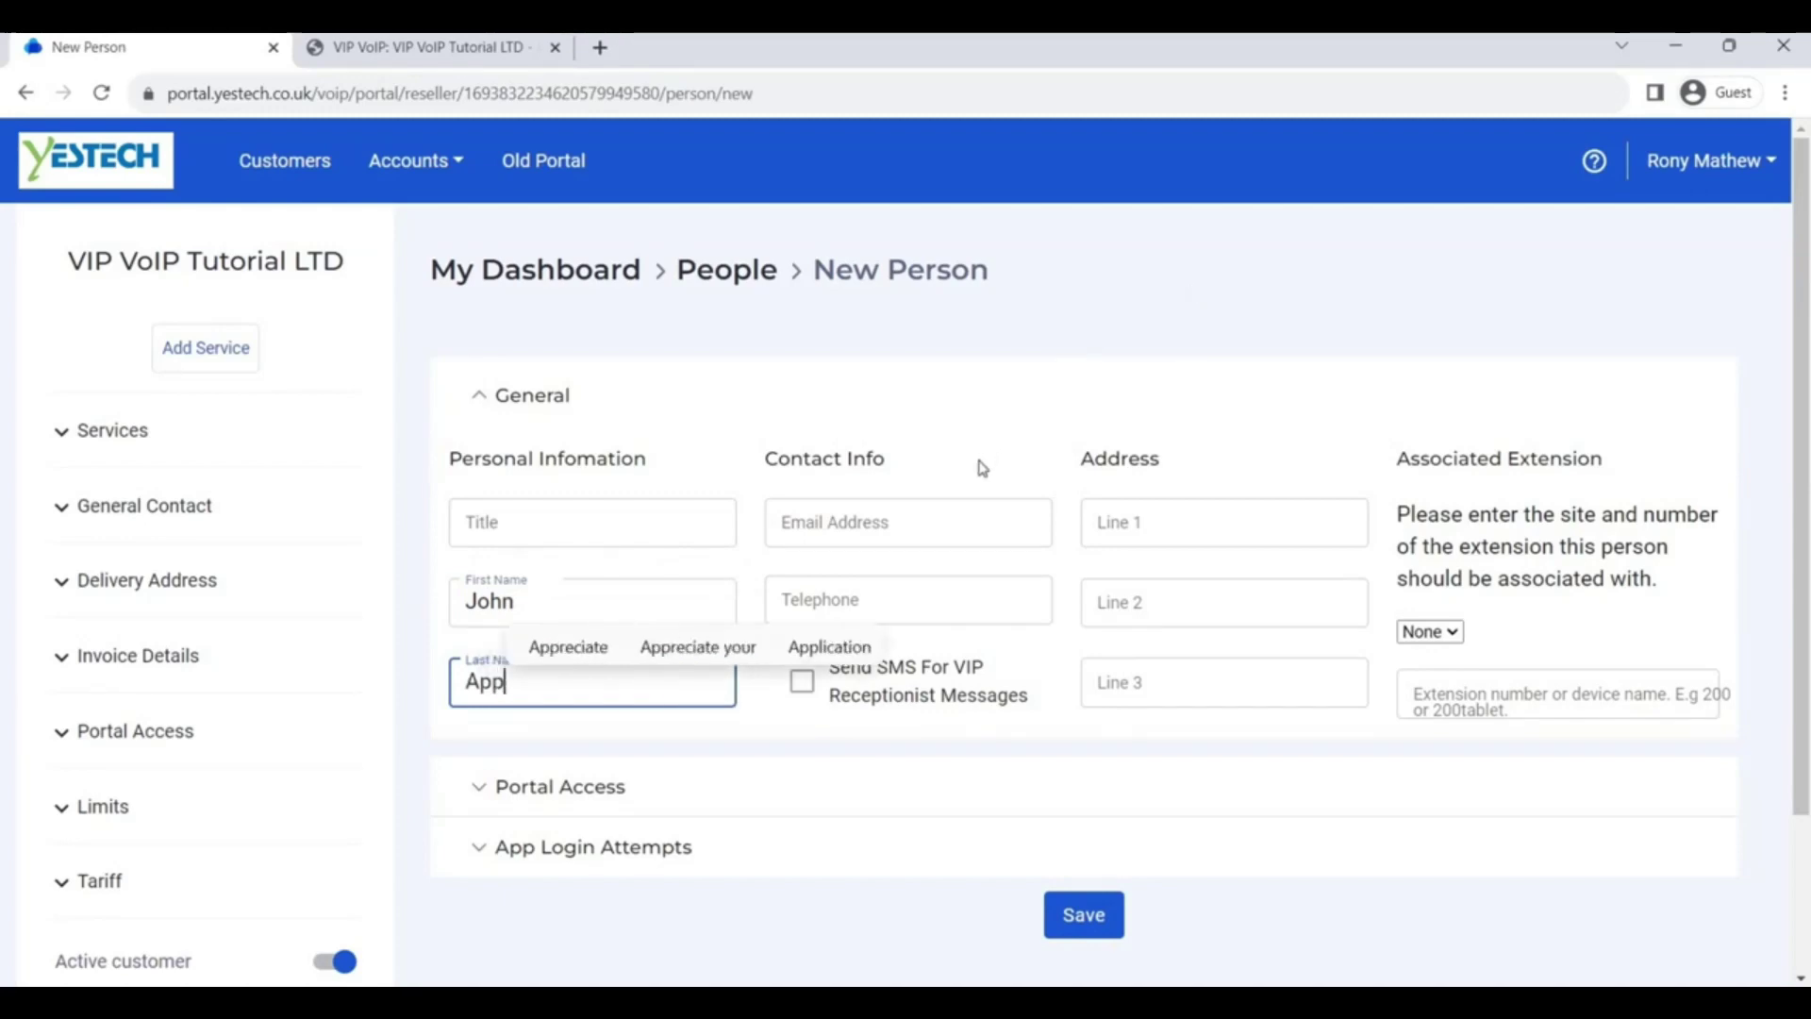
pyautogui.click(978, 520)
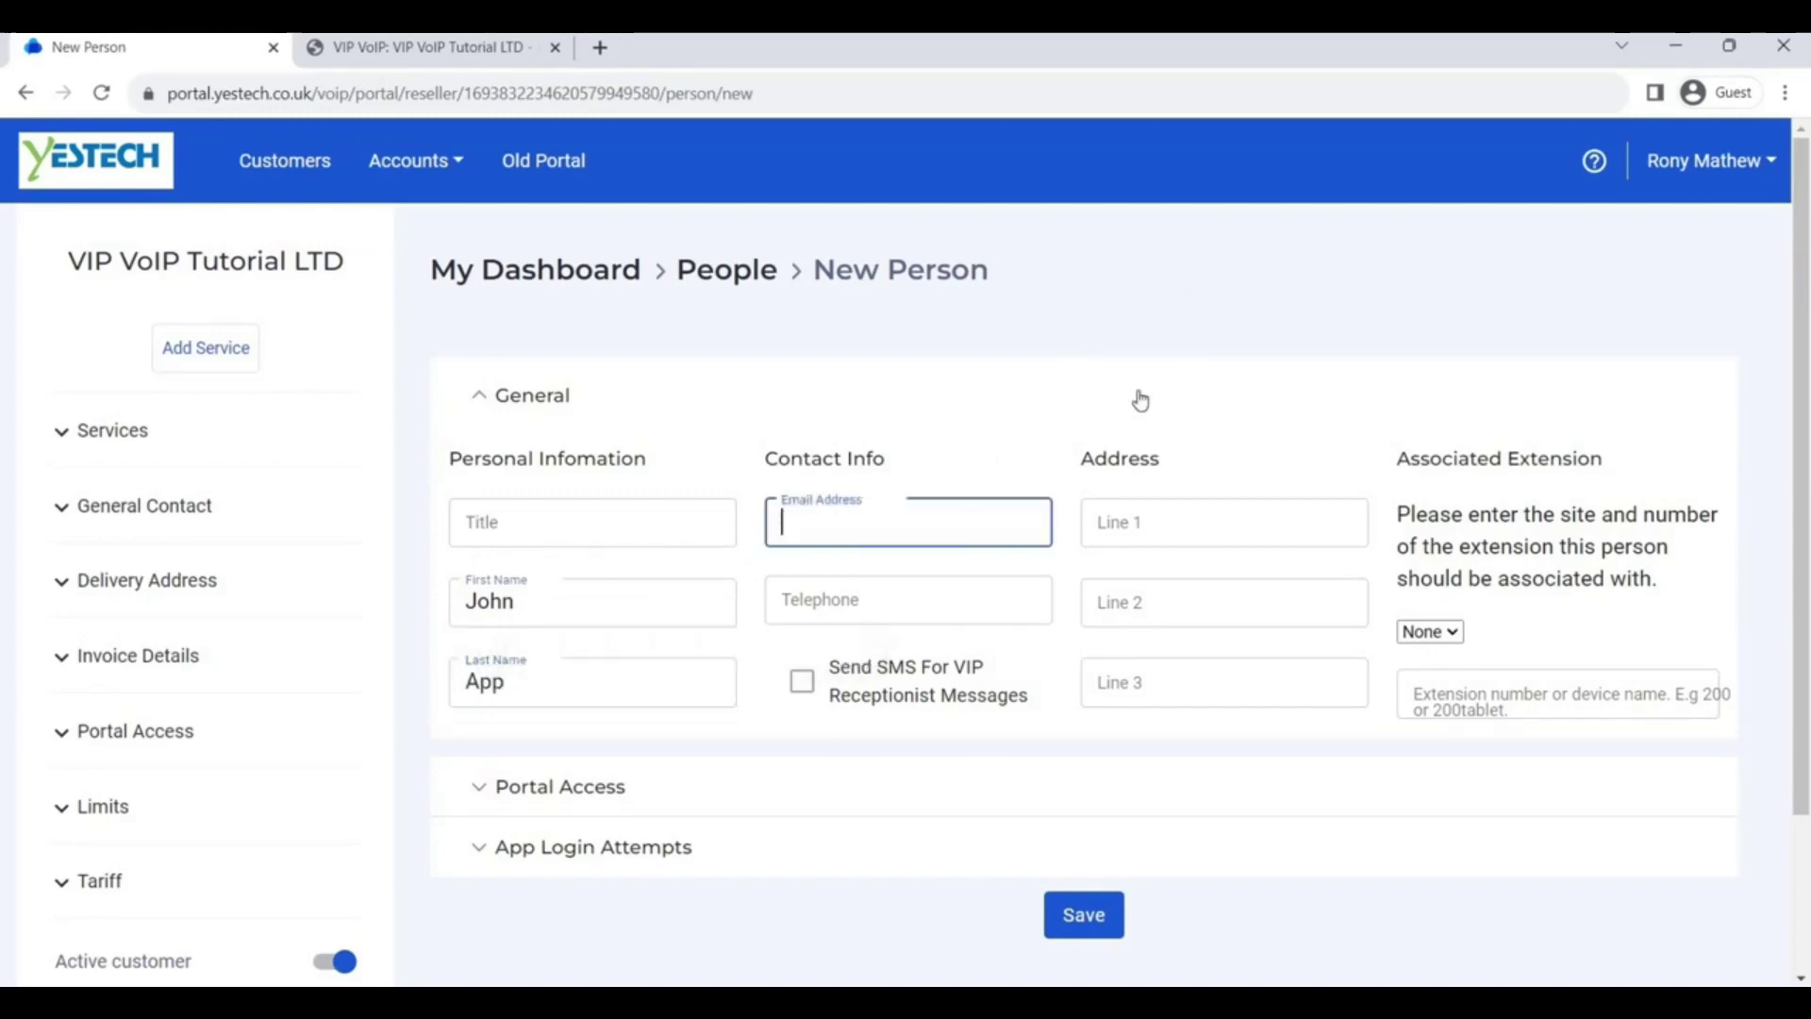
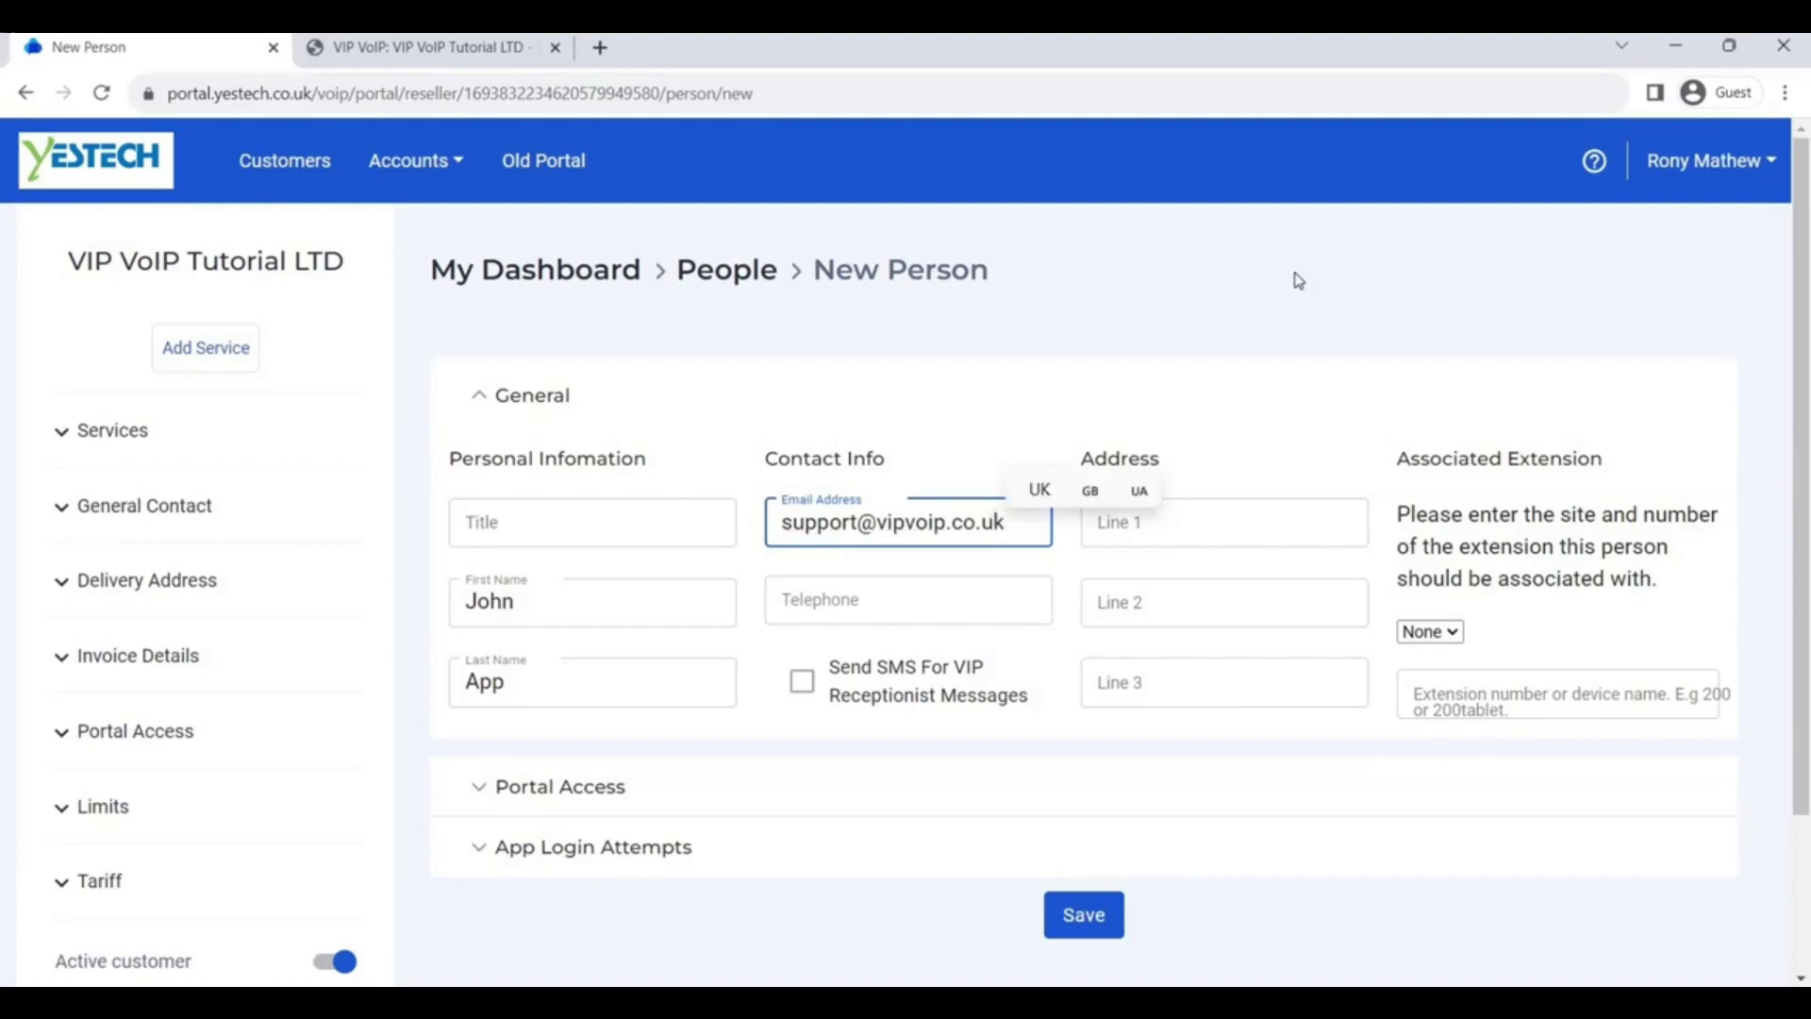
pyautogui.click(1298, 280)
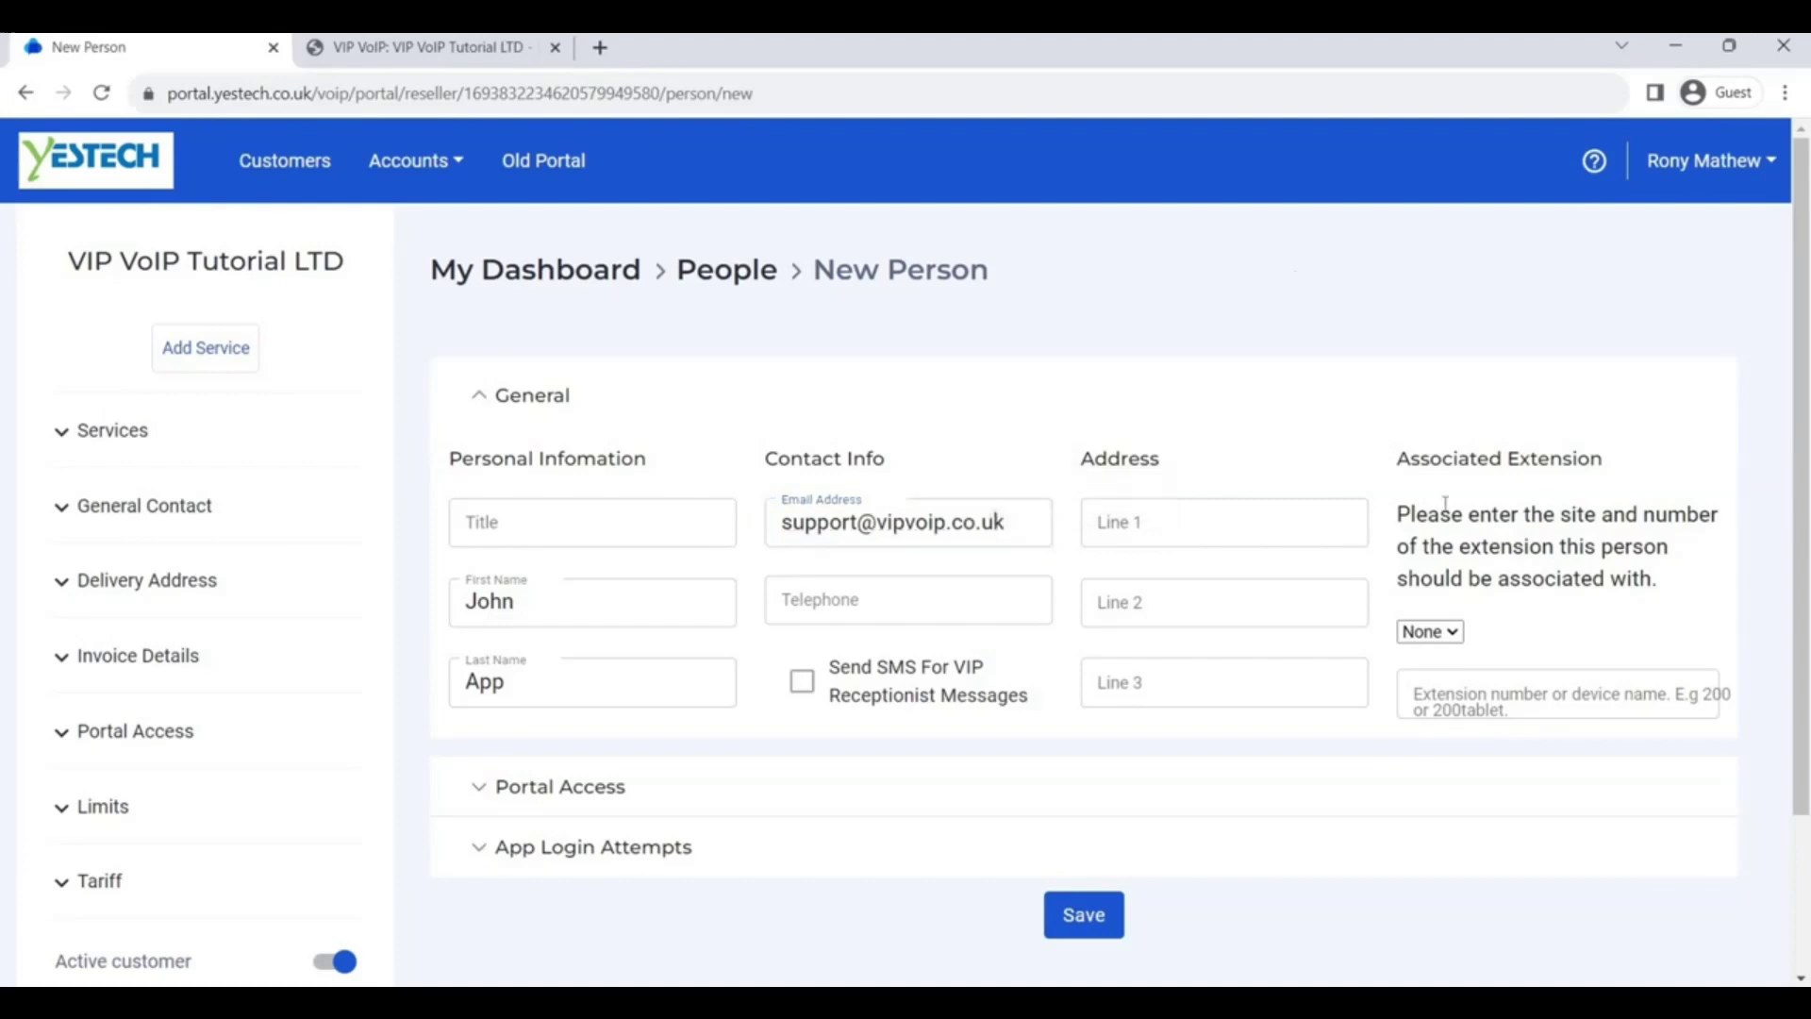
# Associate the person with extension 200 on the Main site and expand Portal Access
pyautogui.click(1454, 633)
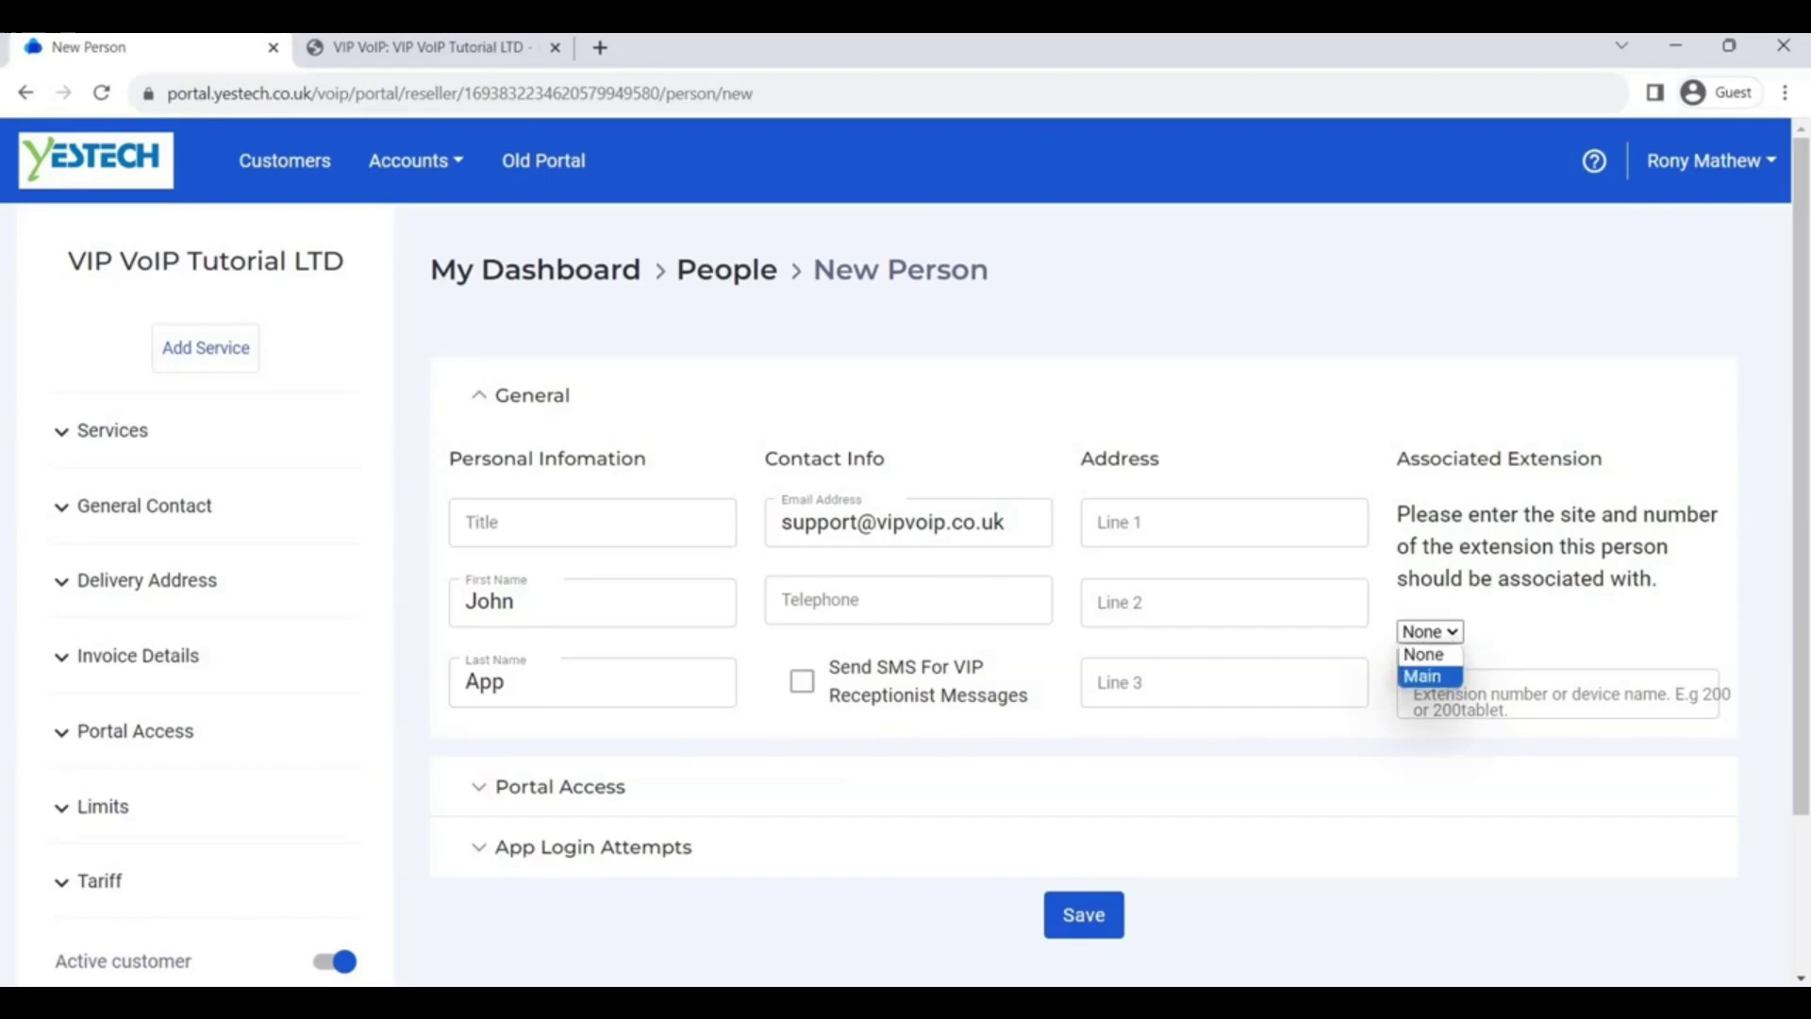
pyautogui.click(1428, 677)
pyautogui.click(1576, 697)
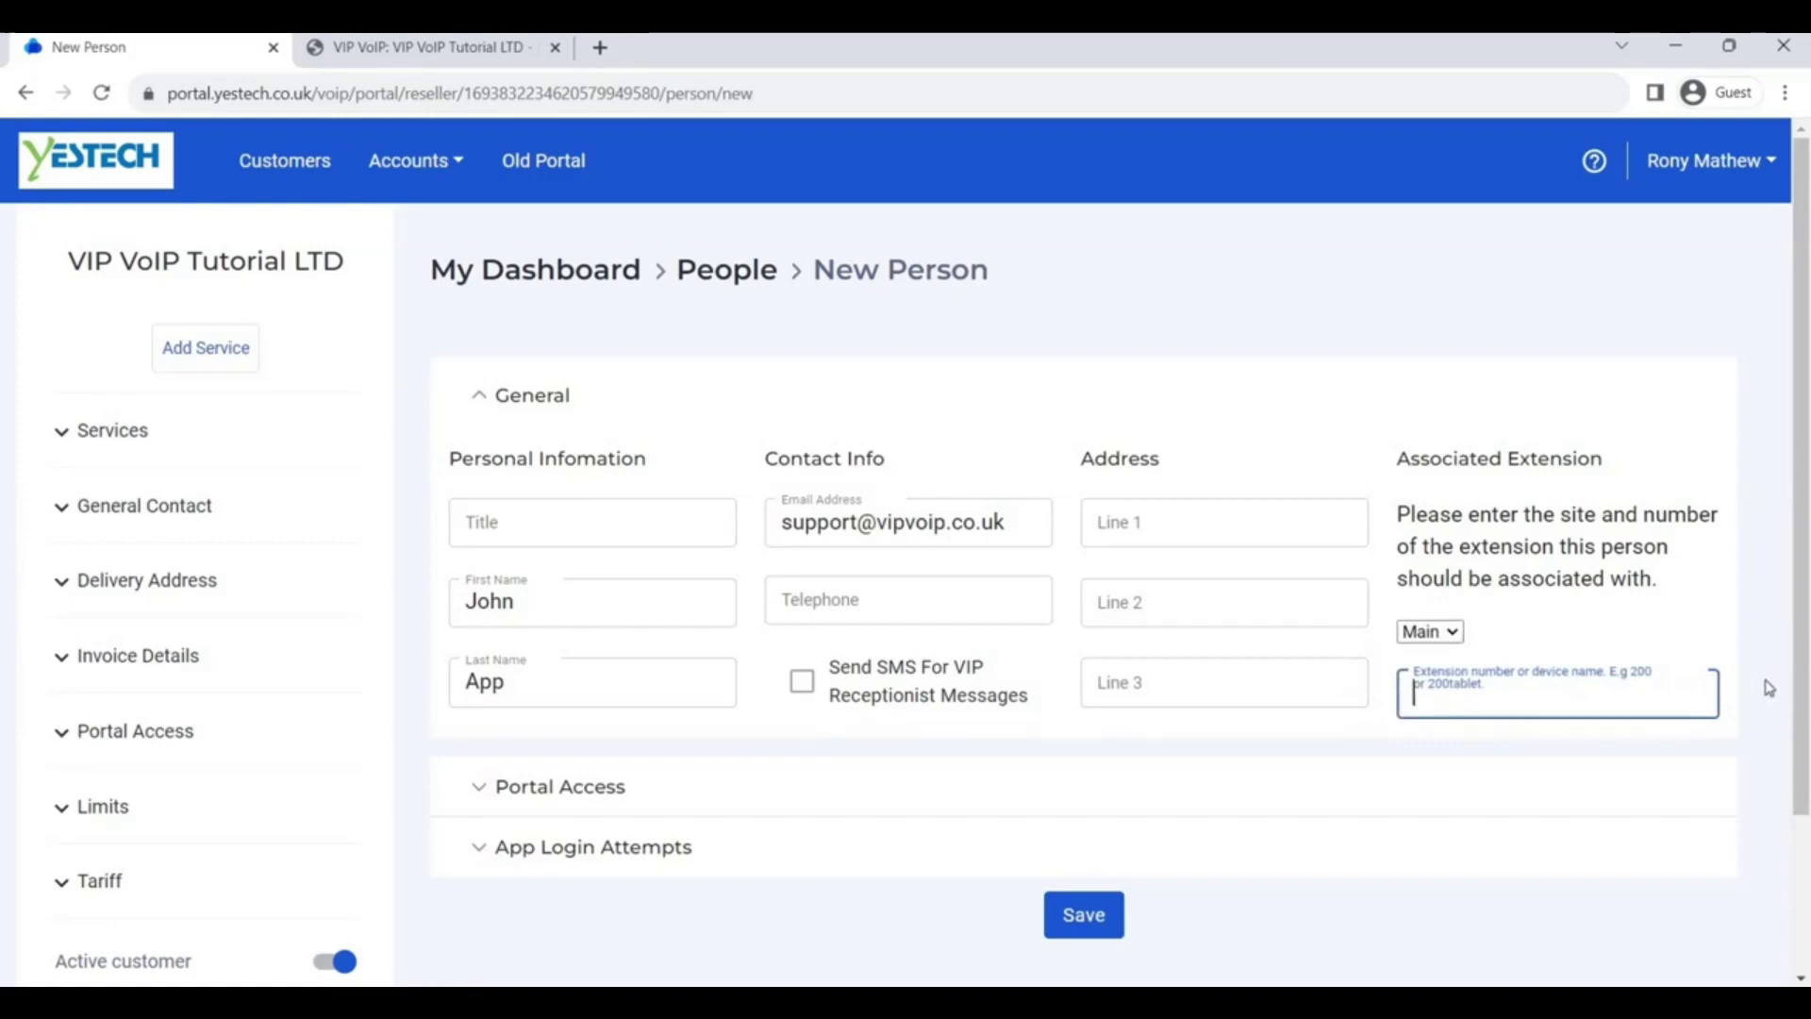
pyautogui.write('200')
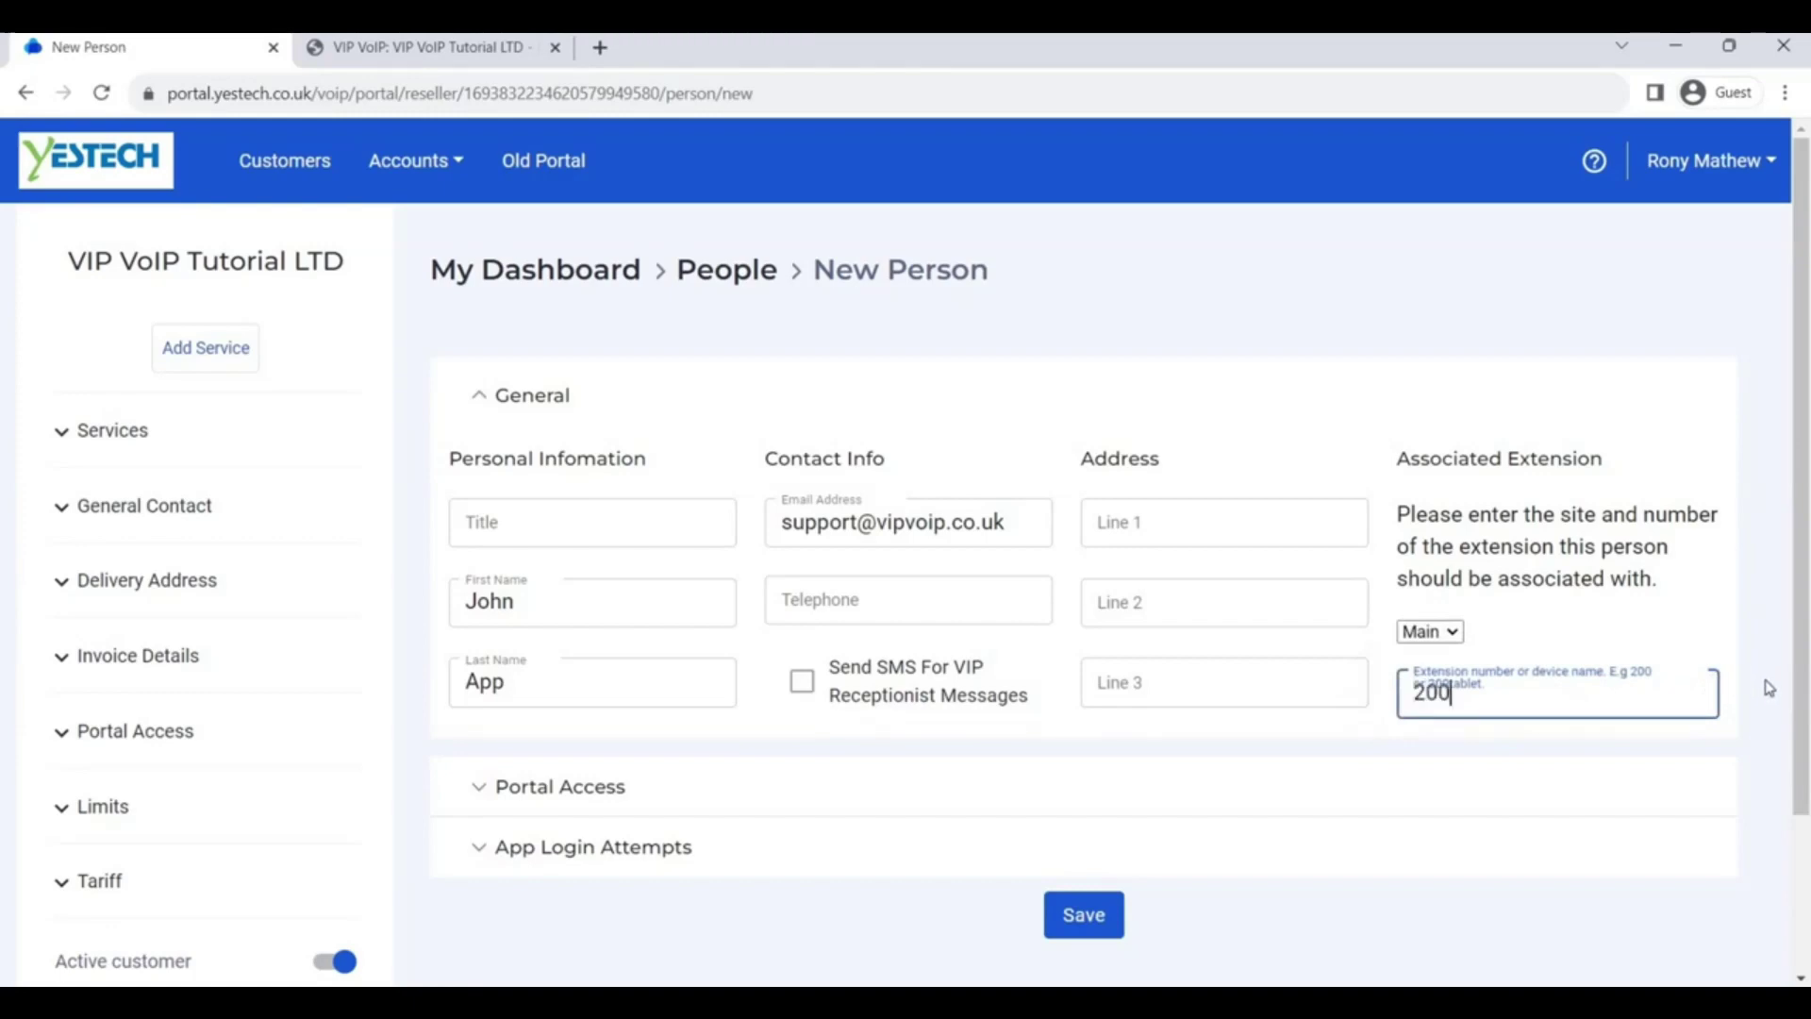
pyautogui.click(1769, 687)
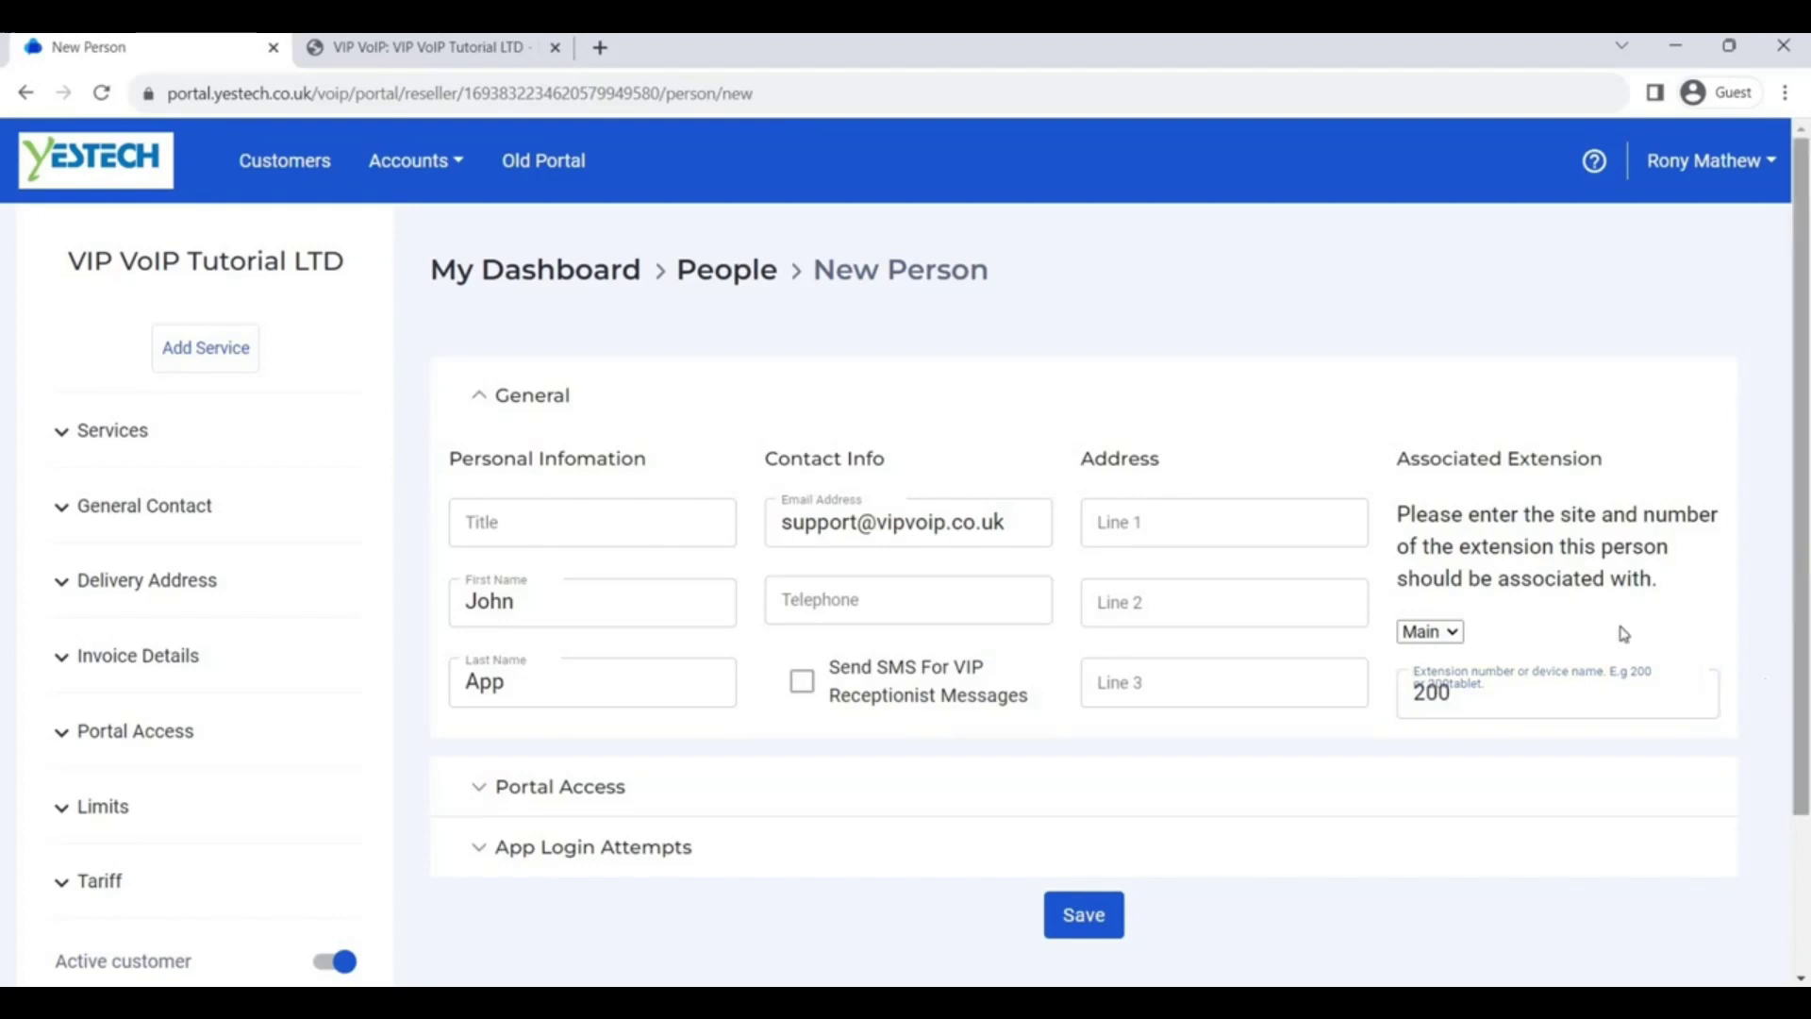
pyautogui.click(483, 792)
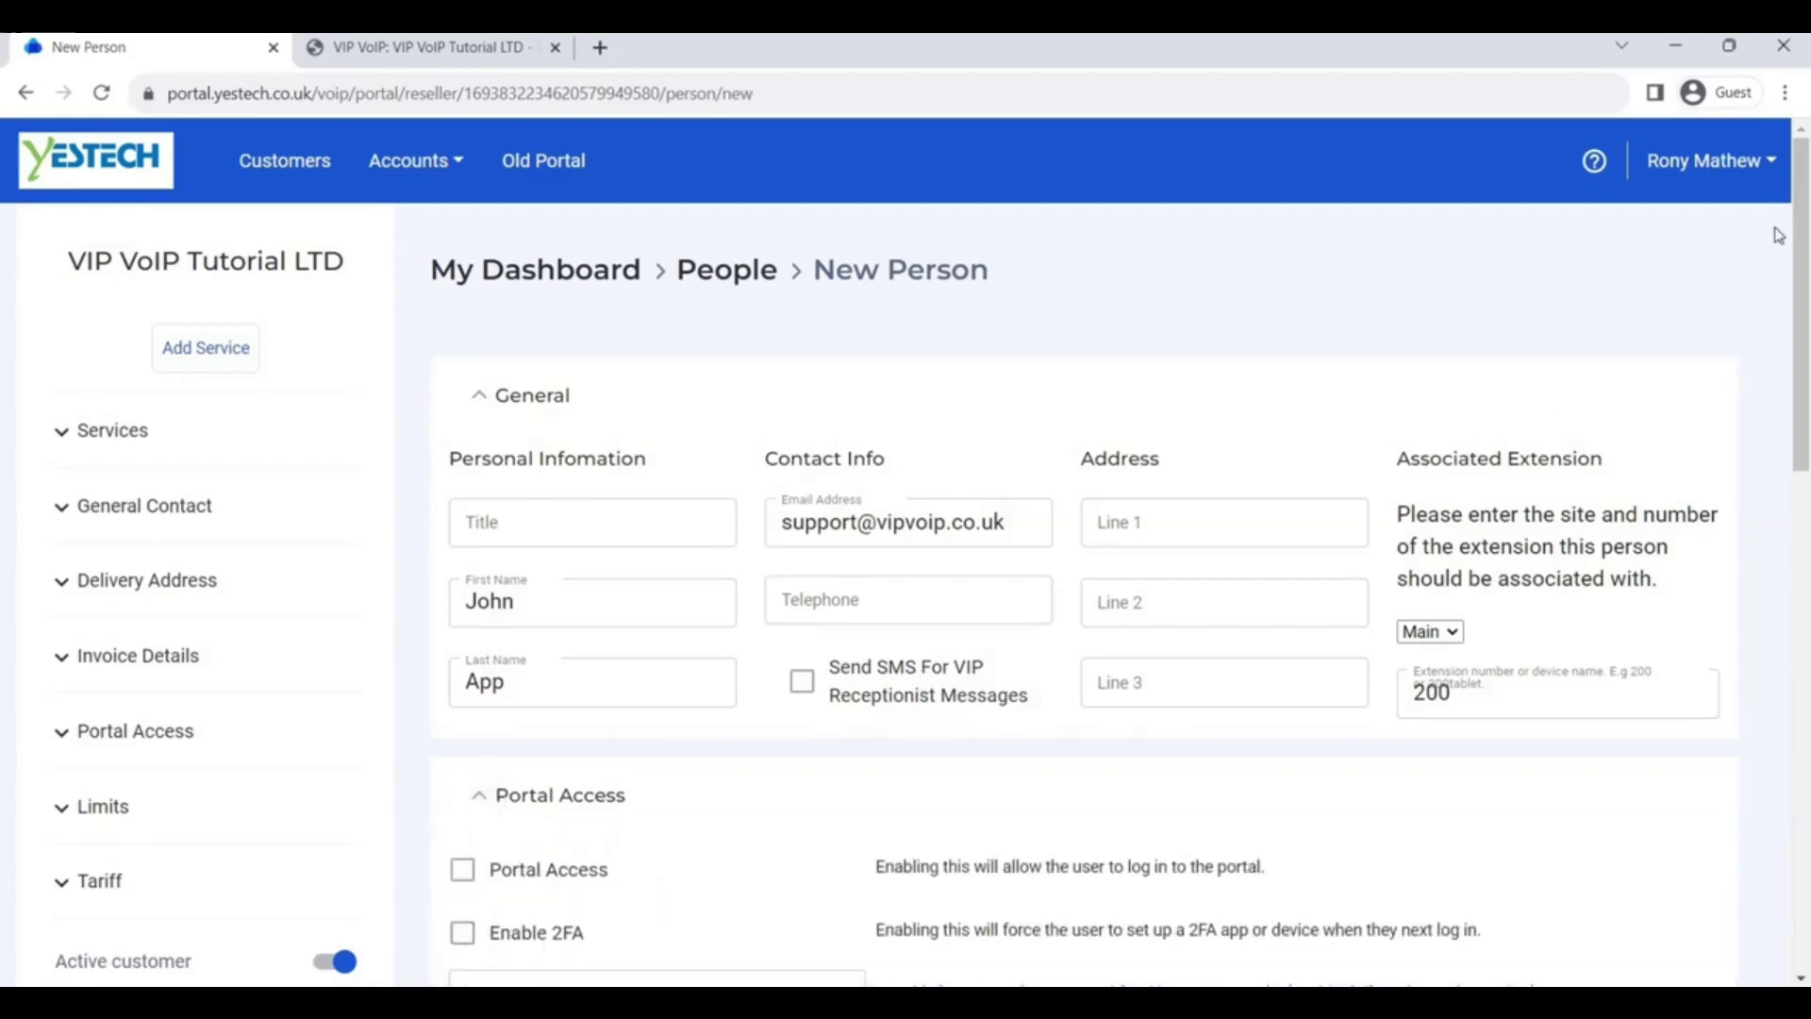
pyautogui.moveTo(1803, 257); pyautogui.dragTo(1803, 492)
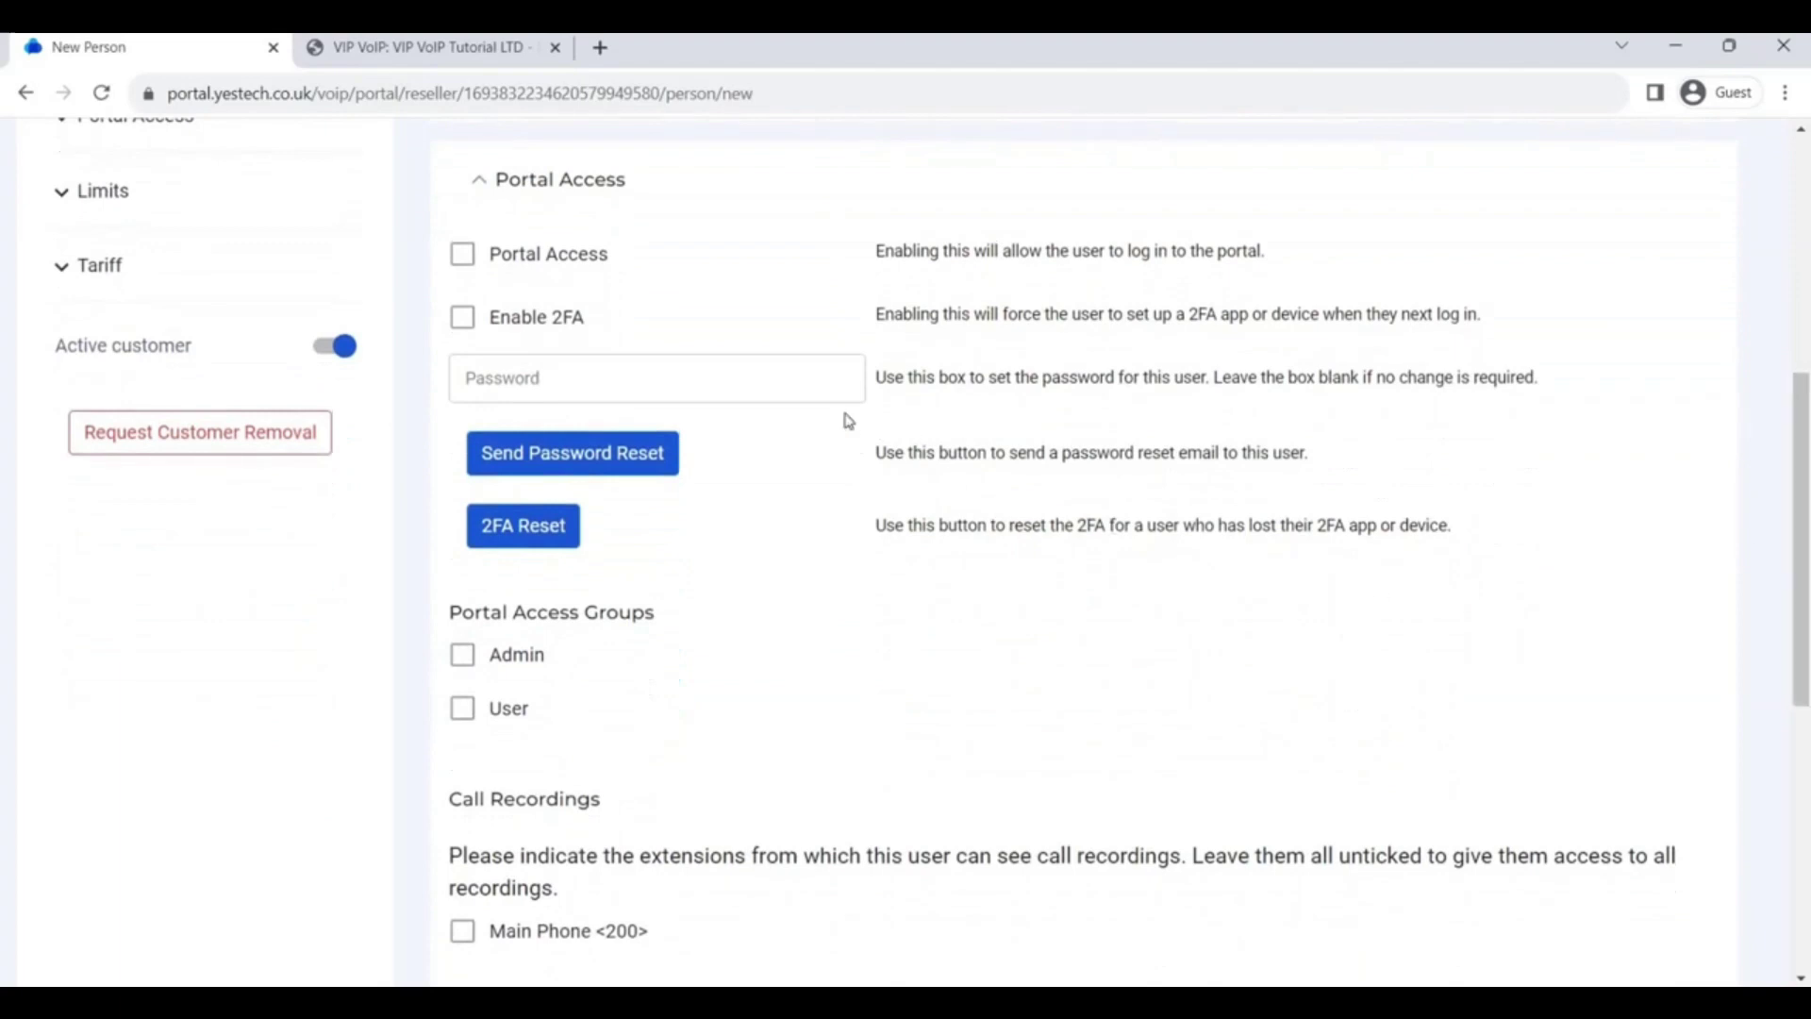
pyautogui.click(767, 399)
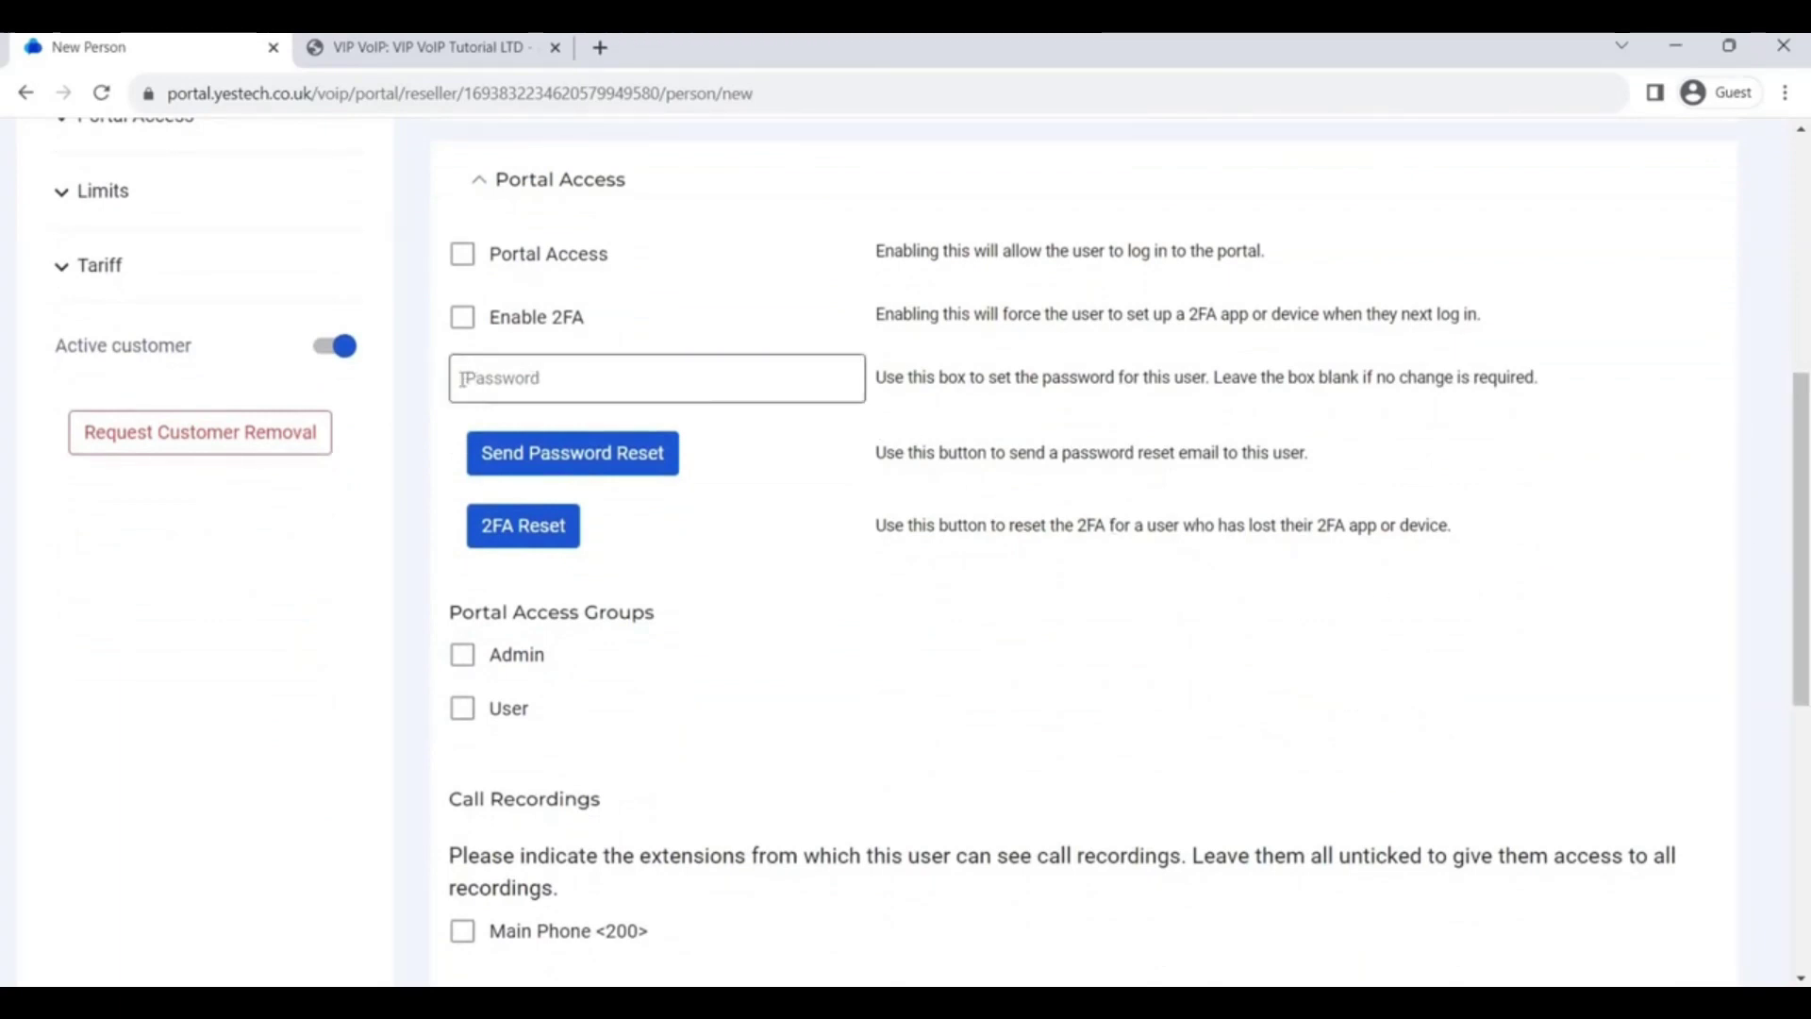
pyautogui.click(877, 381)
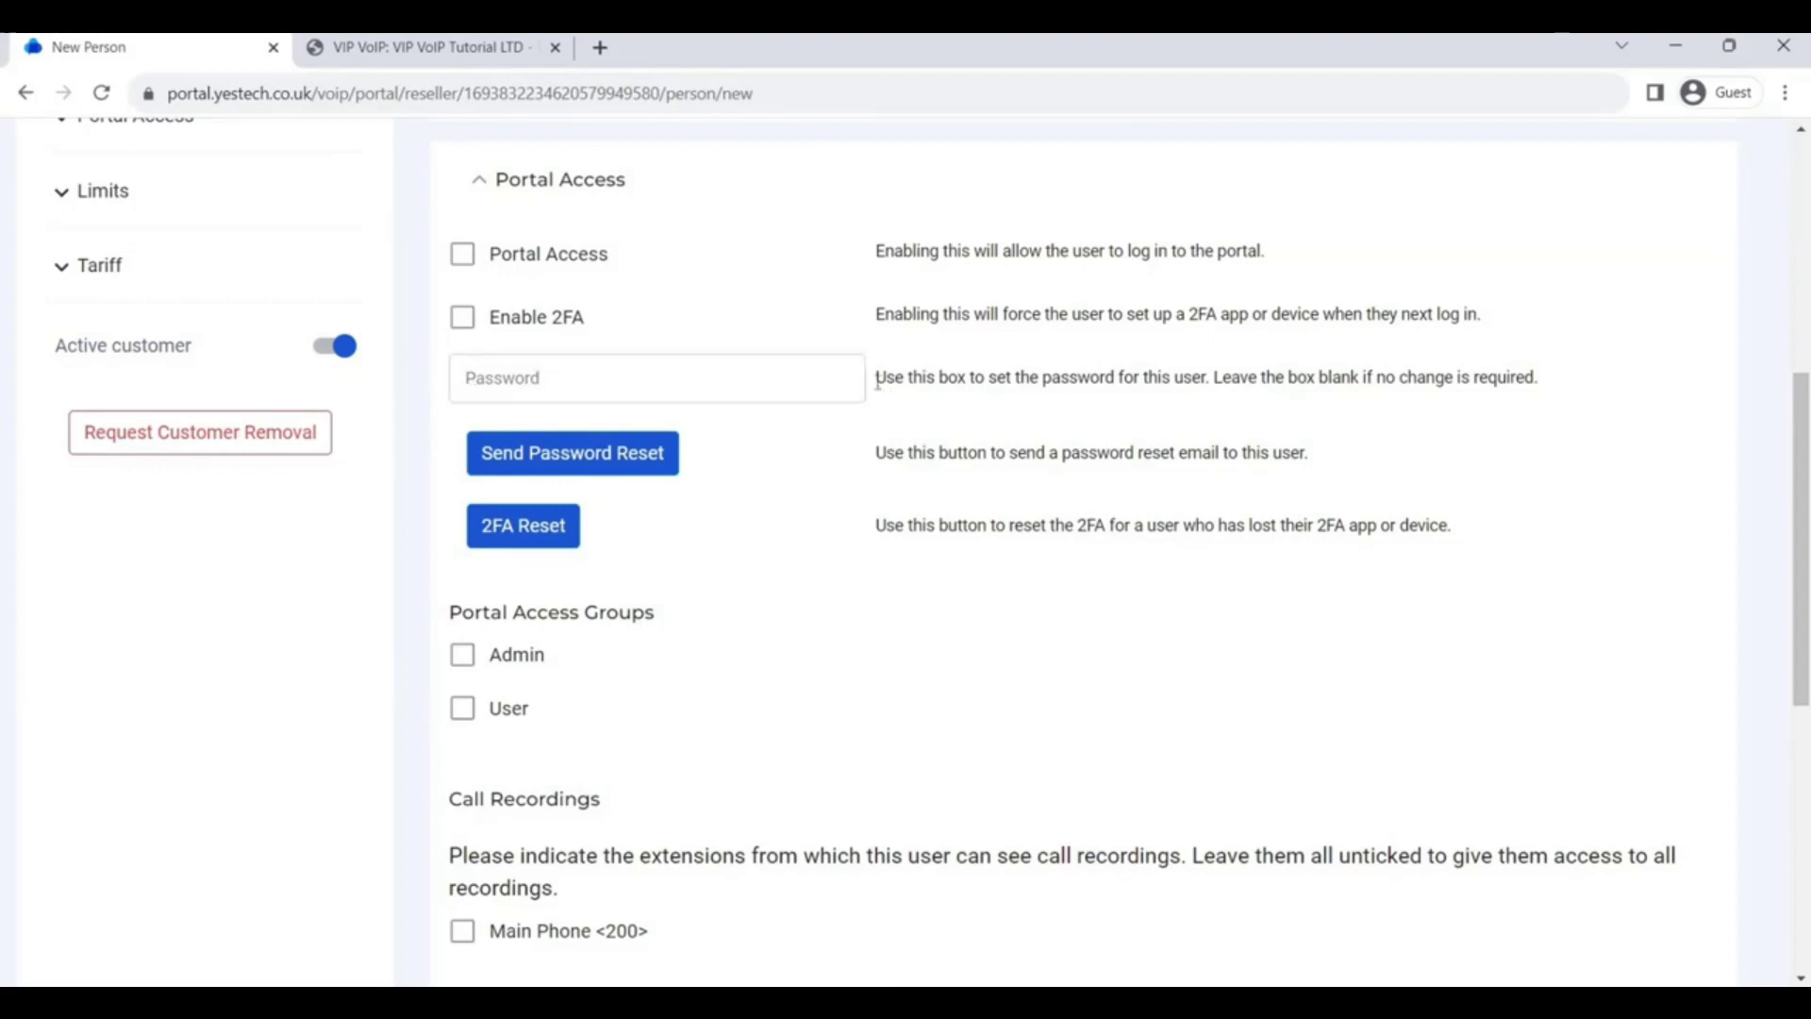
pyautogui.moveTo(1076, 380); pyautogui.dragTo(1550, 397)
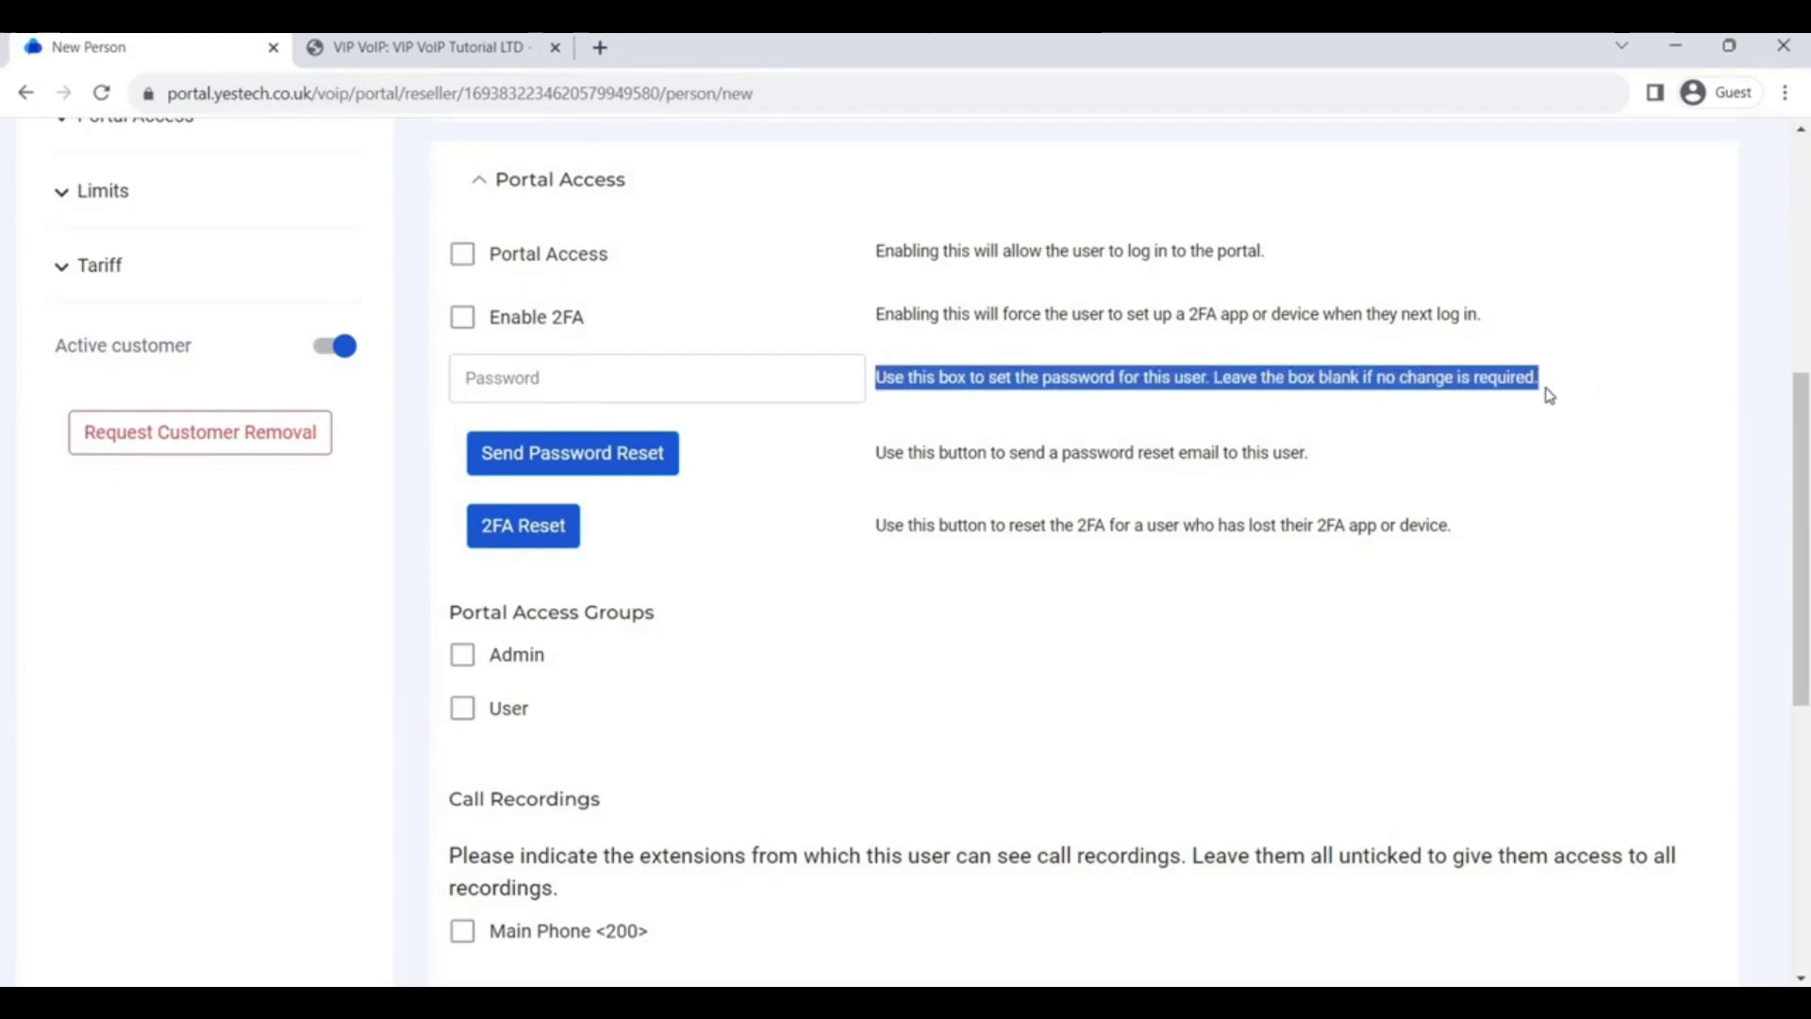
pyautogui.click(1548, 394)
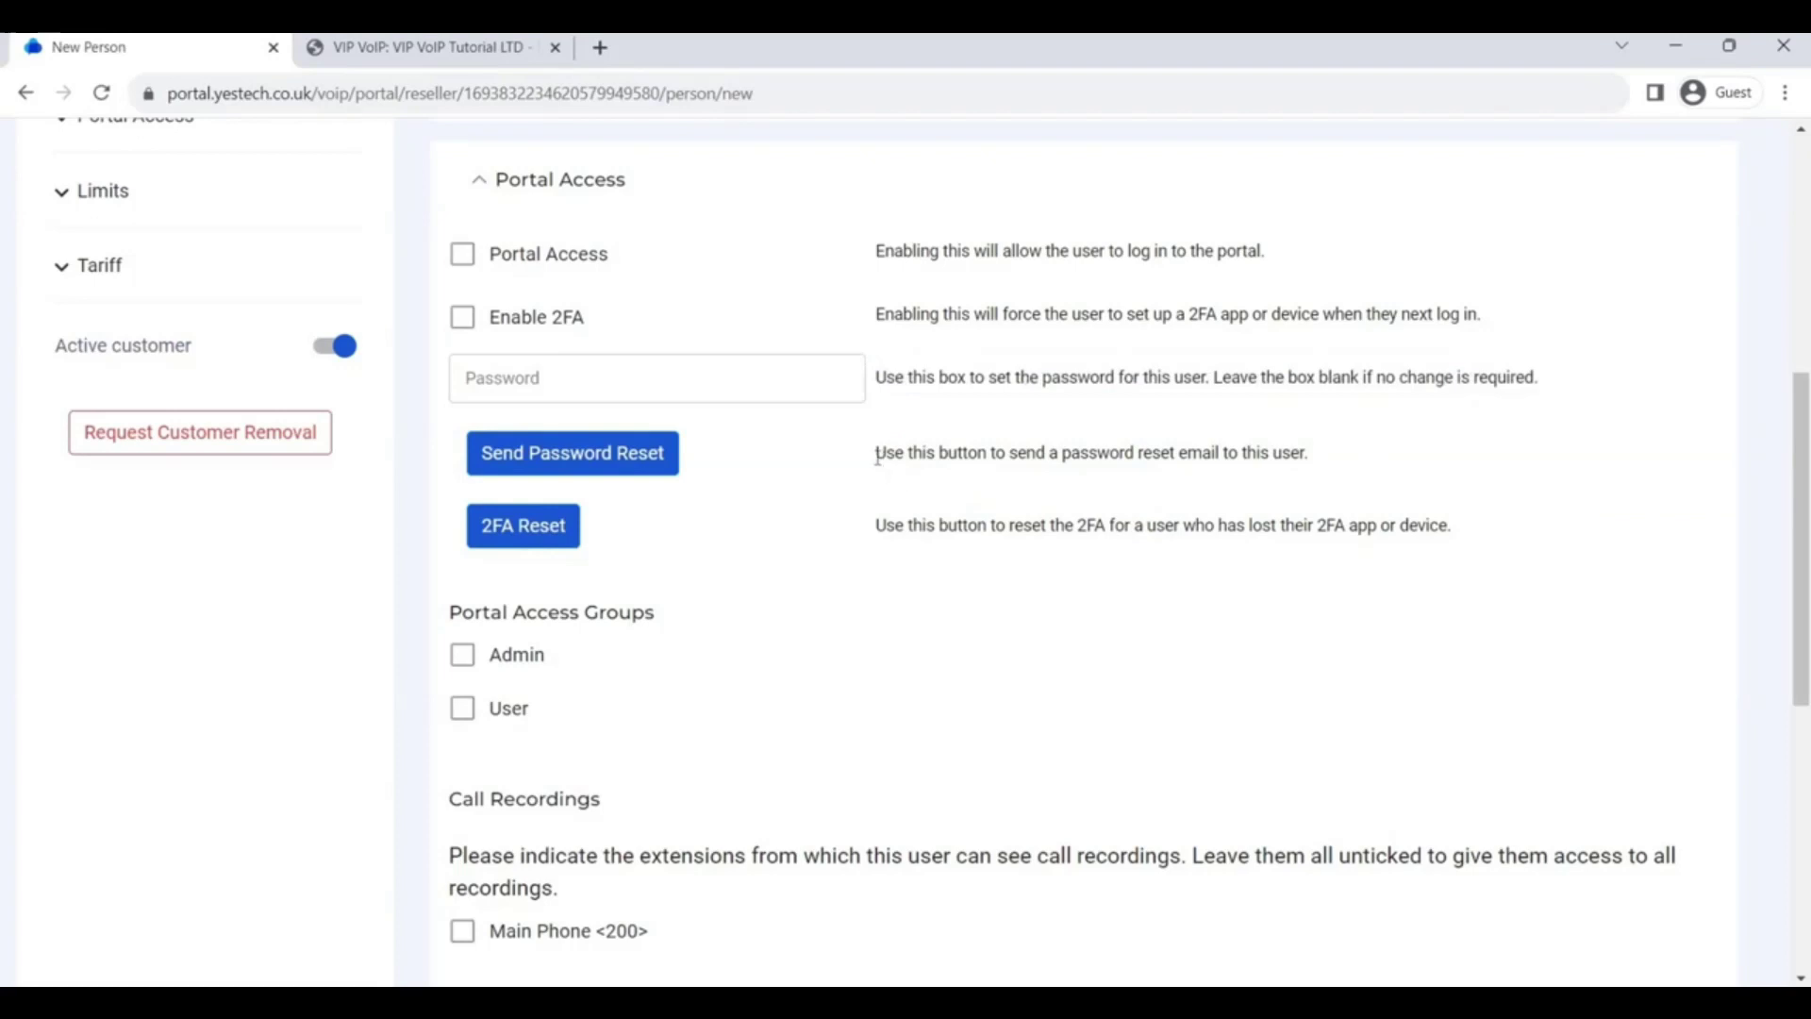
pyautogui.moveTo(876, 454); pyautogui.dragTo(1315, 466)
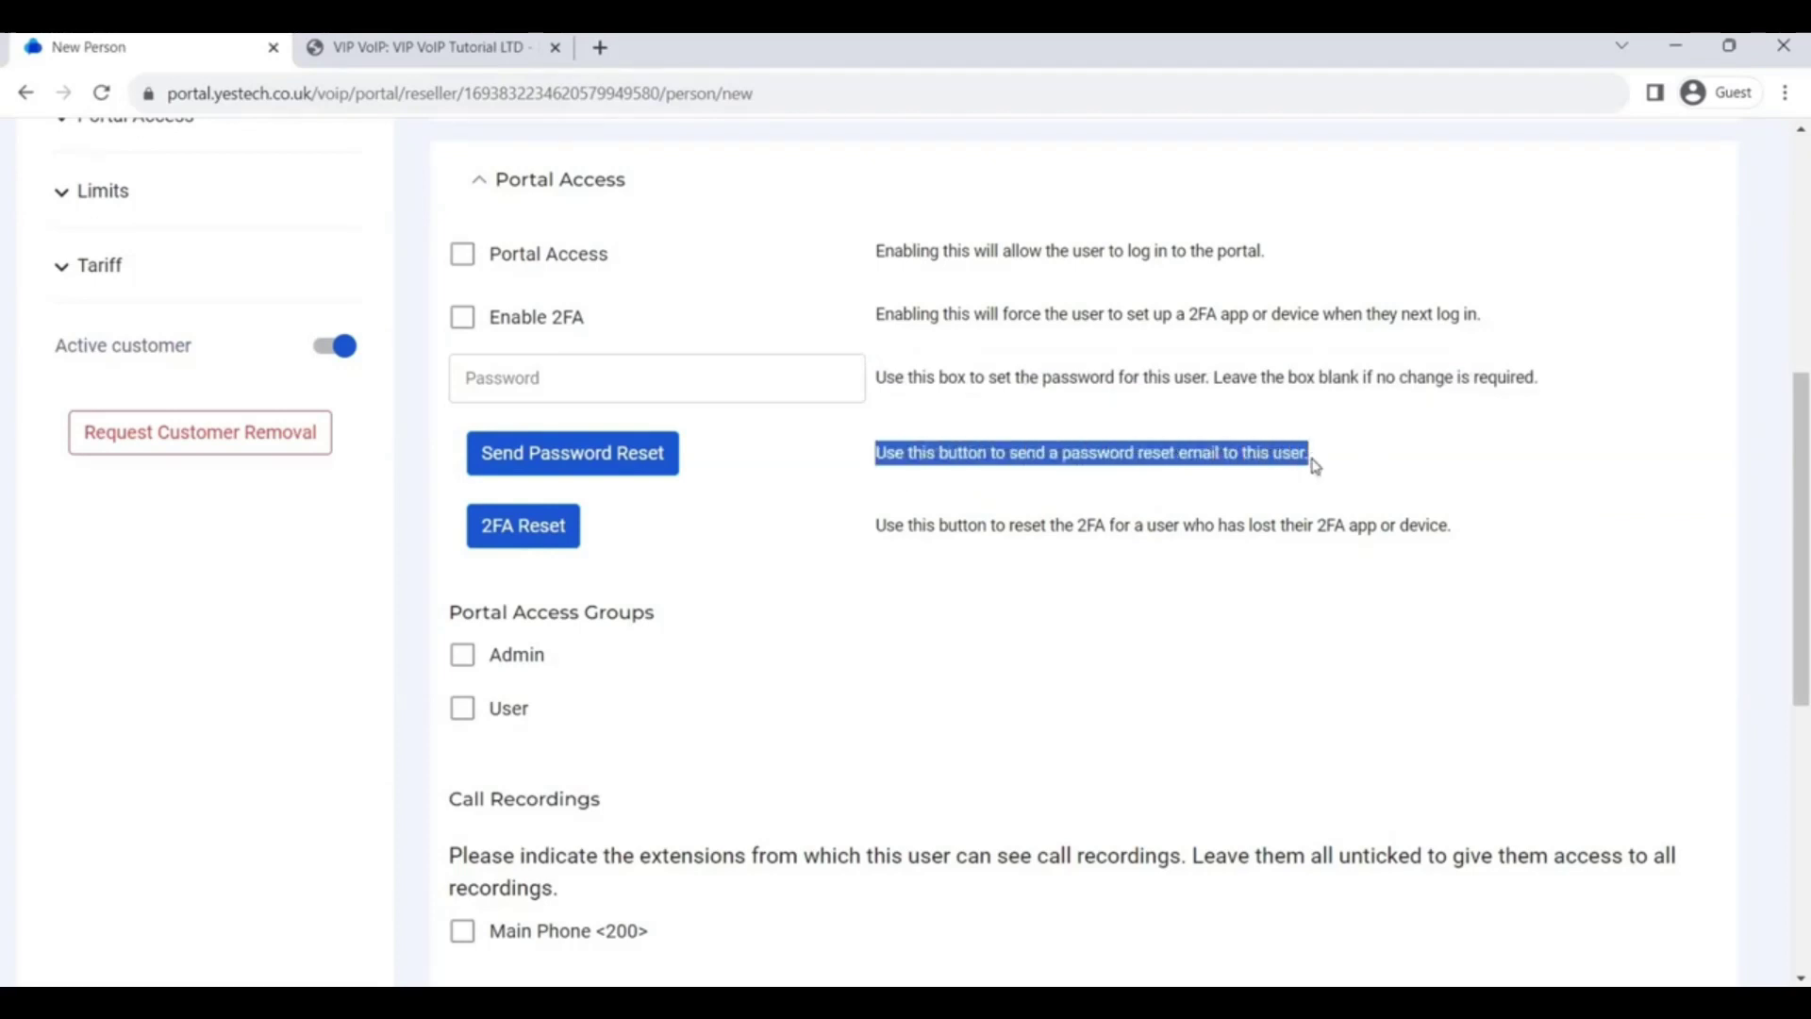
pyautogui.click(1316, 467)
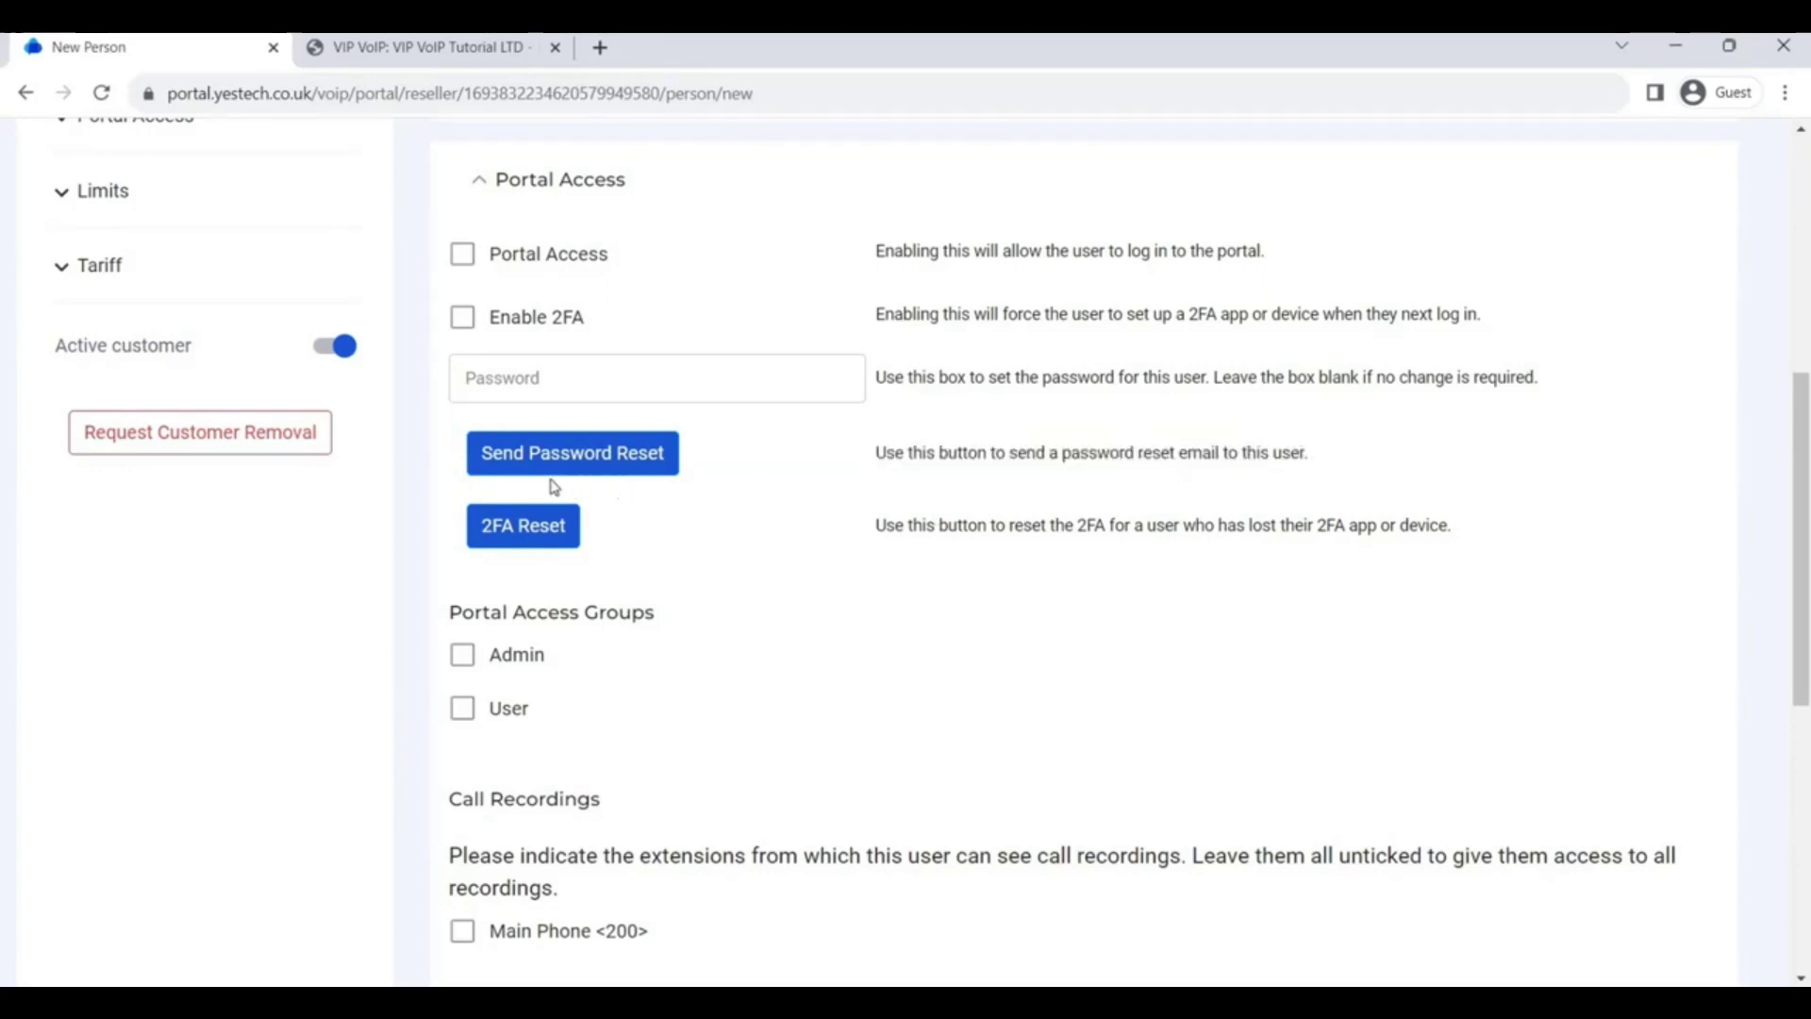
pyautogui.click(739, 364)
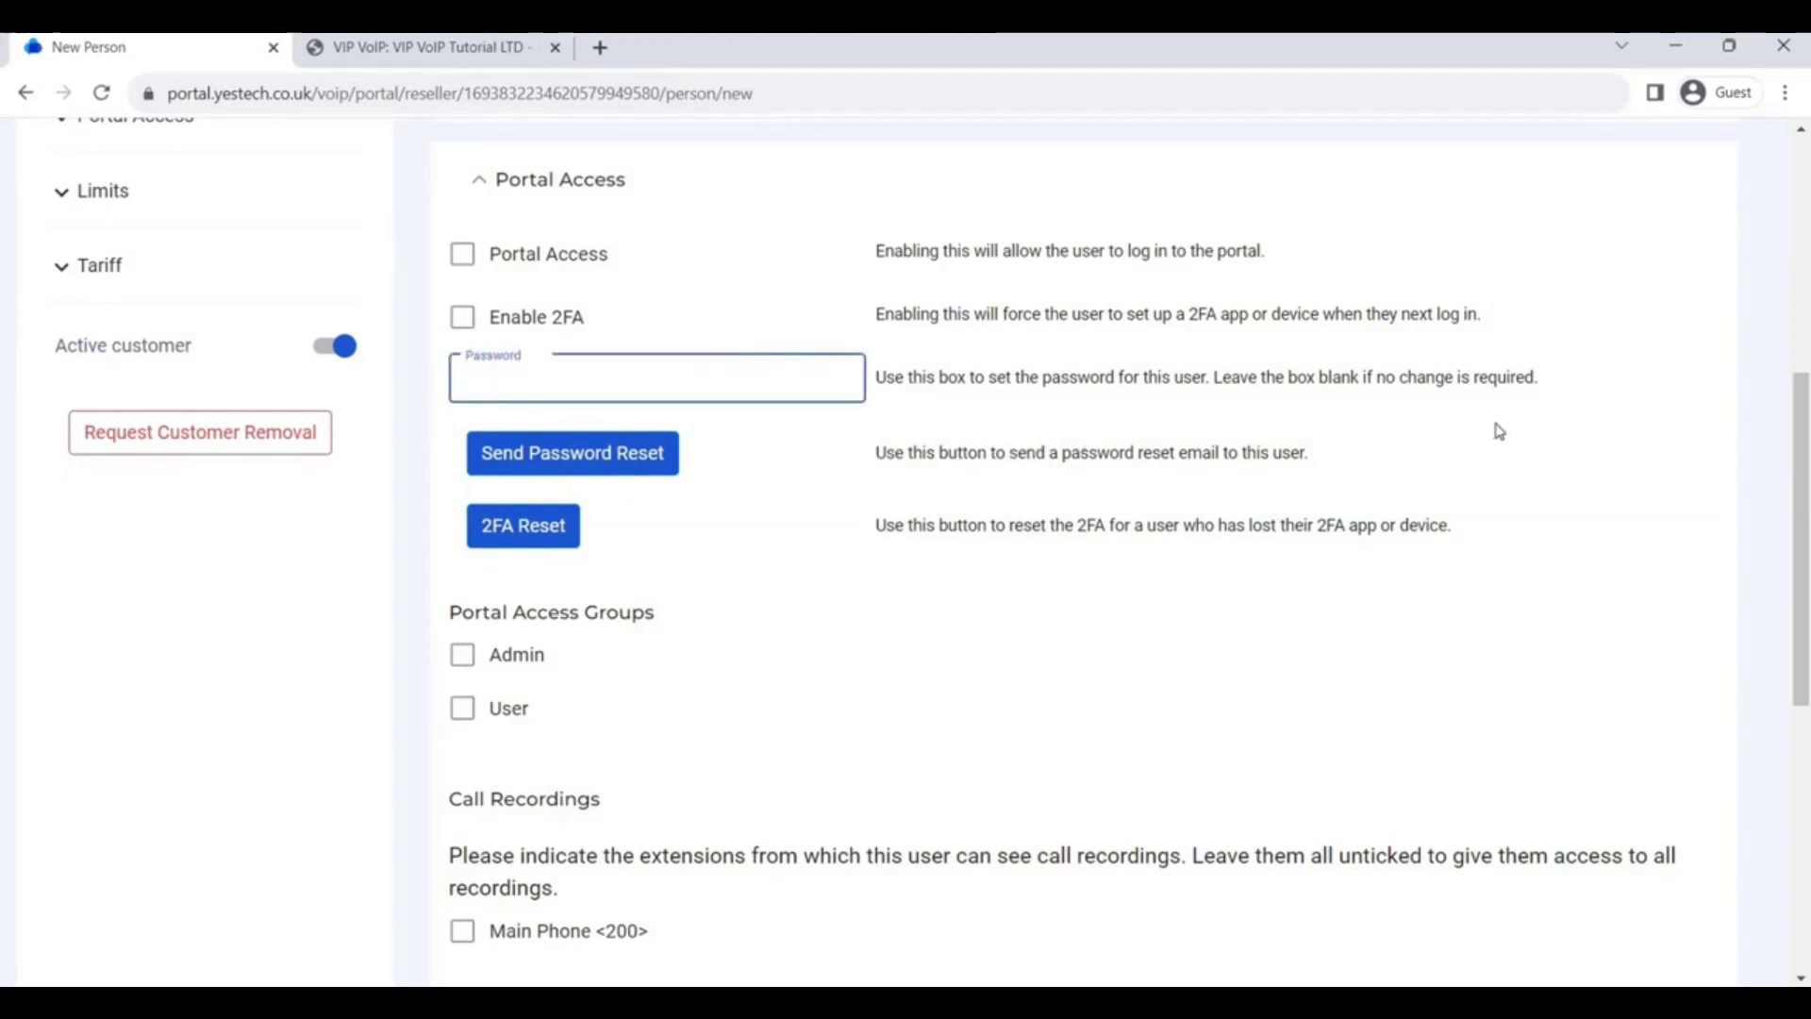
# Enter a portal login password in the Password field under Portal Access
pyautogui.write('pass')
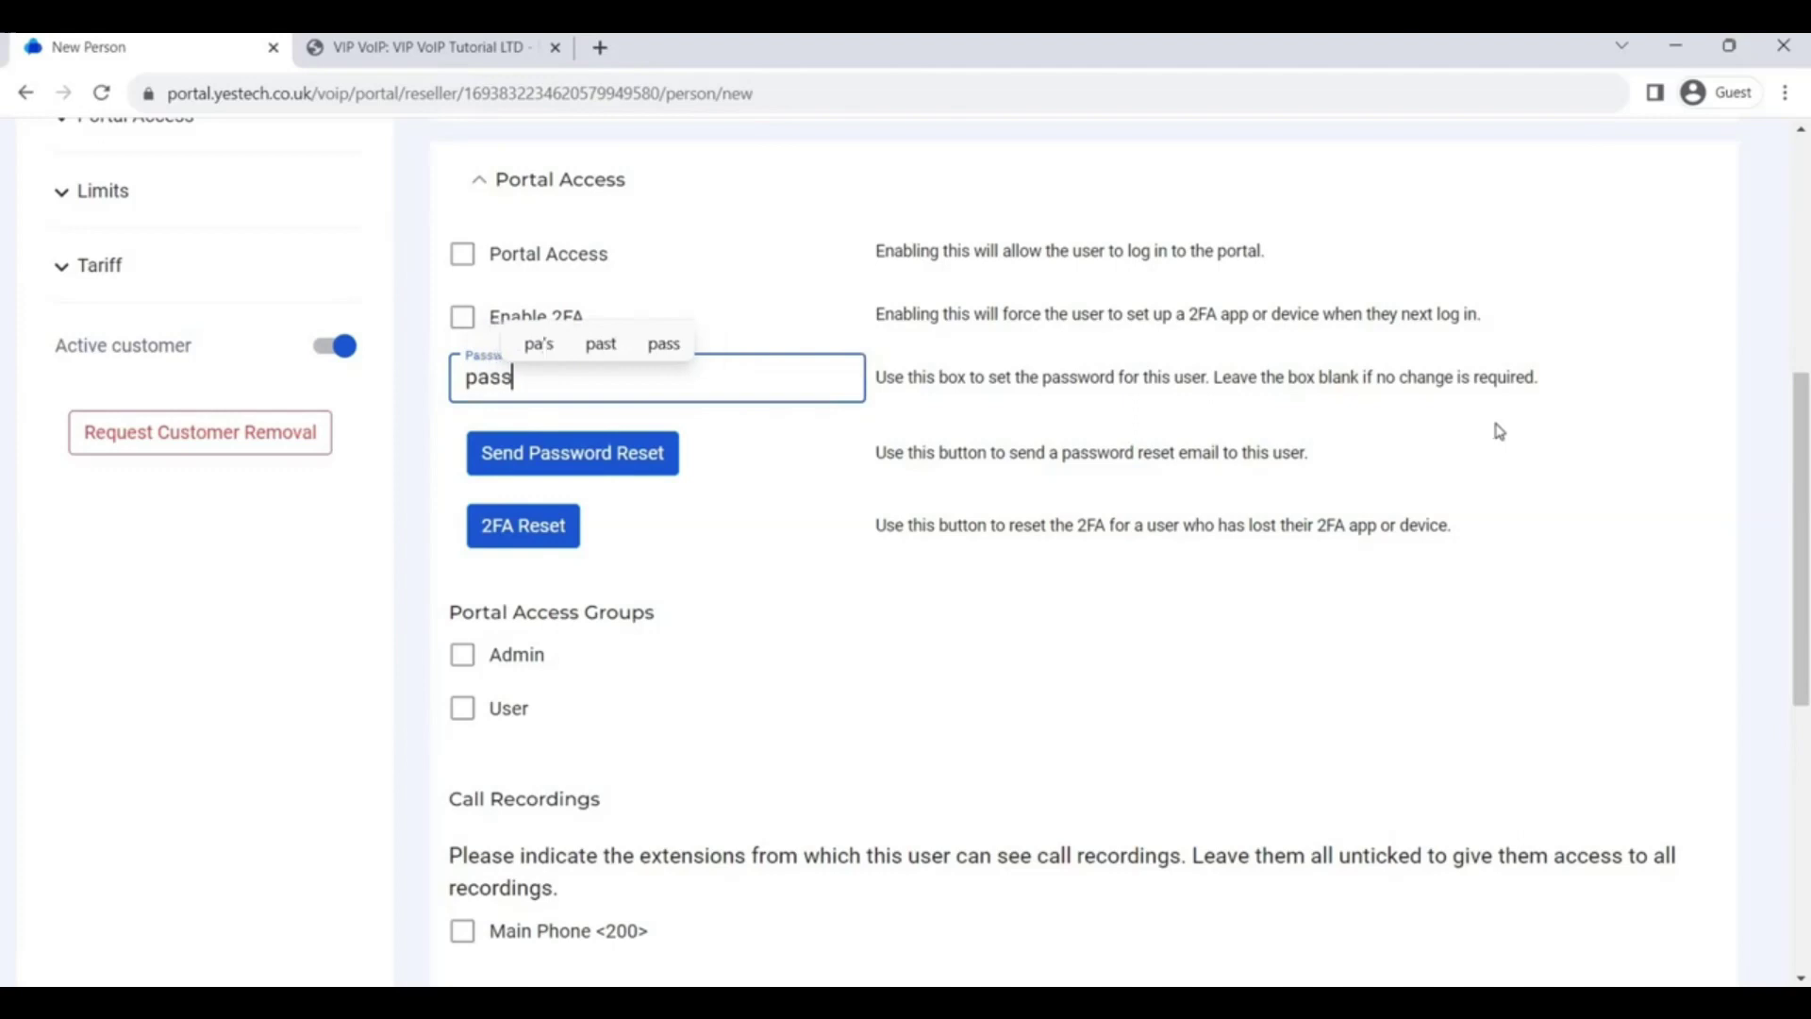
pyautogui.write('word')
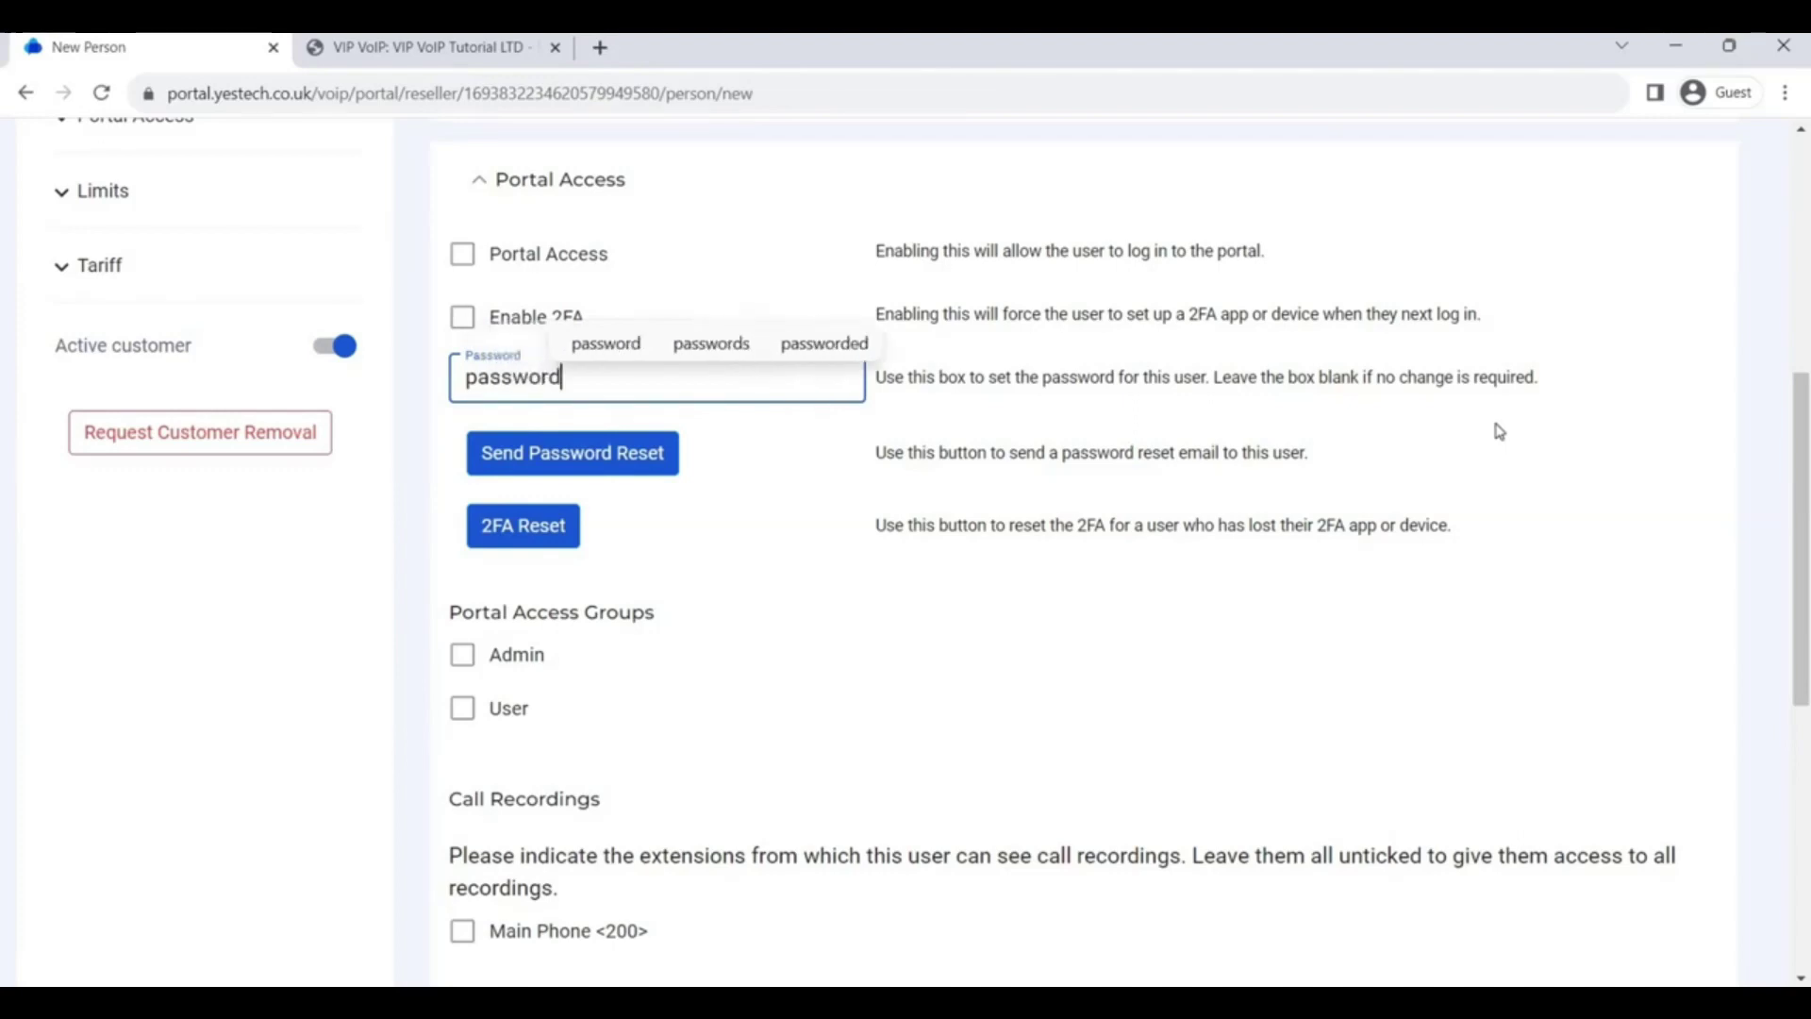
pyautogui.write('123')
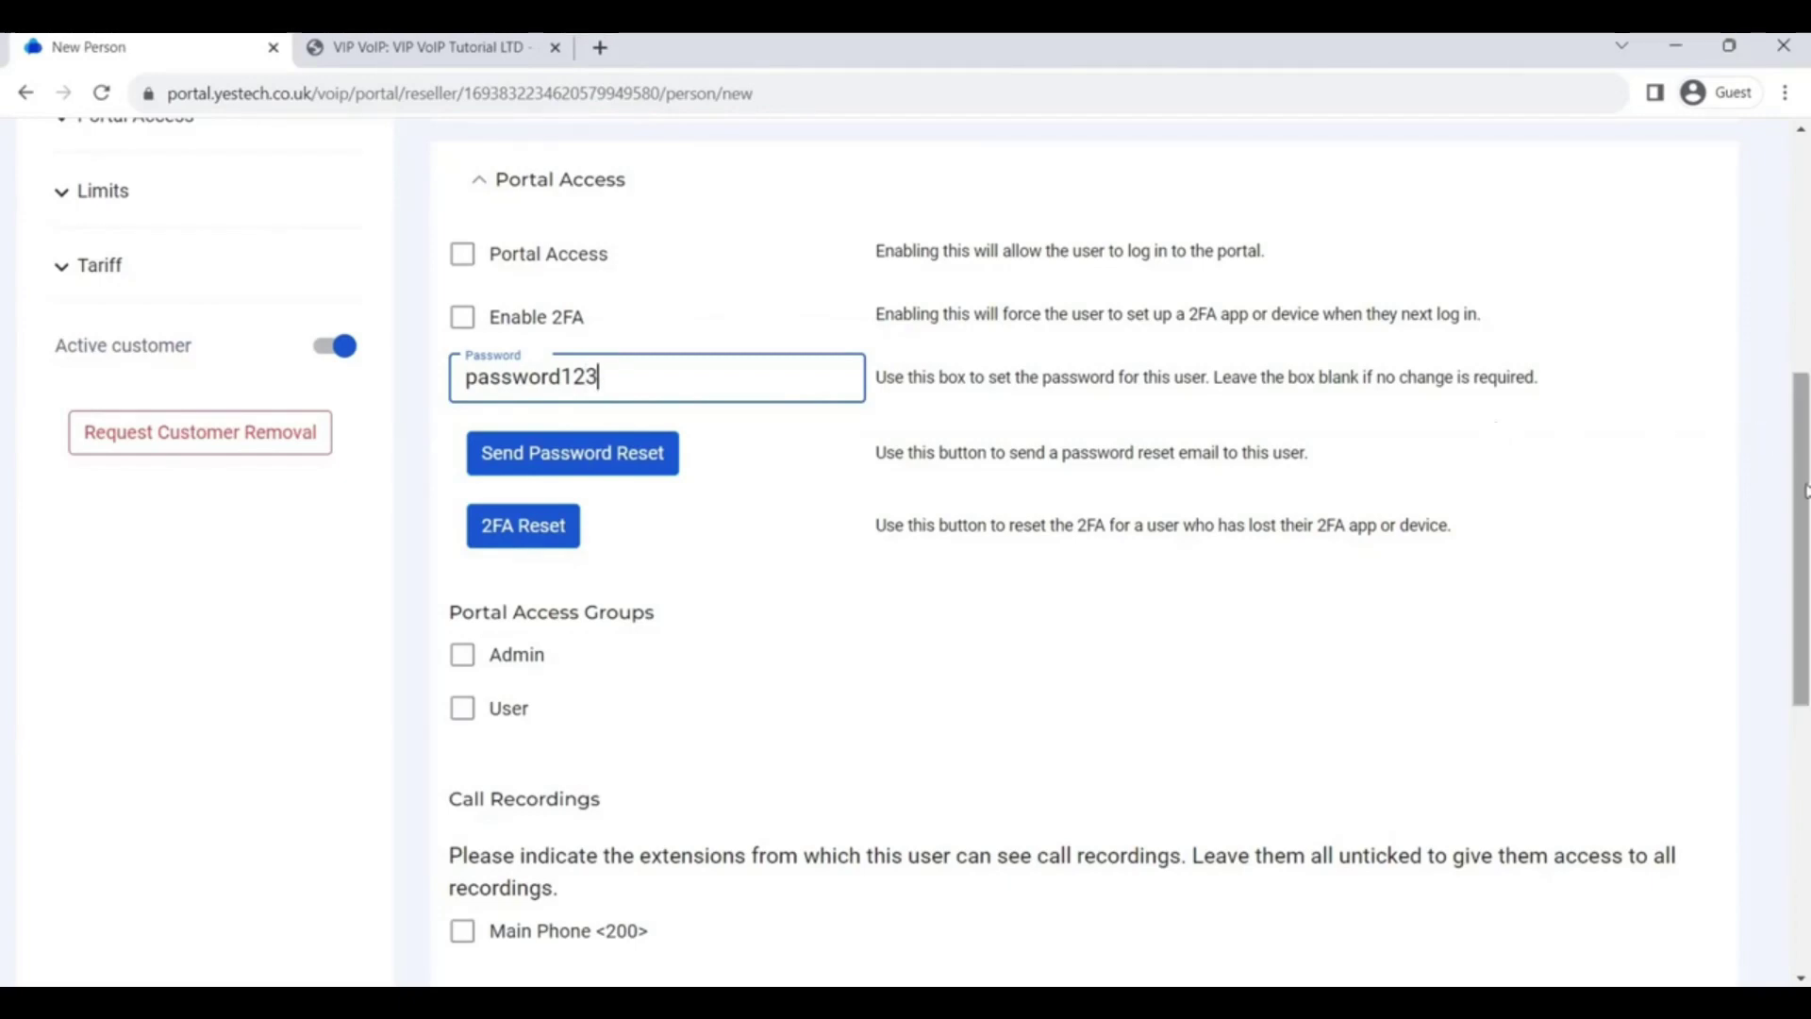
pyautogui.moveTo(1803, 491); pyautogui.dragTo(1805, 795)
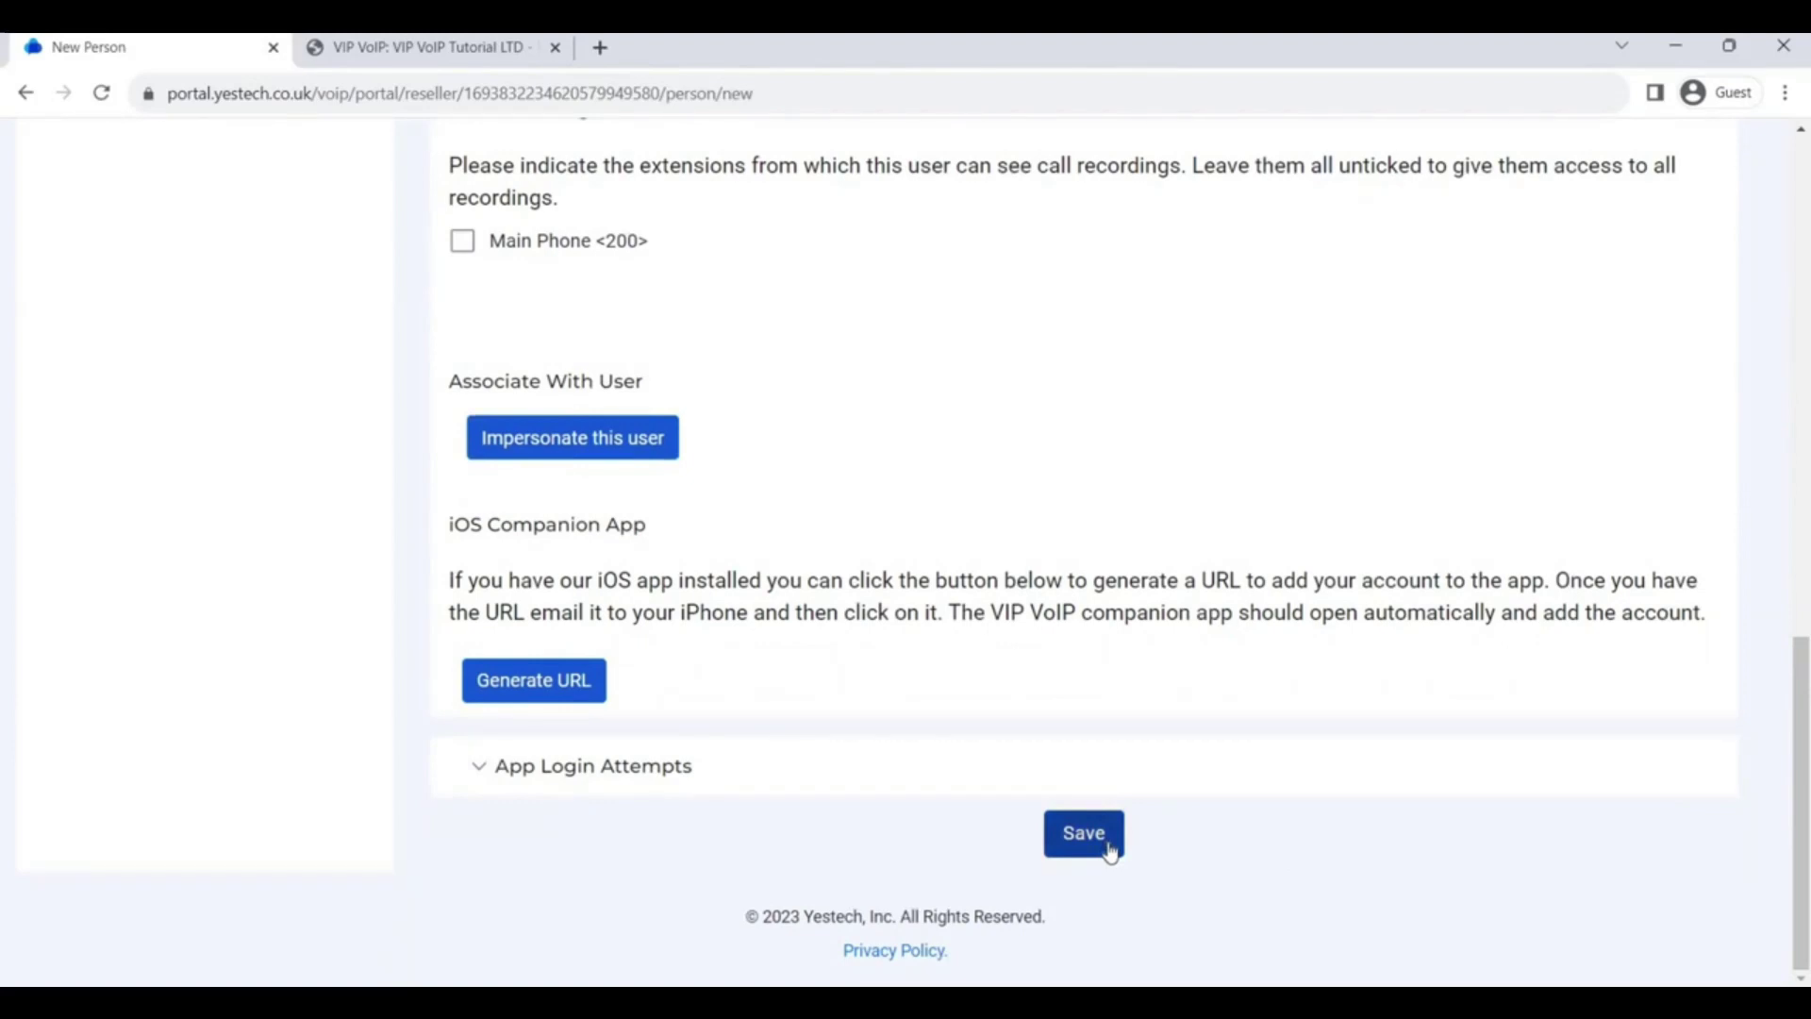
# Save the new person and close the 'Person created' message
pyautogui.click(1109, 846)
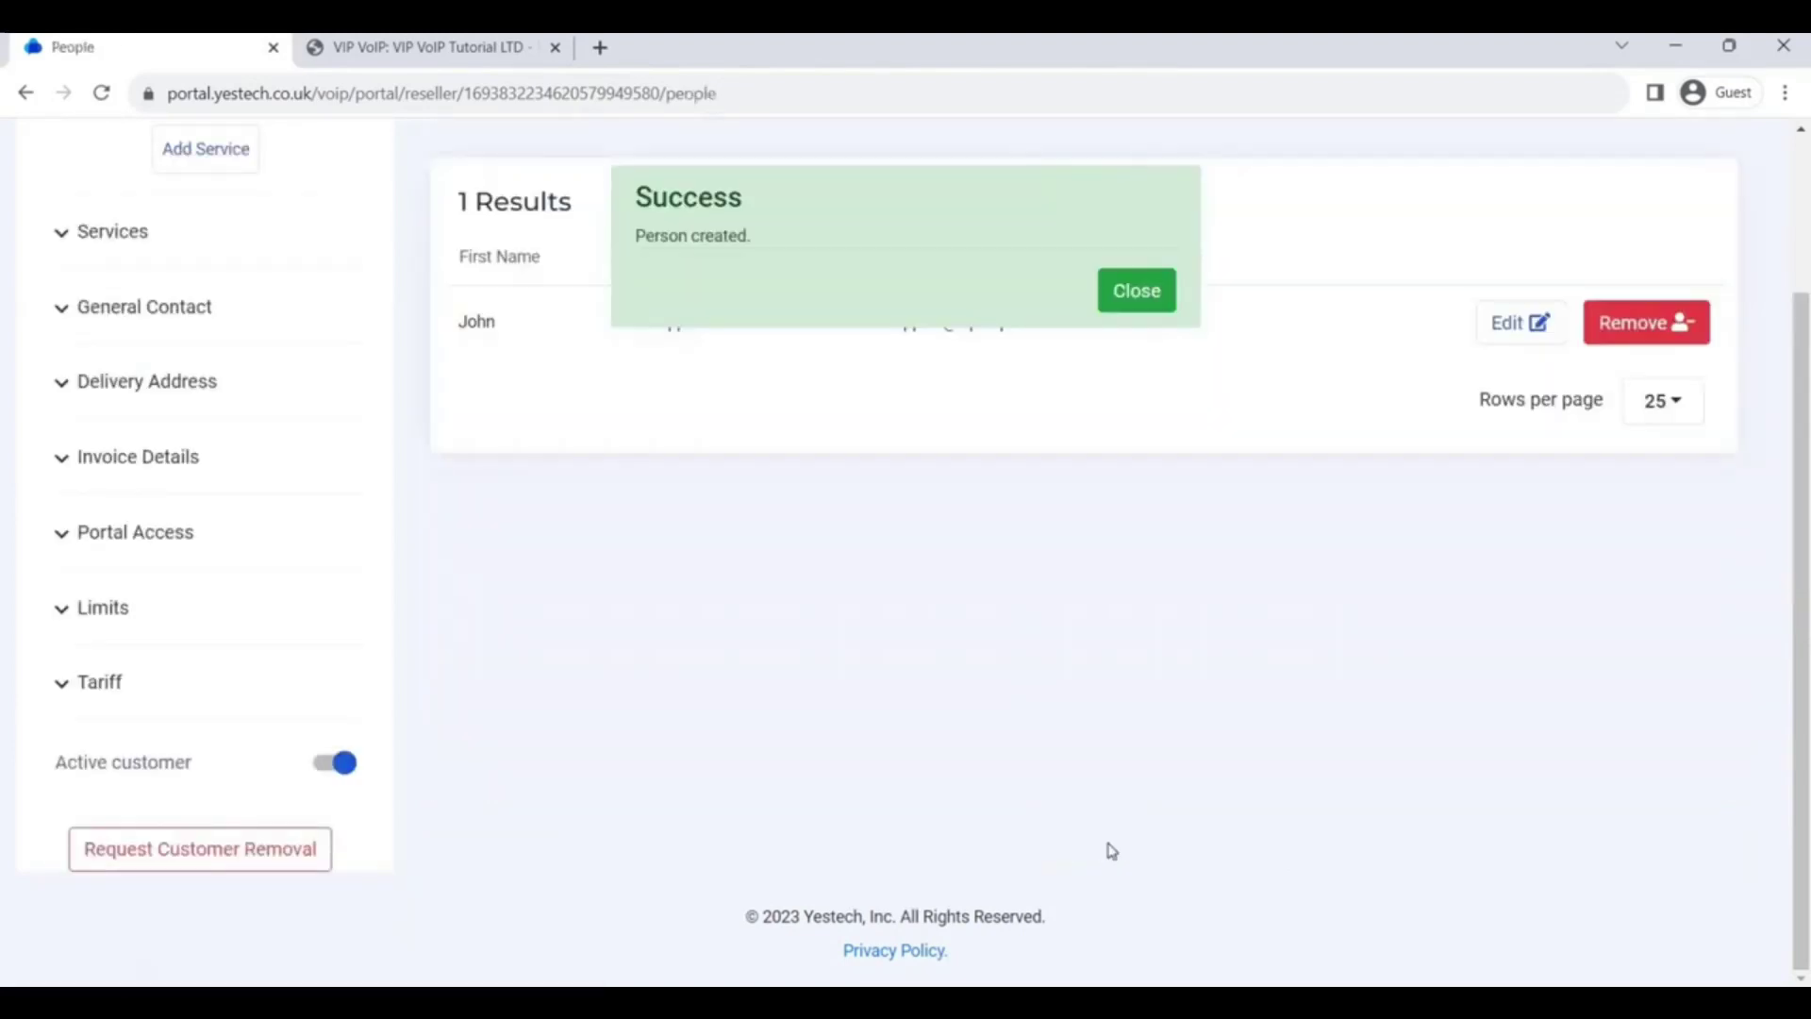
pyautogui.moveTo(1806, 630); pyautogui.dragTo(1794, 434)
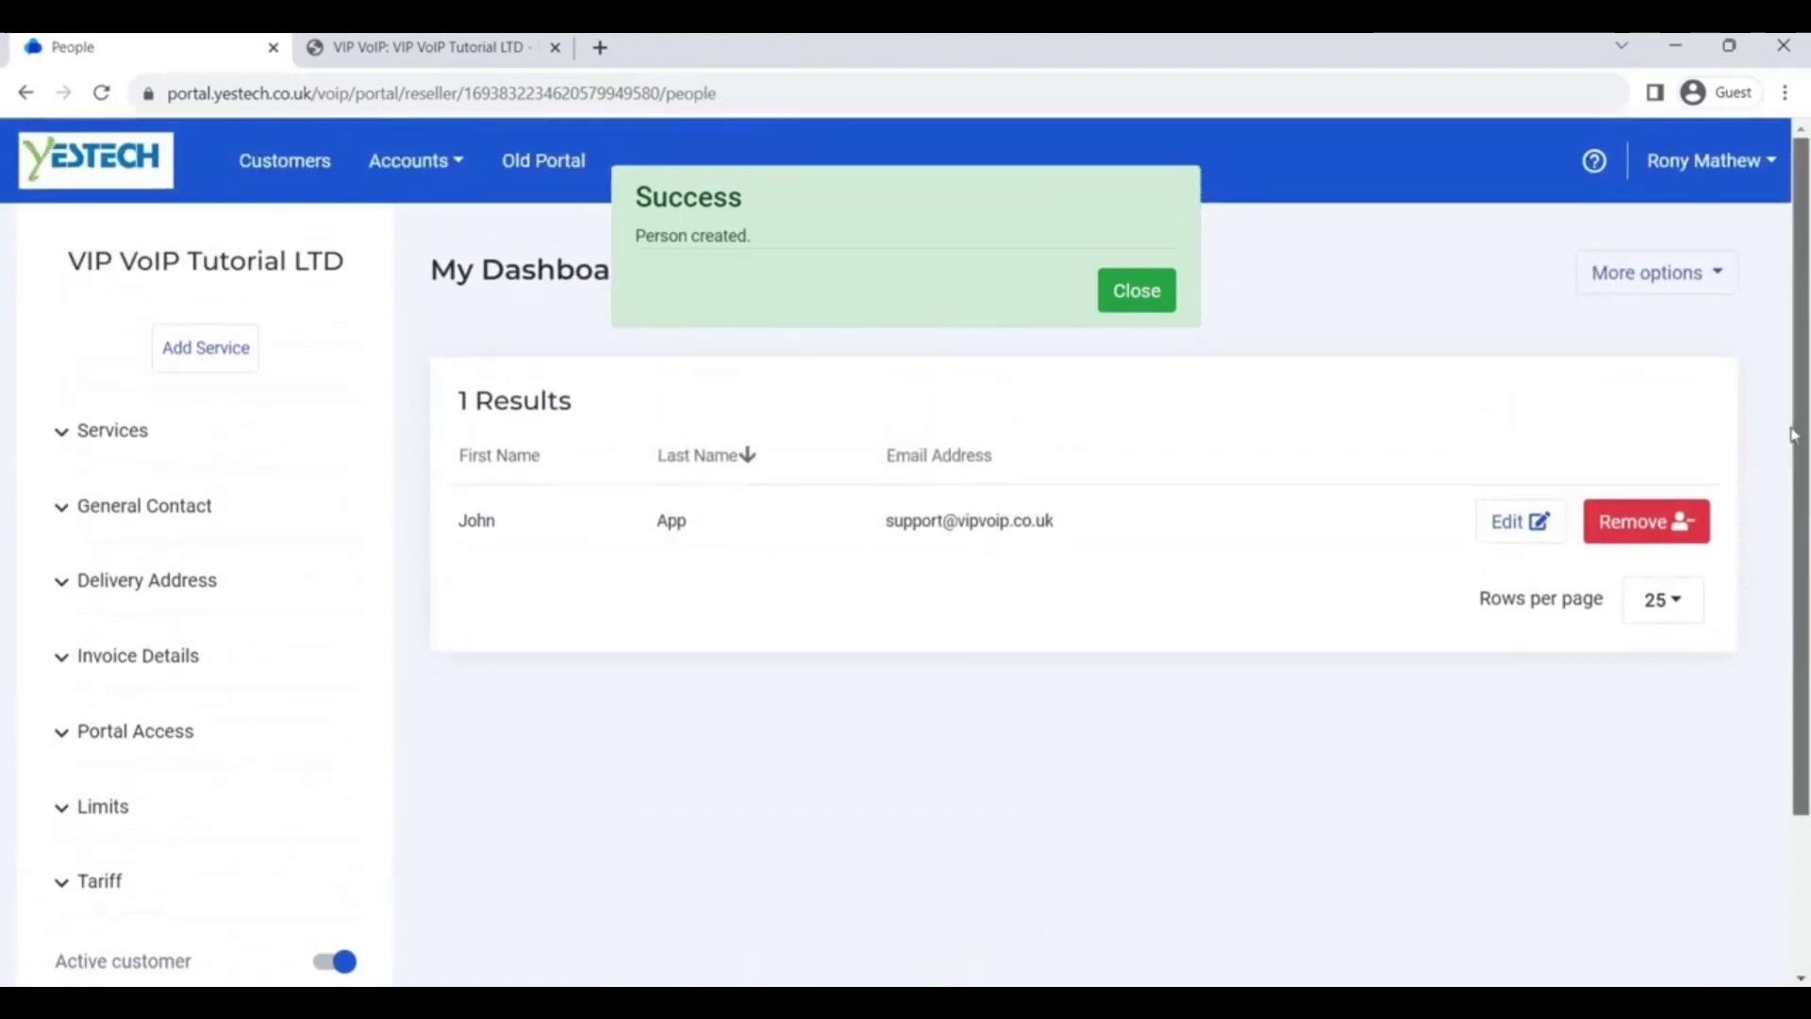
pyautogui.click(1163, 301)
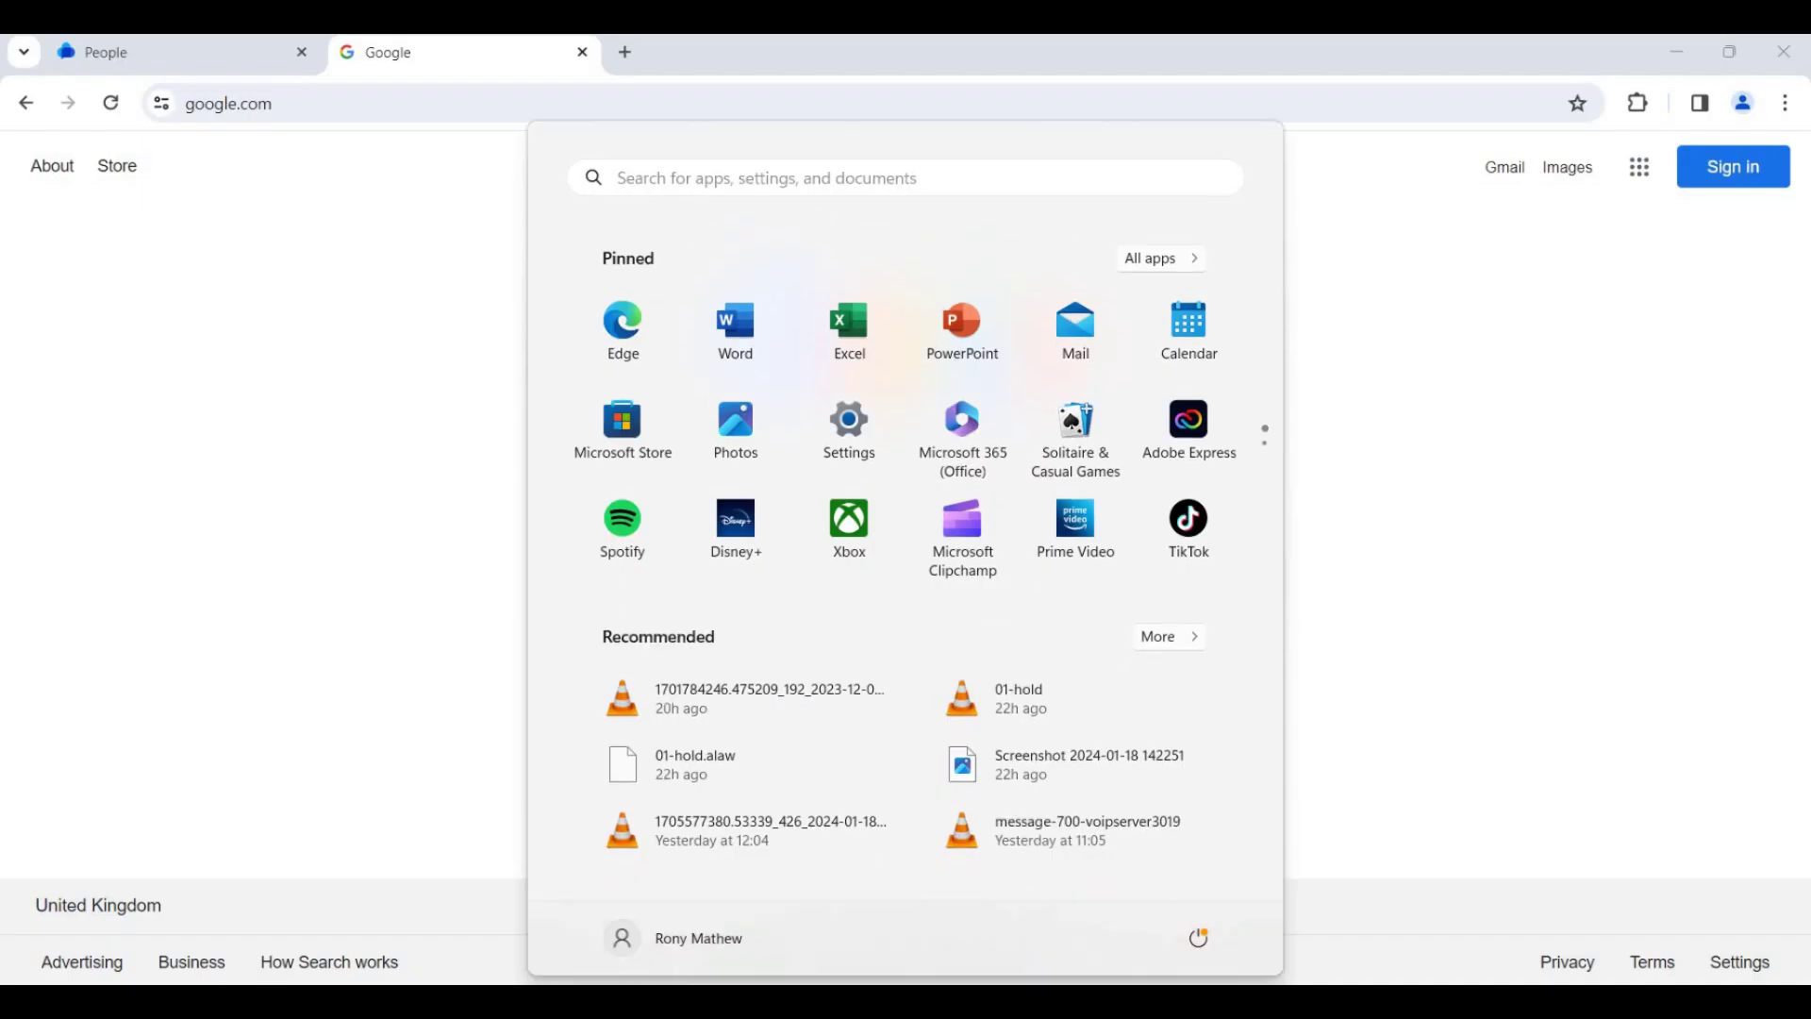
# Search the Start menu for 'vip' and launch VIP VoIP Companion
pyautogui.write('vip')
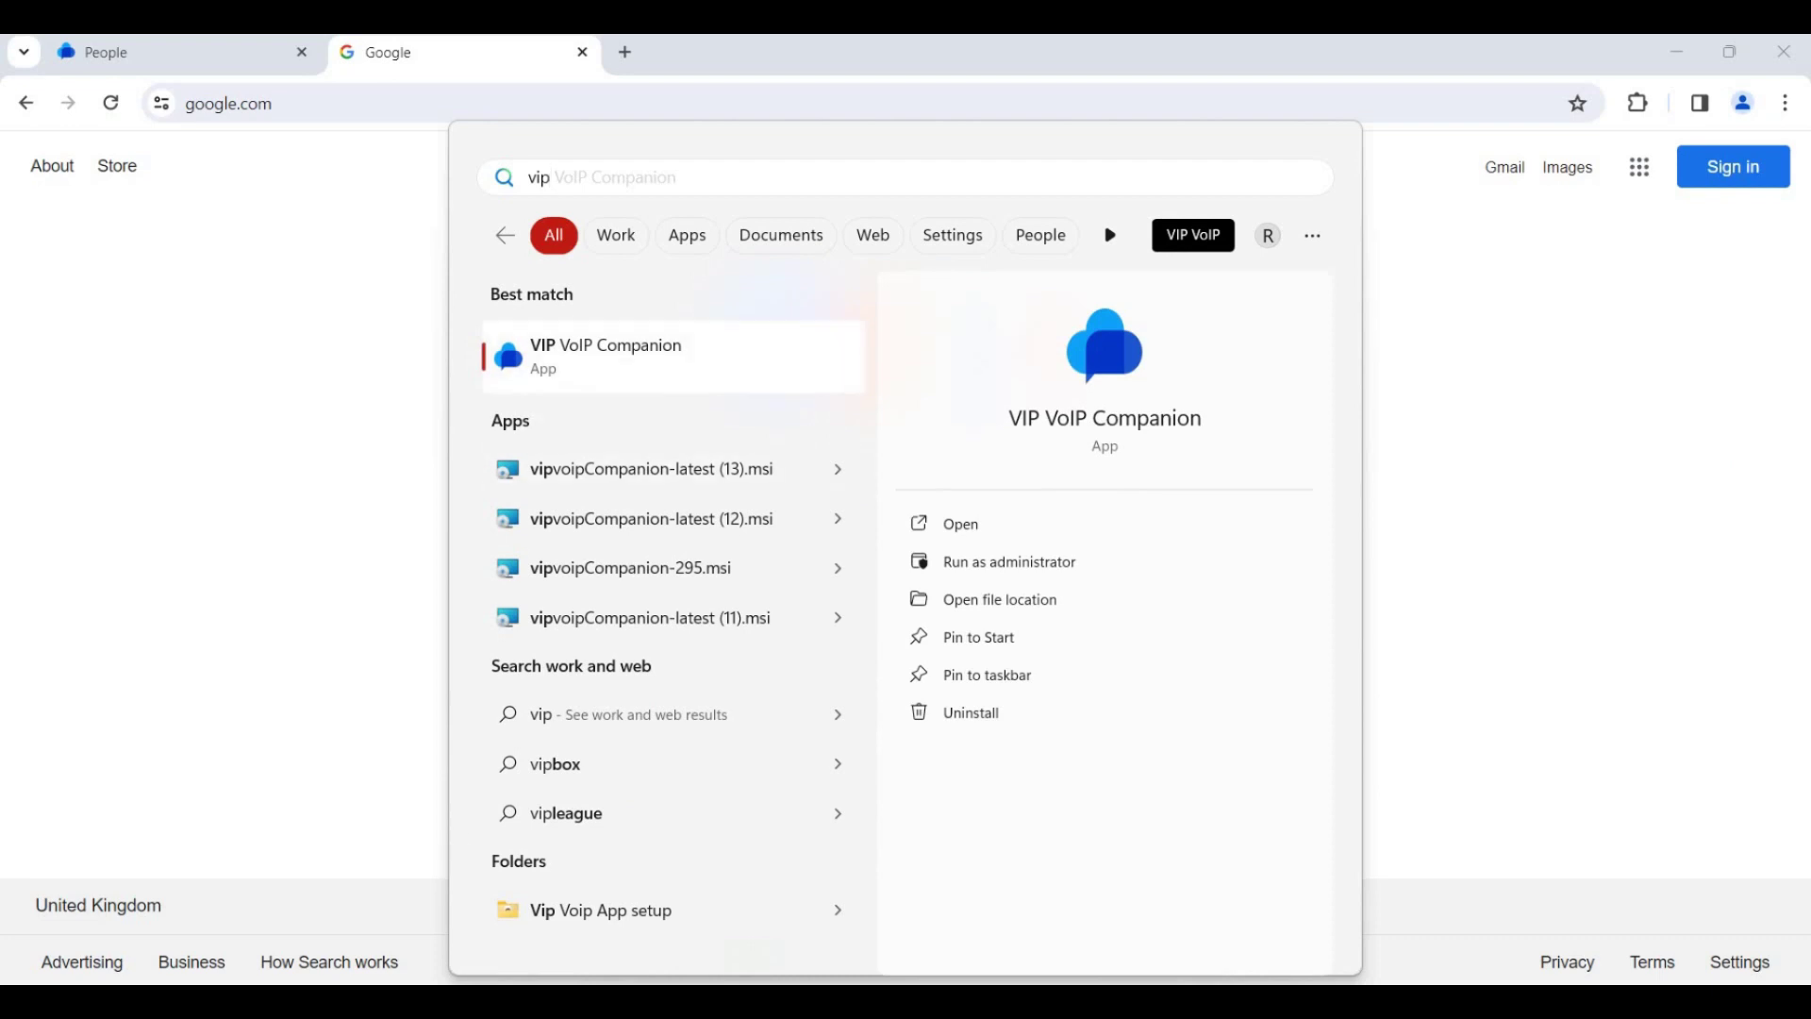
pyautogui.press('Return')
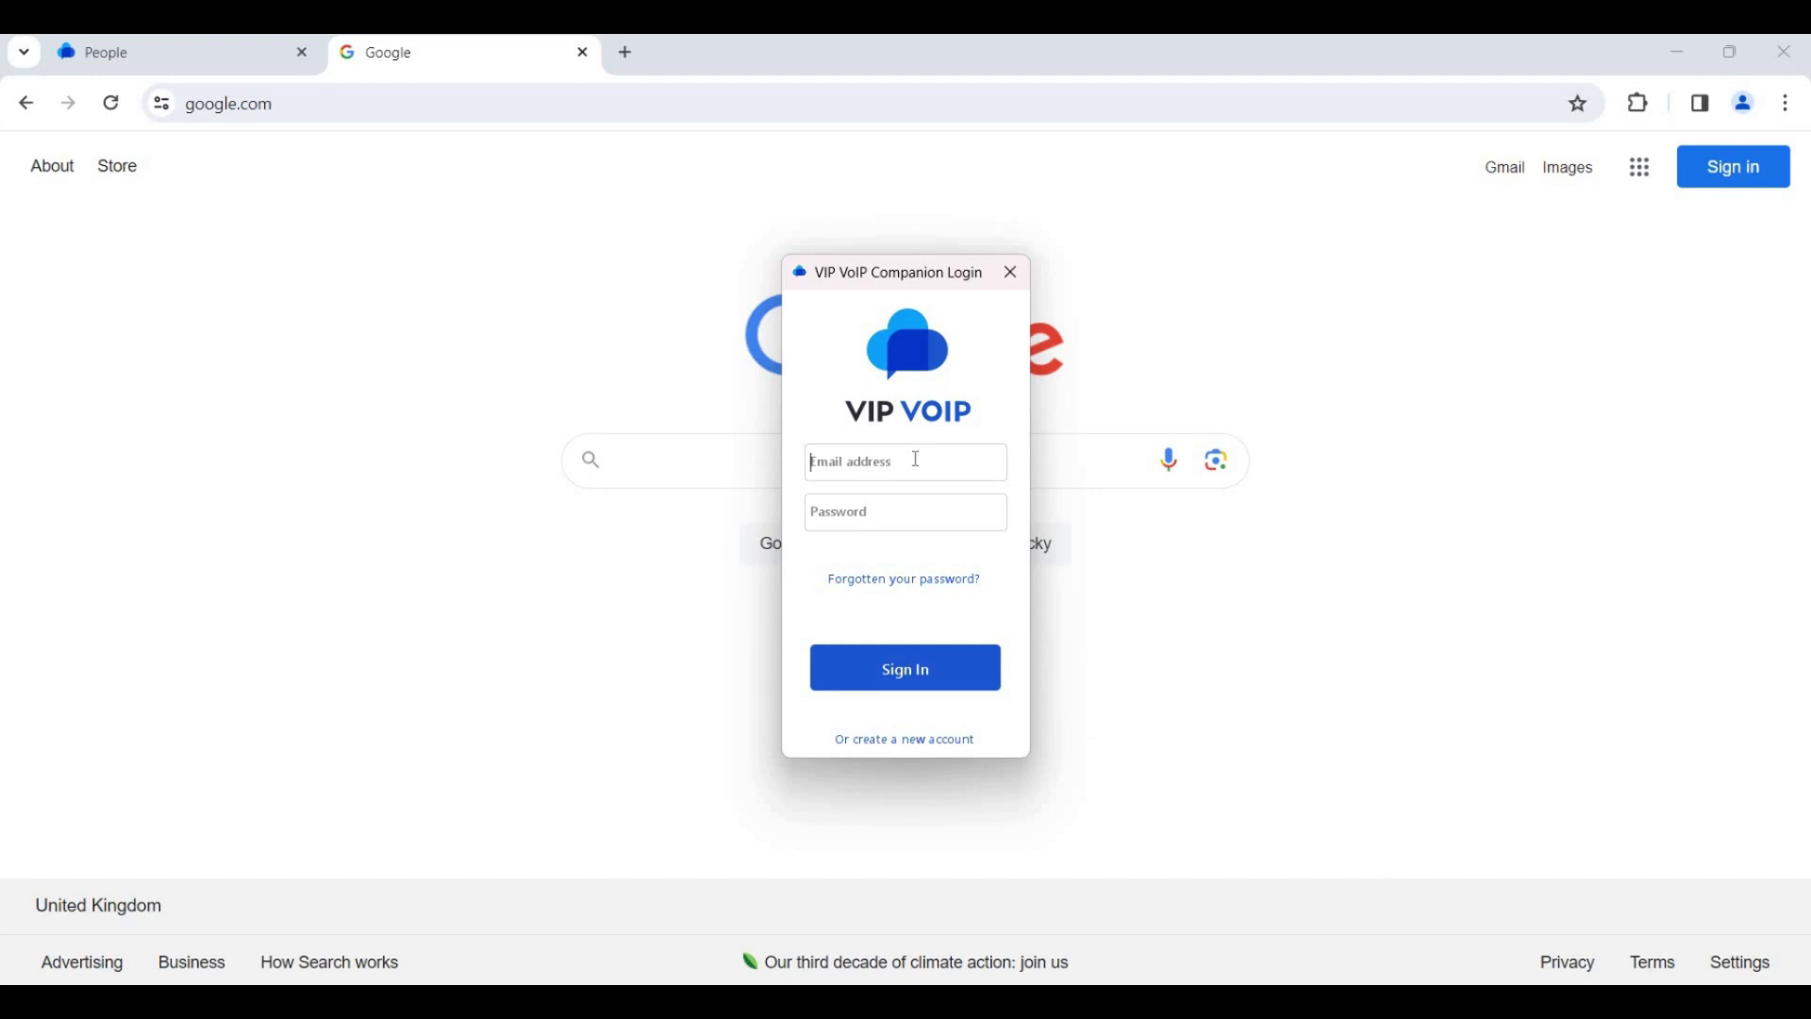
# Sign in to VIP VoIP Companion with the person's e-mail and portal password
pyautogui.click(916, 459)
pyautogui.press('Tab')
pyautogui.write('****')
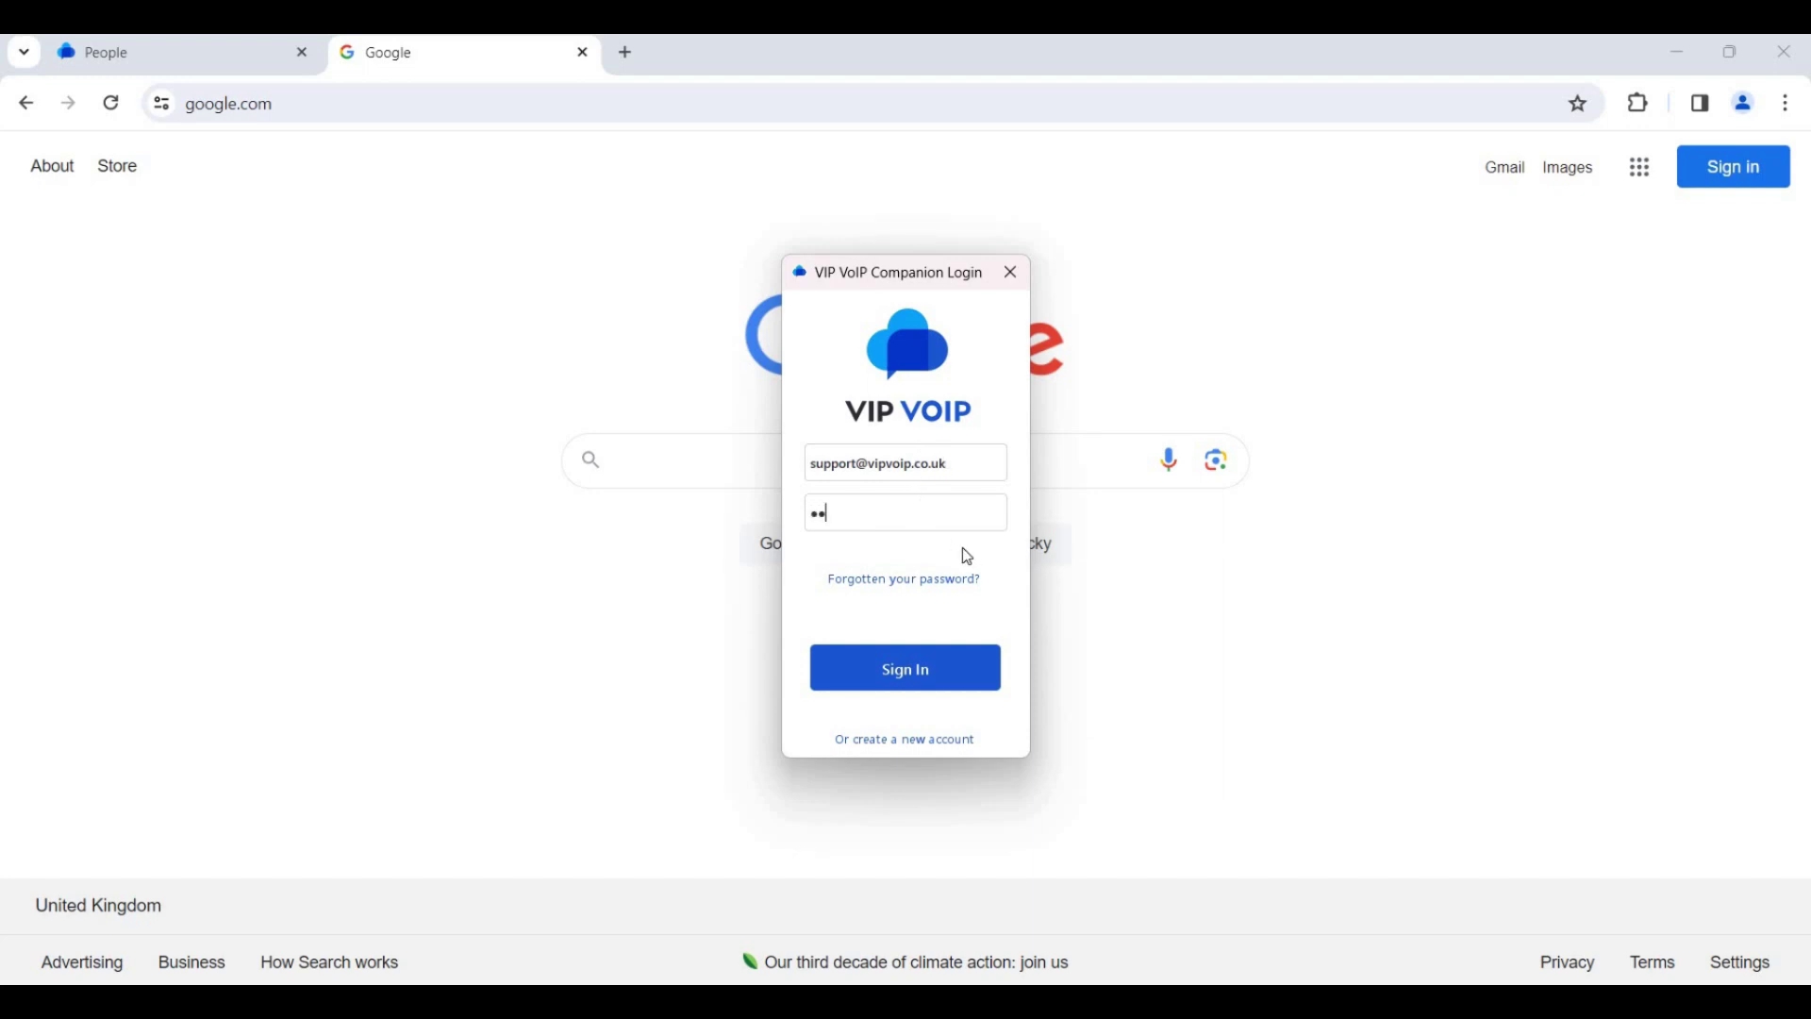
pyautogui.write('*******')
pyautogui.click(924, 668)
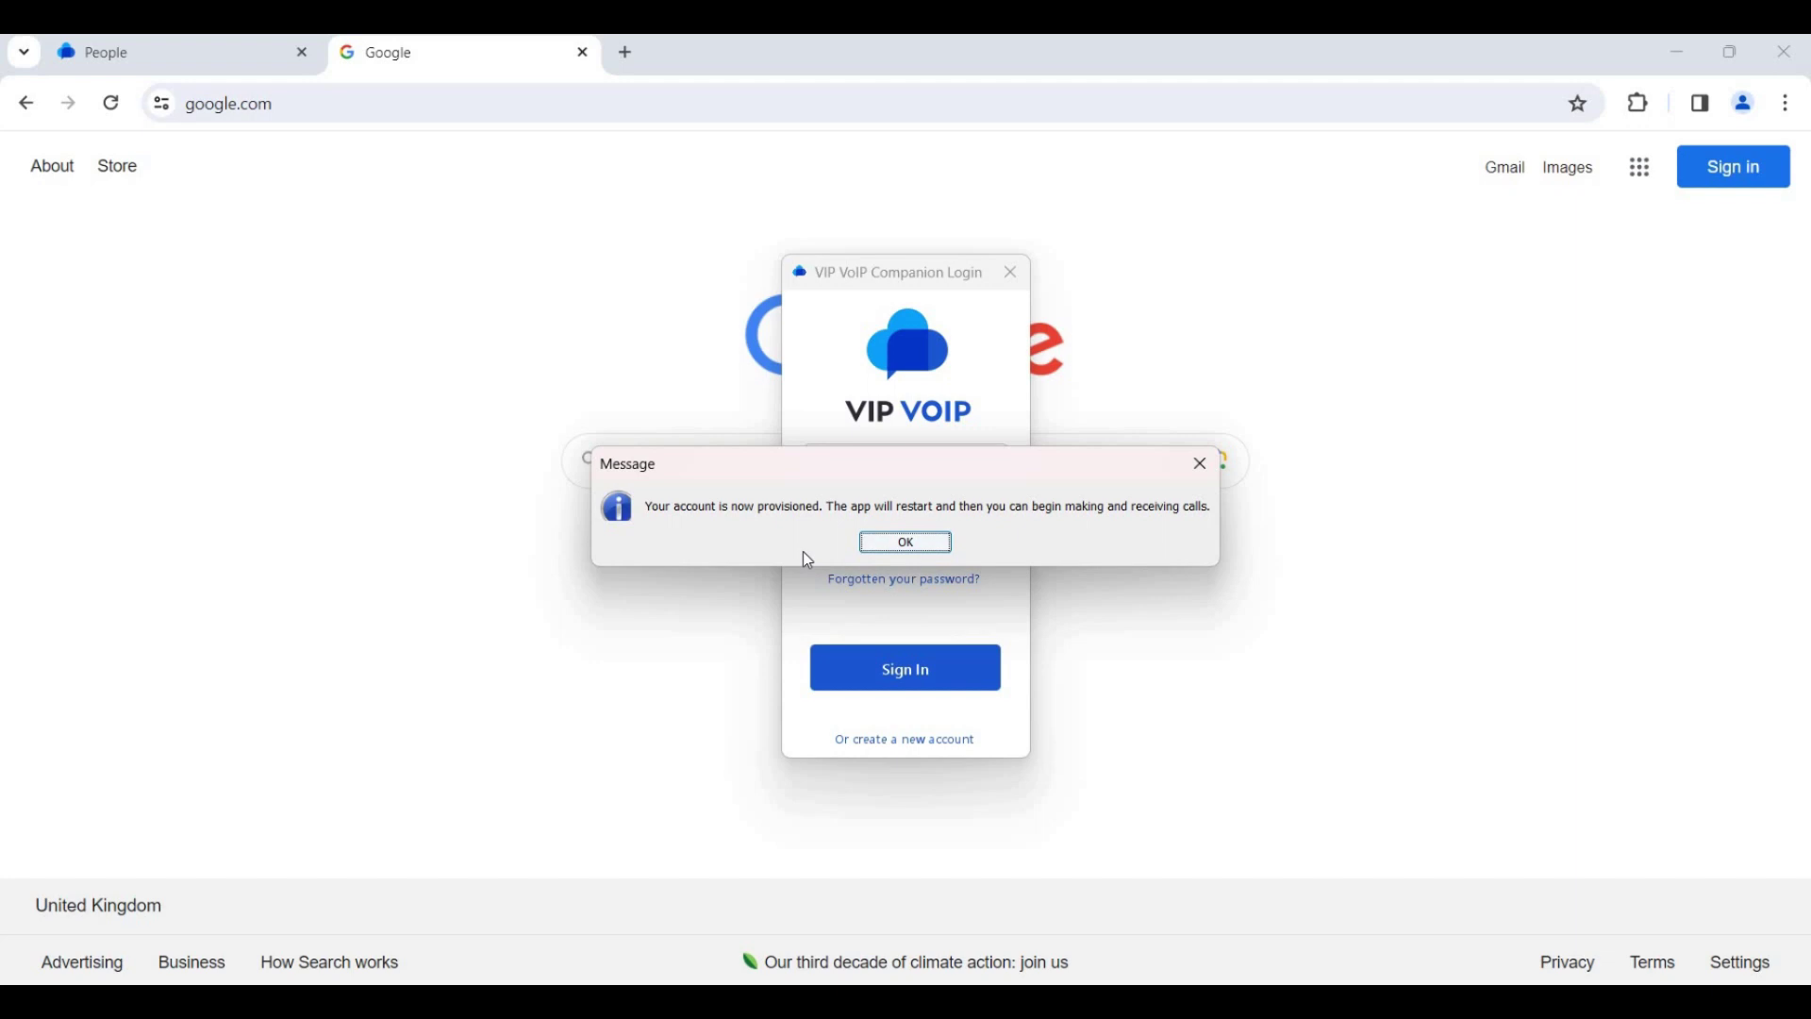
# Acknowledge the 'account is now provisioned' notice so the app restarts online
pyautogui.click(944, 545)
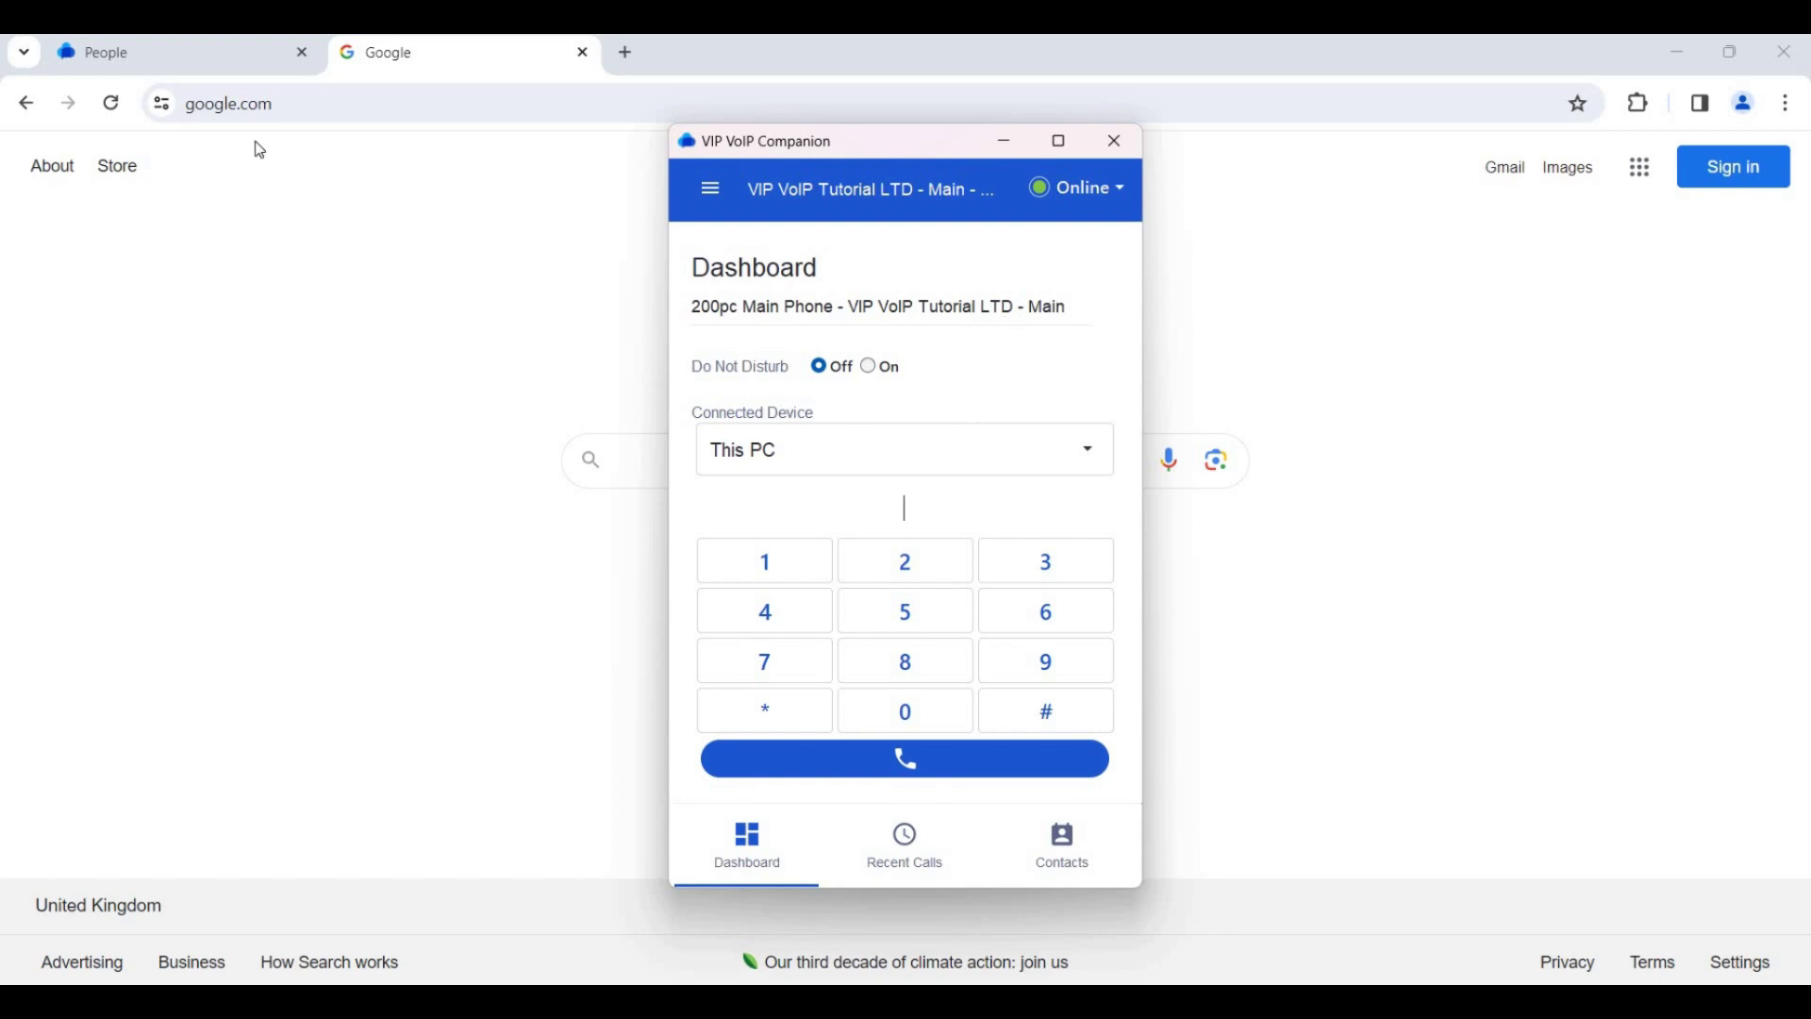
# From the People list, open the VoIP service's server configuration to reach the PBX admin Home listing extension 200
pyautogui.click(220, 66)
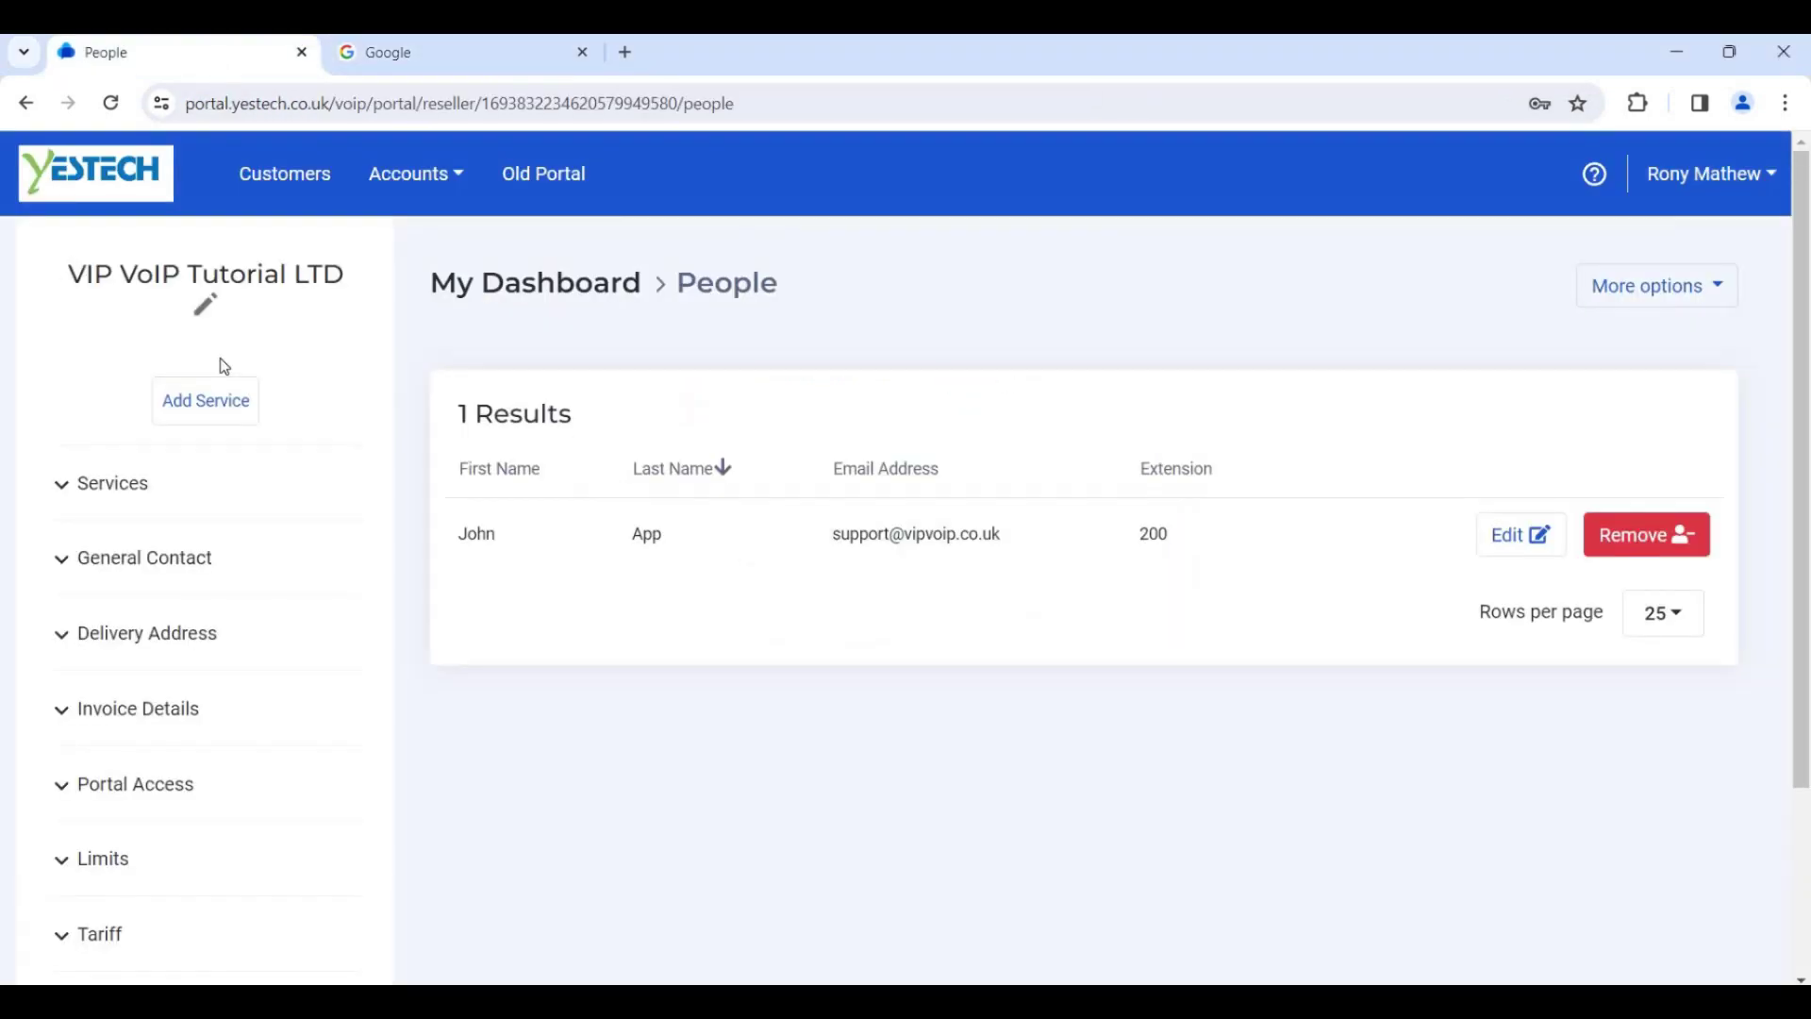
pyautogui.click(191, 478)
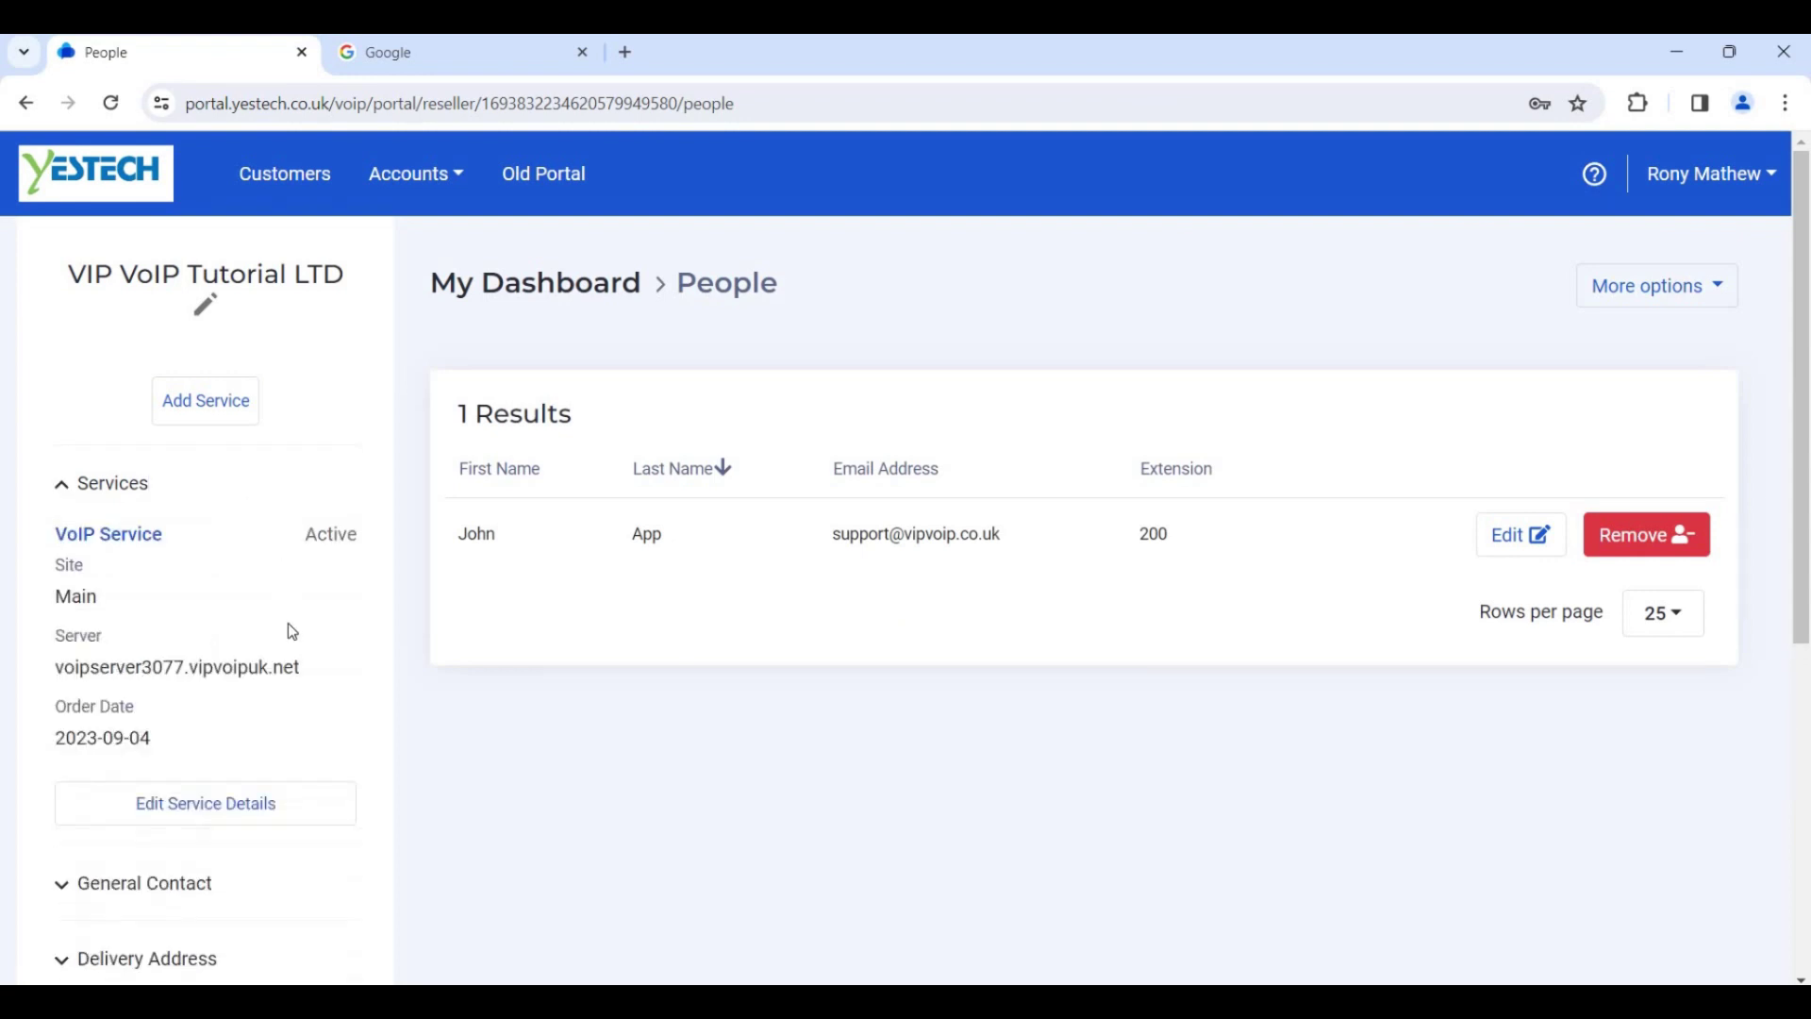
pyautogui.click(309, 813)
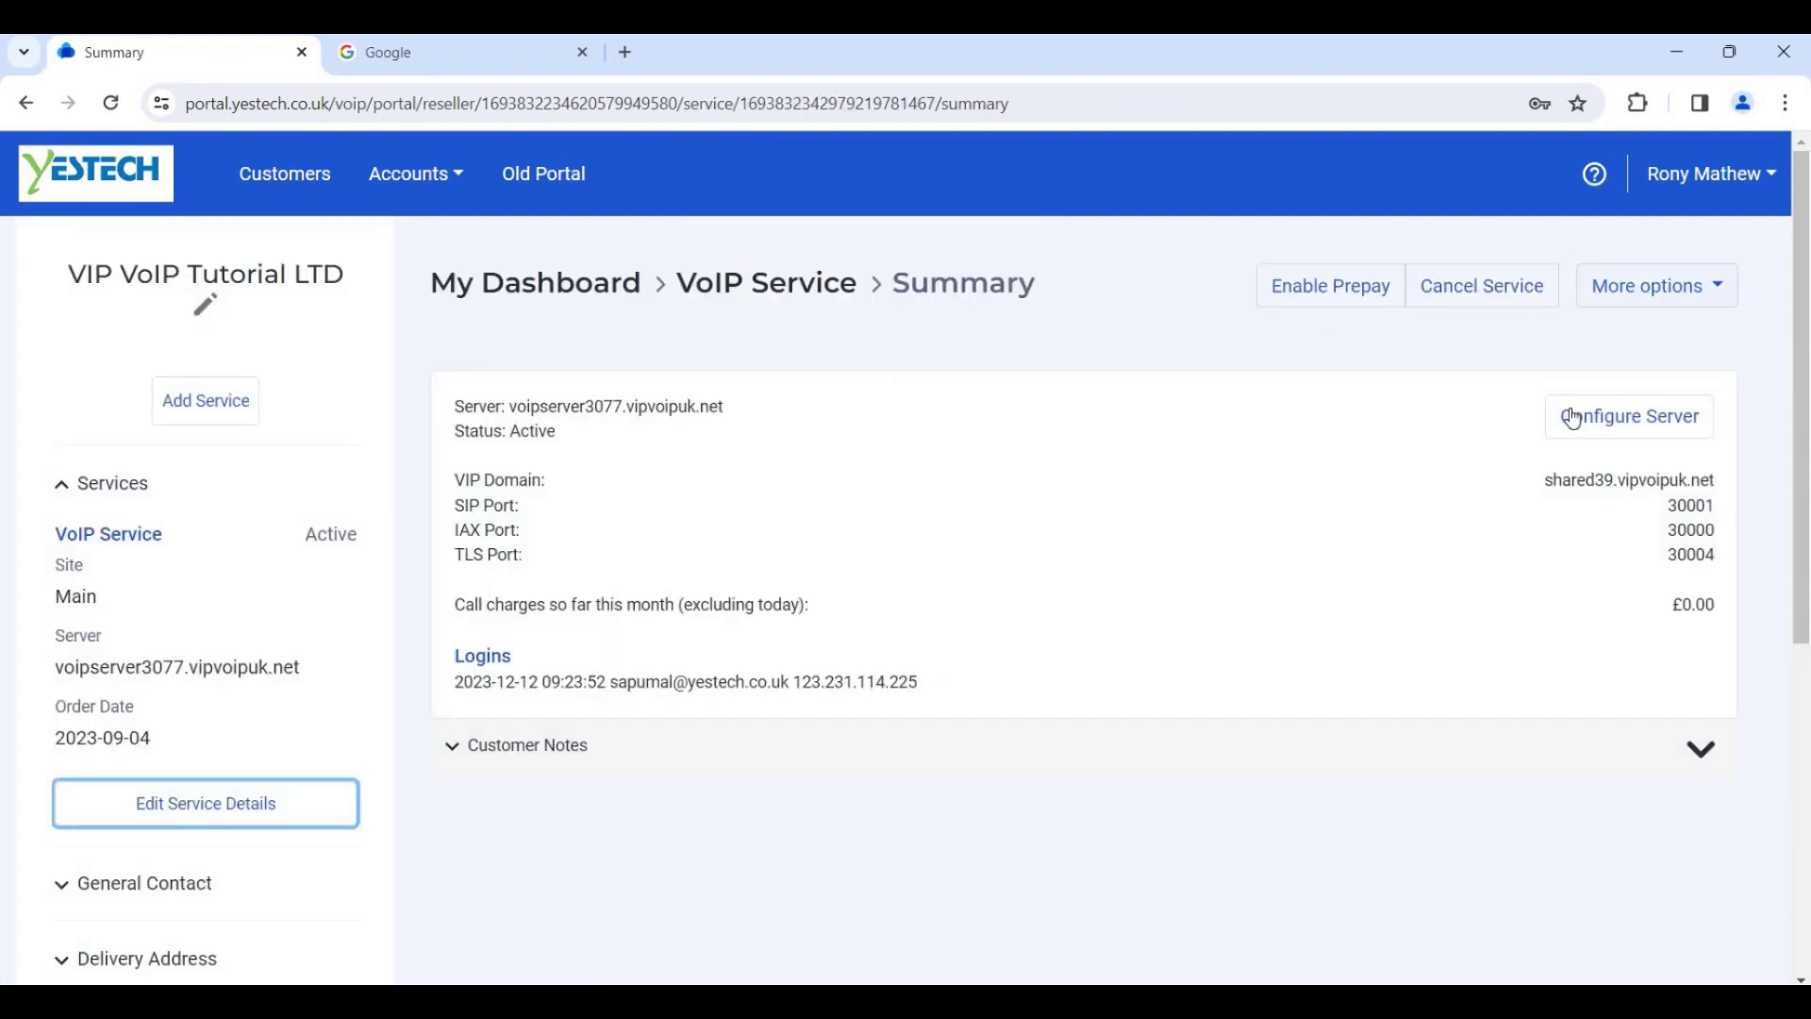
pyautogui.click(1662, 442)
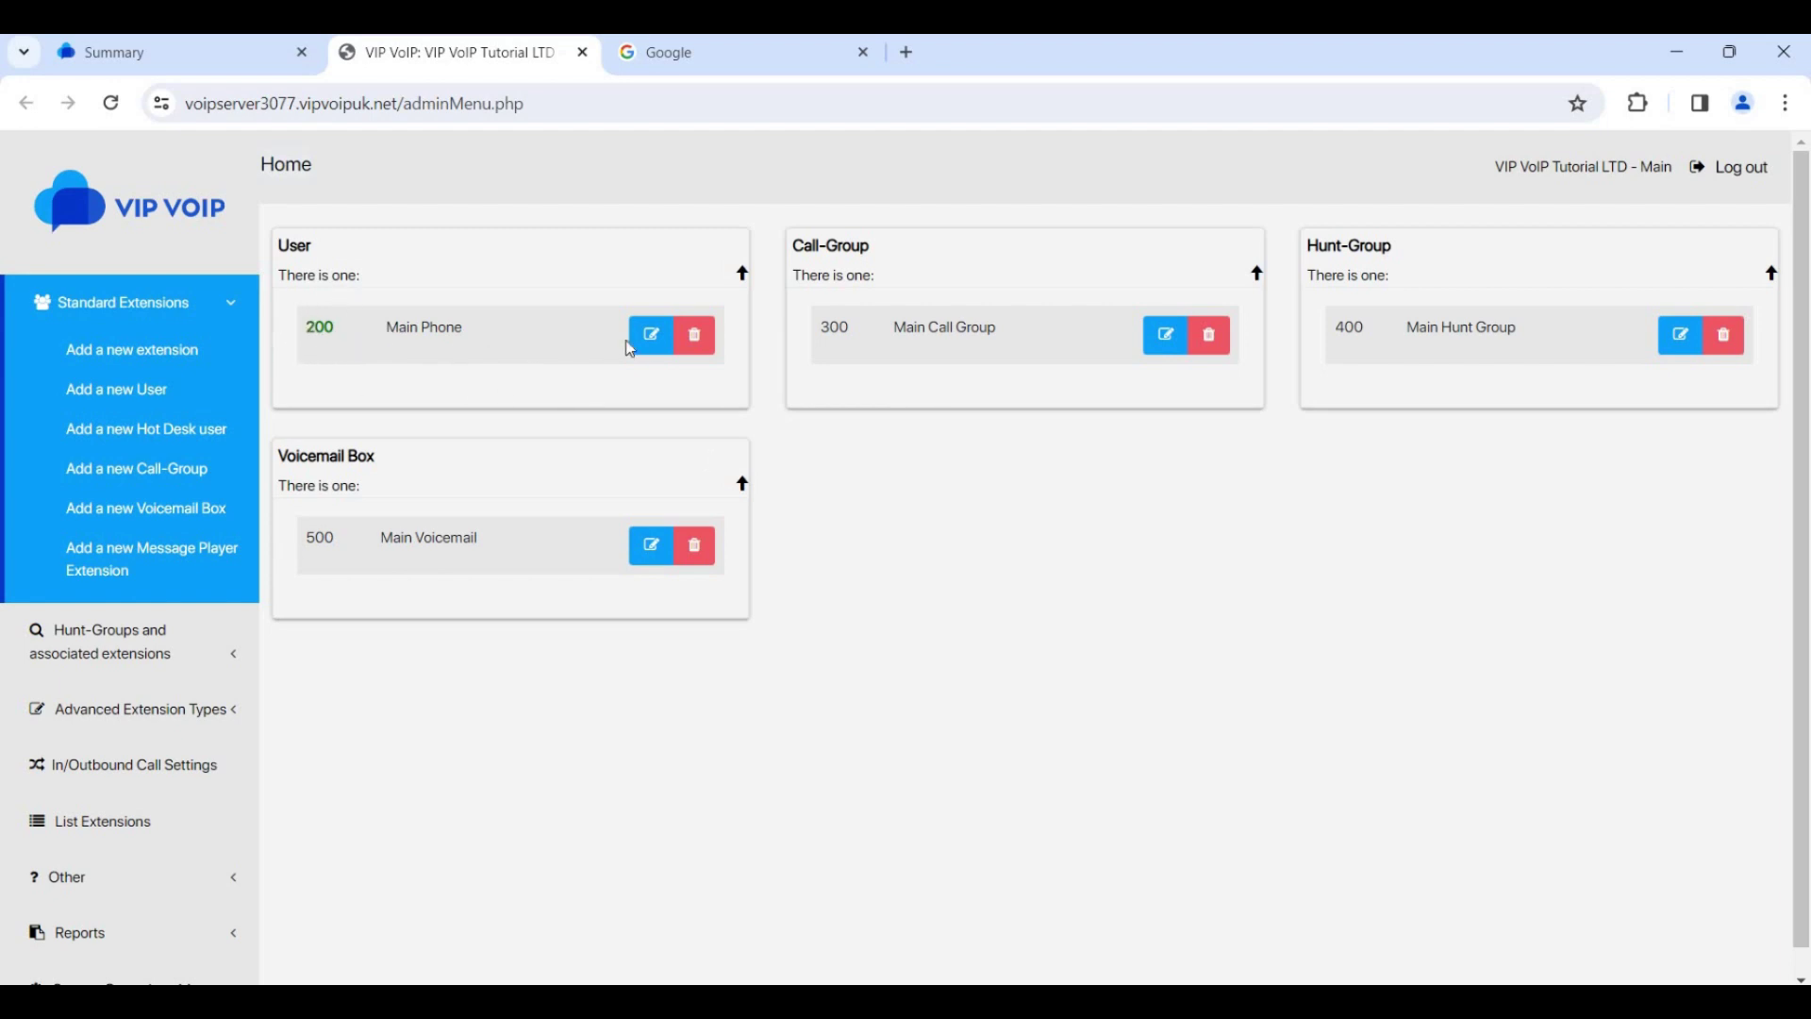
# Edit user 200 and verify the pc device under User's Devices shows Online
pyautogui.click(652, 337)
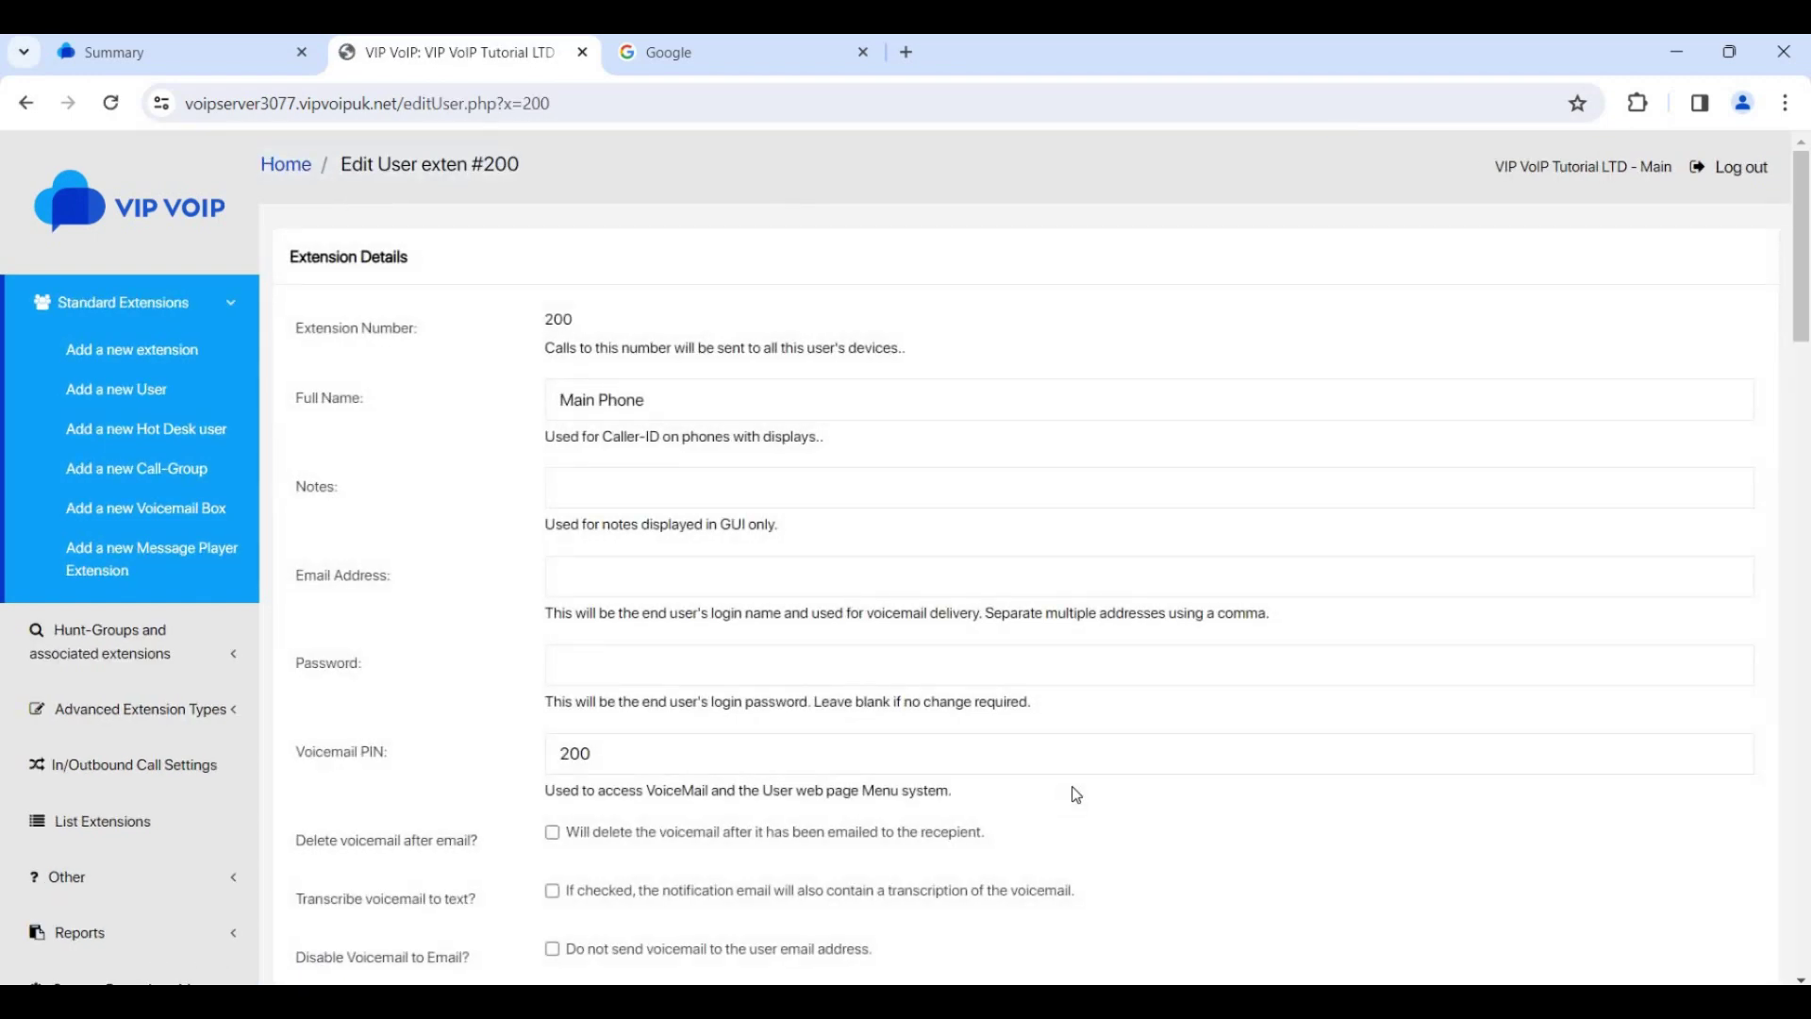
pyautogui.scroll(-6, 1073, 801)
pyautogui.scroll(-15, 1074, 795)
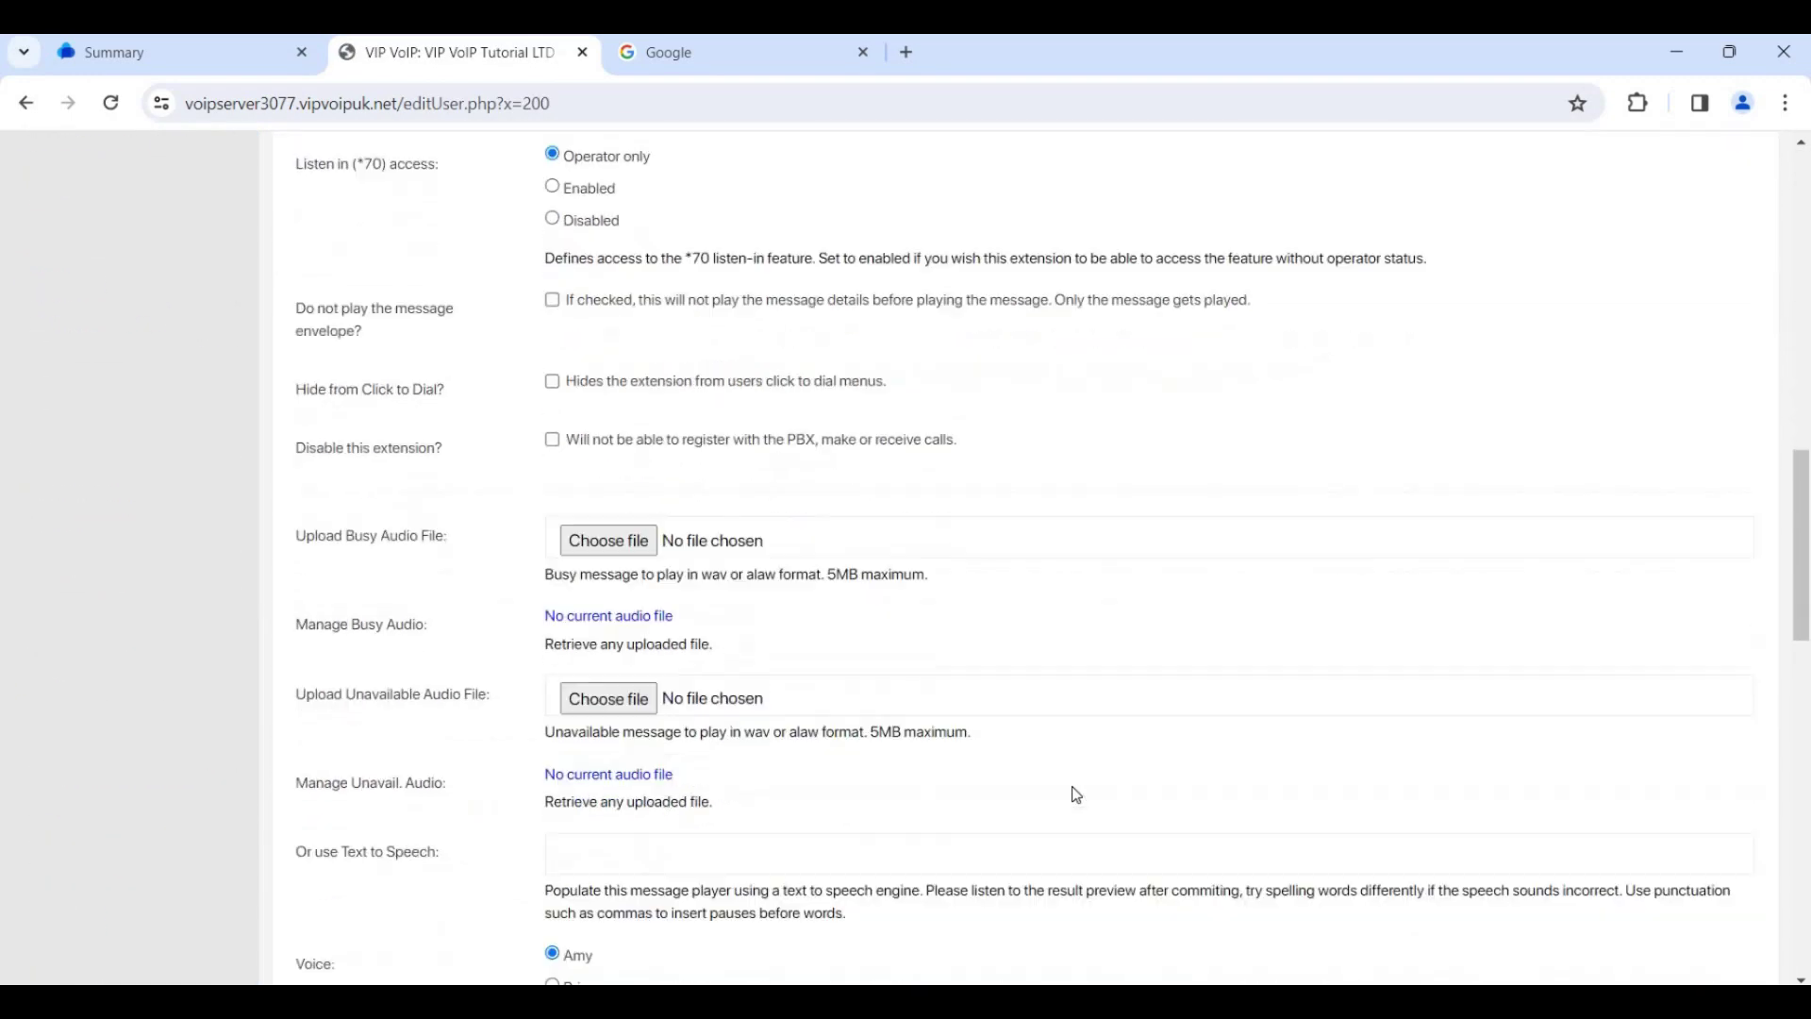
pyautogui.scroll(-6, 1074, 797)
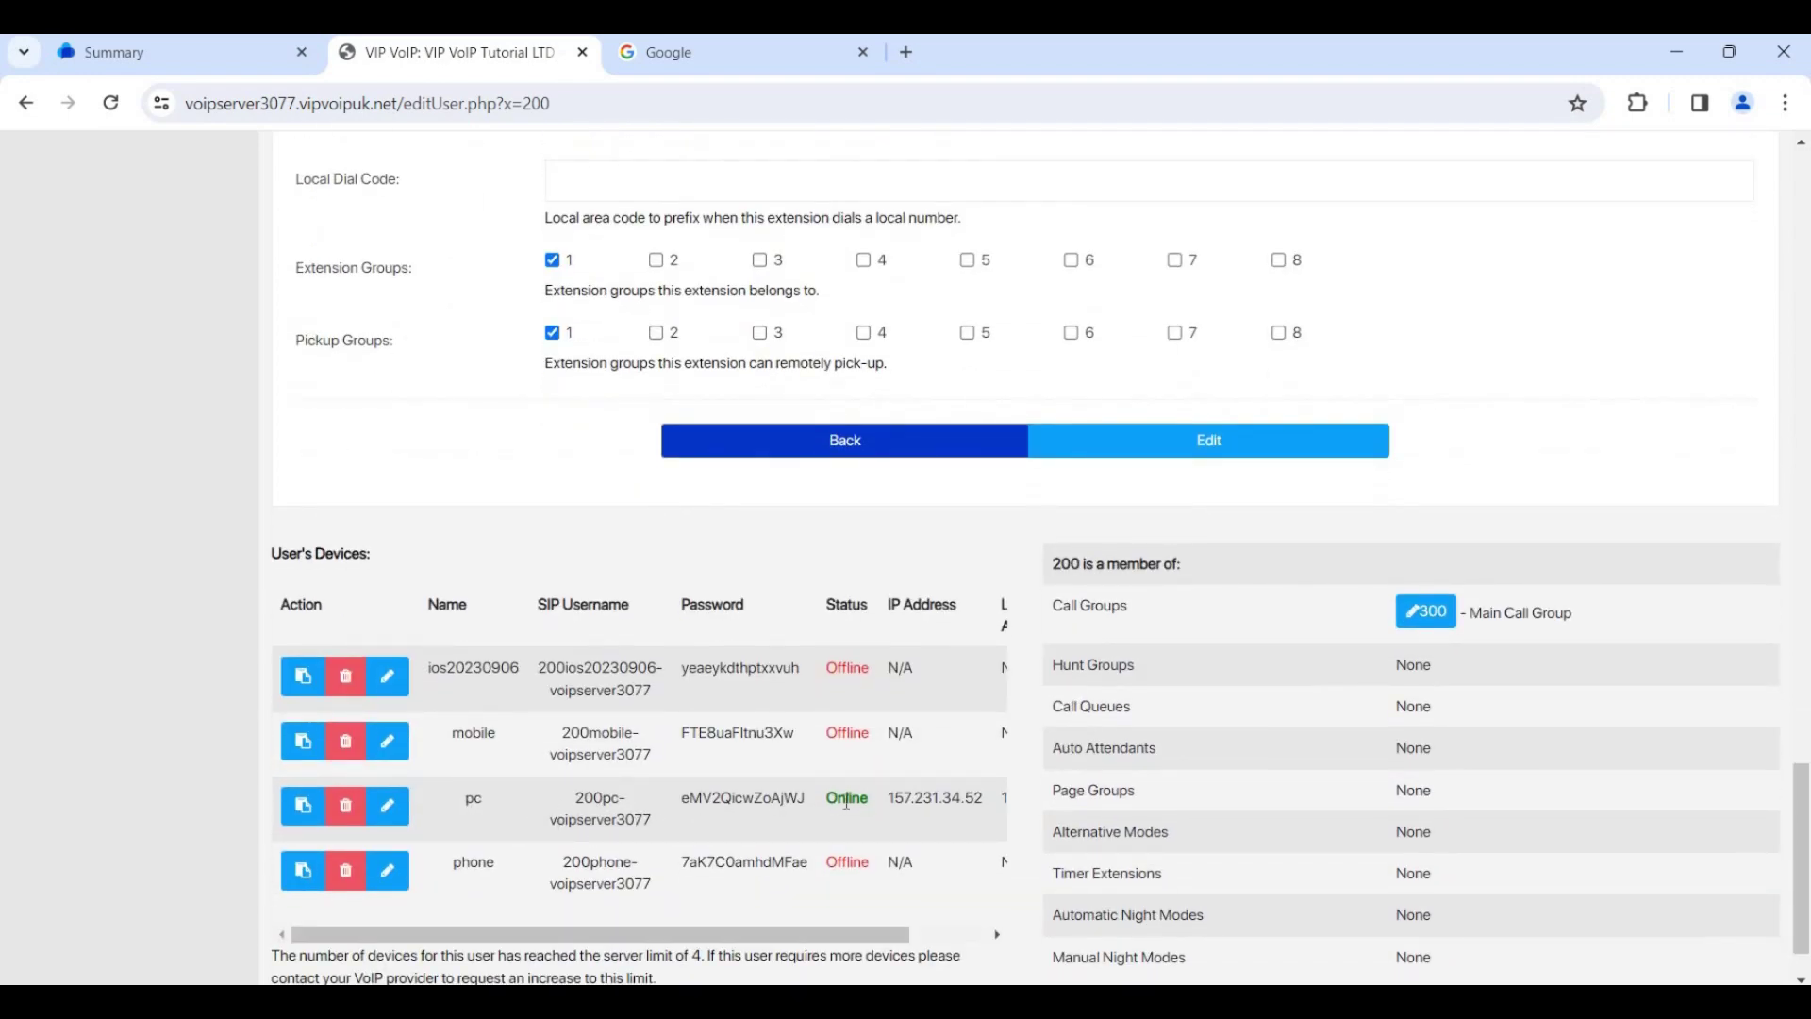
pyautogui.moveTo(827, 798); pyautogui.dragTo(875, 808)
pyautogui.click(871, 800)
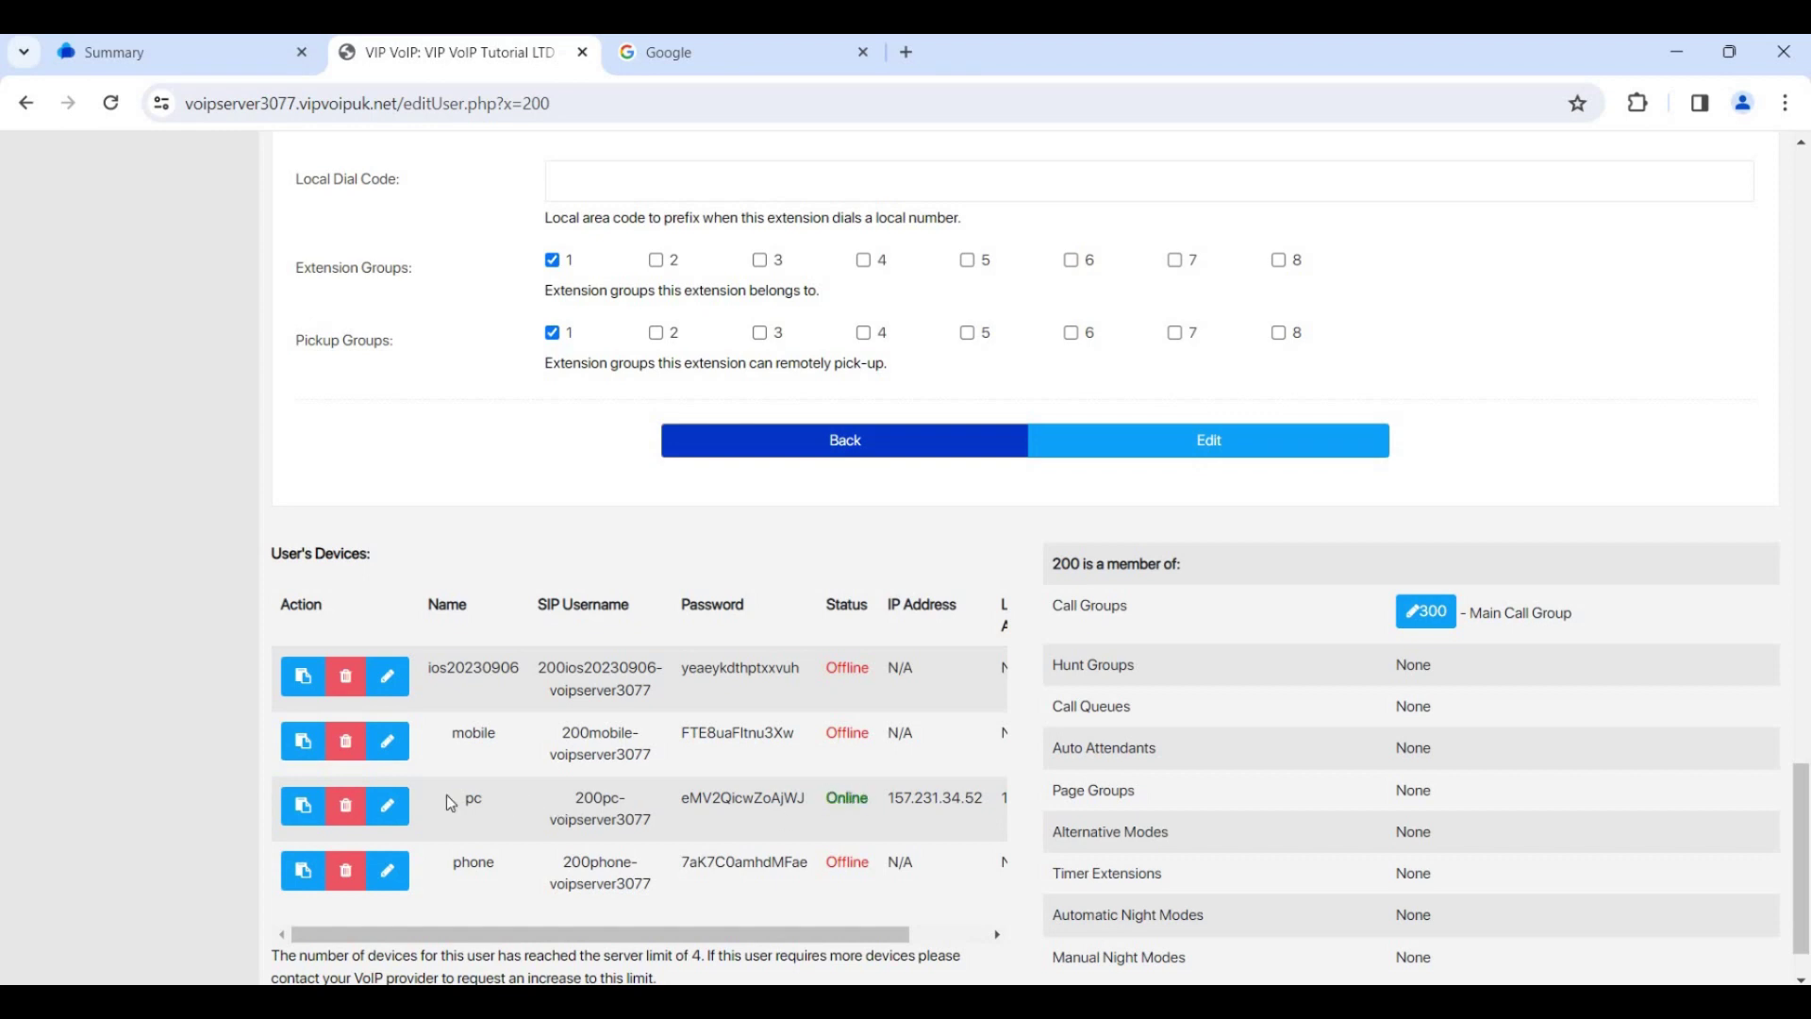